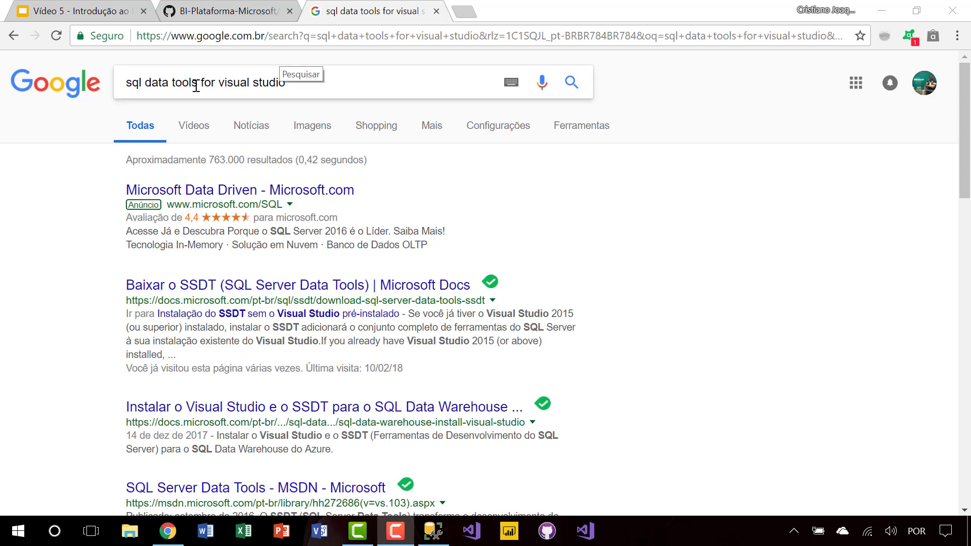
- Search Google for "sql server data tools for visual studio 2017" and open the Microsoft Docs download page at its SSDT para Visual Studio 2017 section
{"action": "left_click", "coordinate": [340, 89]}
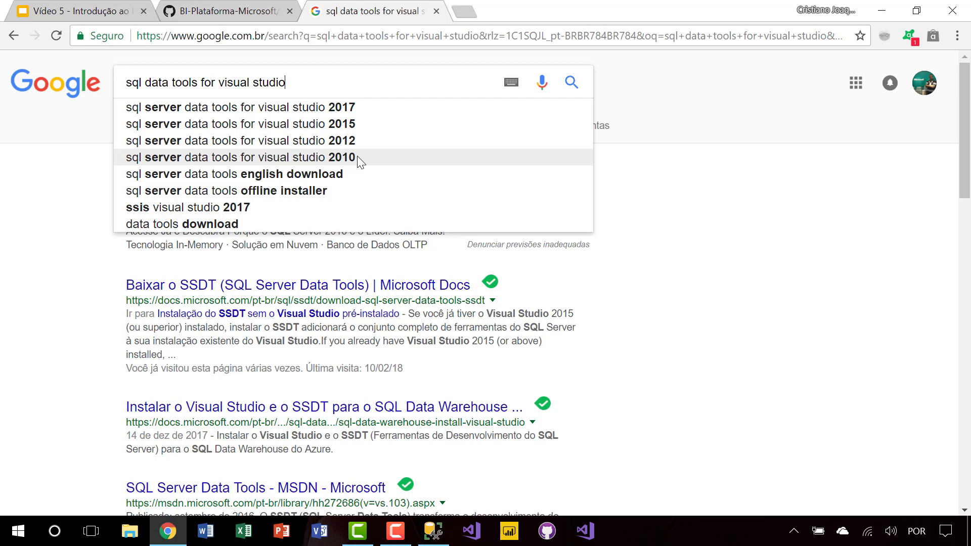
{"action": "left_click", "coordinate": [364, 107]}
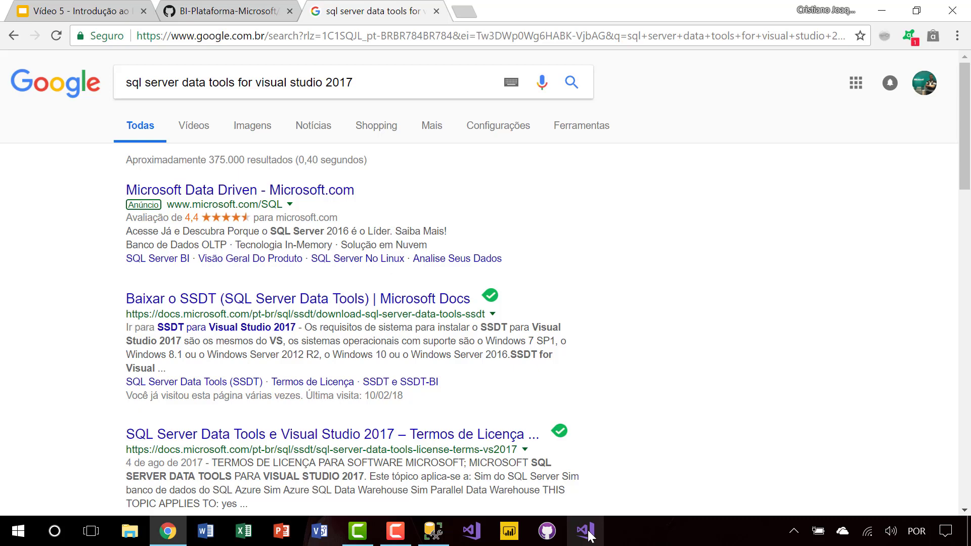
{"action": "left_click", "coordinate": [259, 299]}
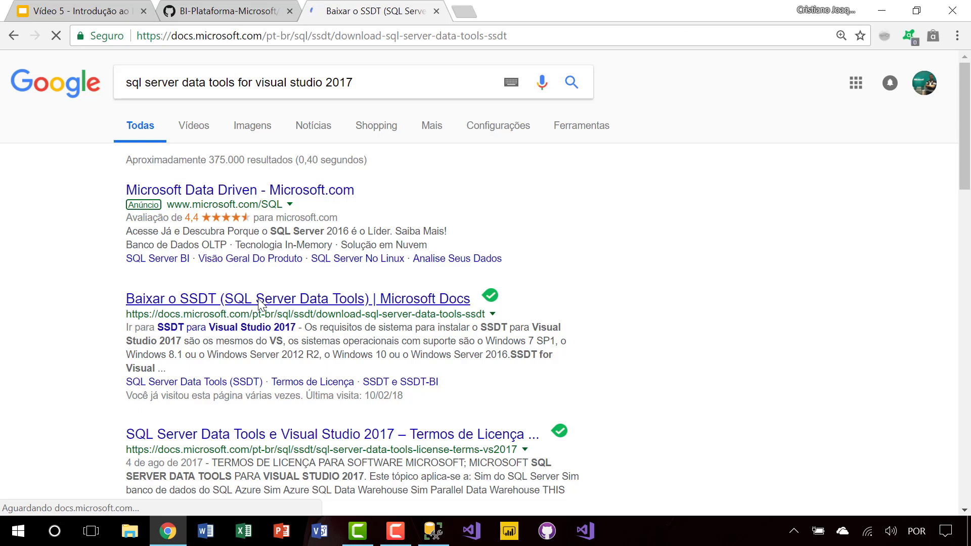
{"action": "scroll", "coordinate": [260, 305], "scroll_direction": "down", "scroll_amount": 1}
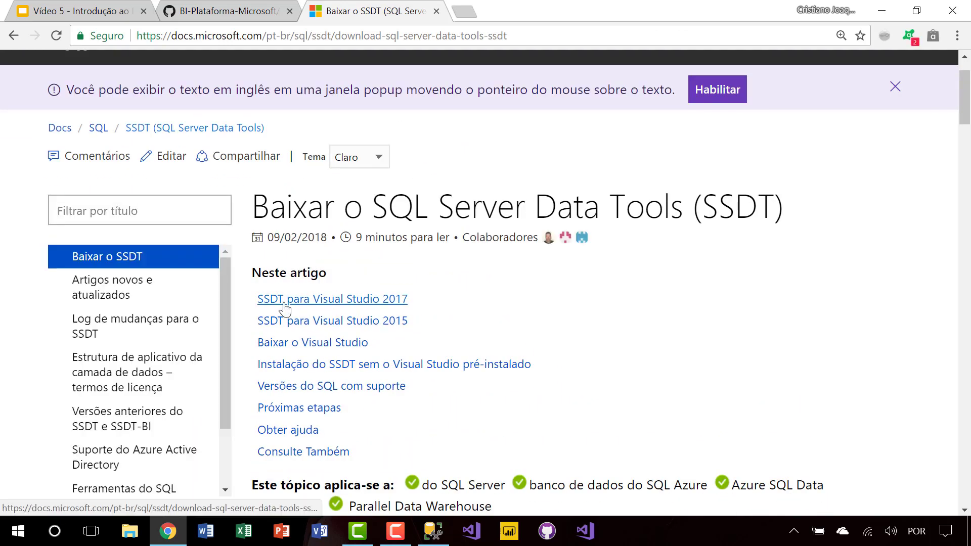
{"action": "left_click", "coordinate": [285, 304]}
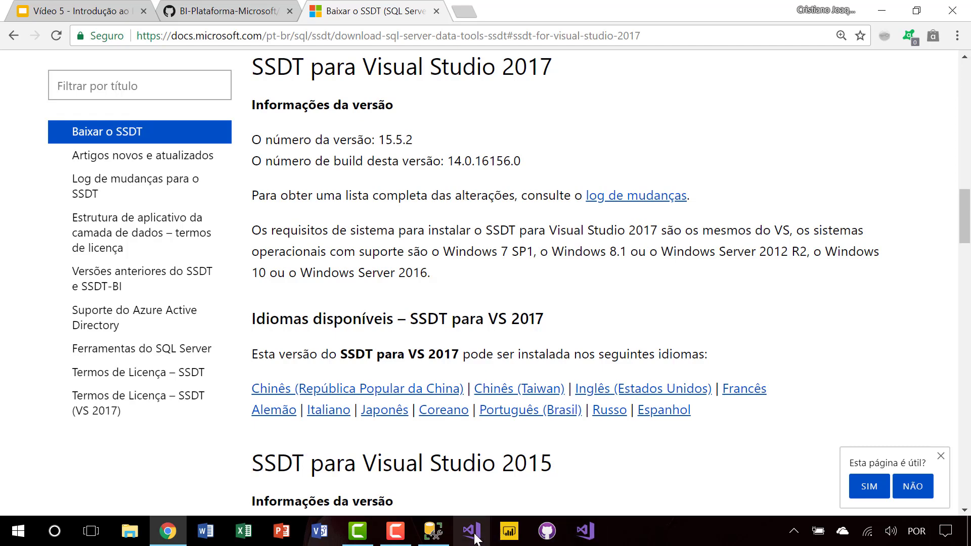
- Look up the Visual Studio 2017 and Visual Studio 2017 (SSDT) entries among the installed Windows programs
{"action": "left_click", "coordinate": [6, 536]}
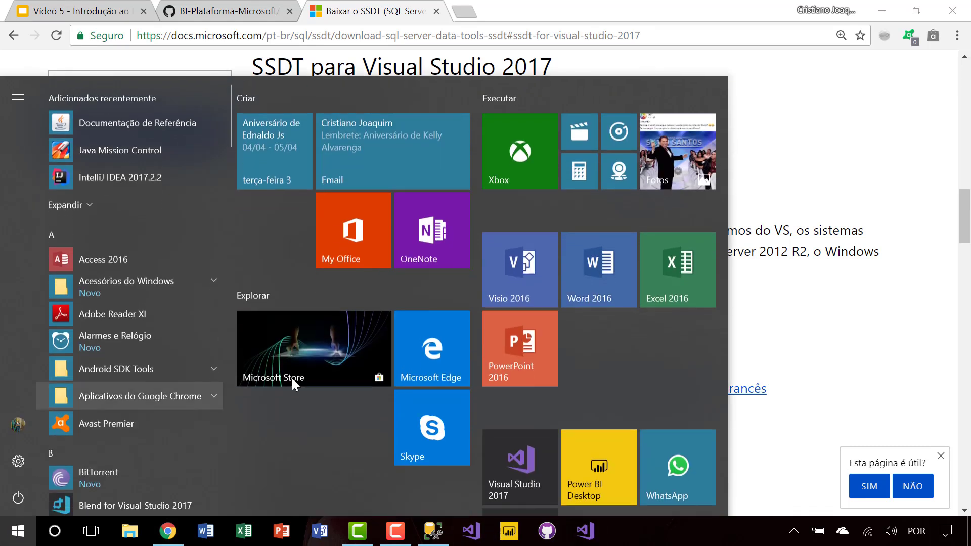
{"action": "scroll", "coordinate": [293, 378], "scroll_direction": "down", "scroll_amount": 2}
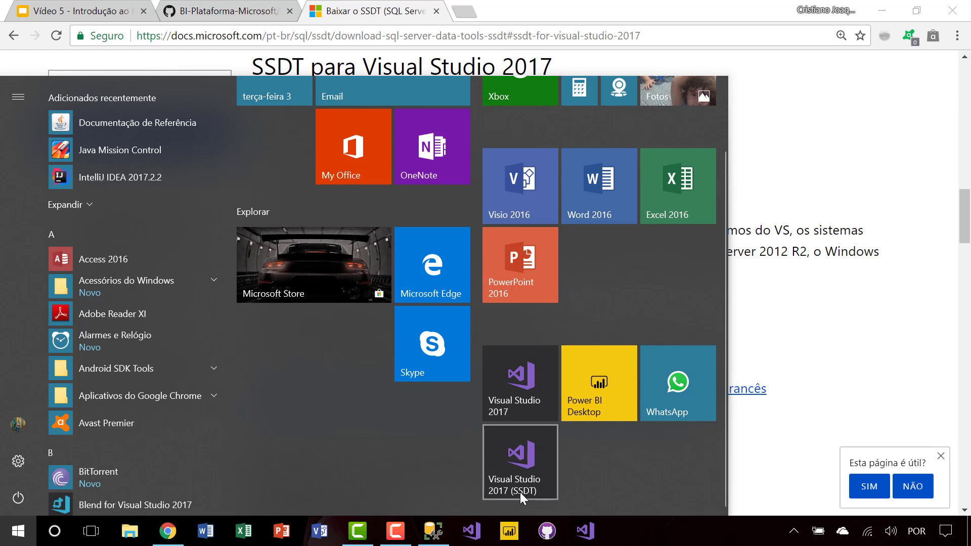
{"action": "left_click", "coordinate": [836, 336]}
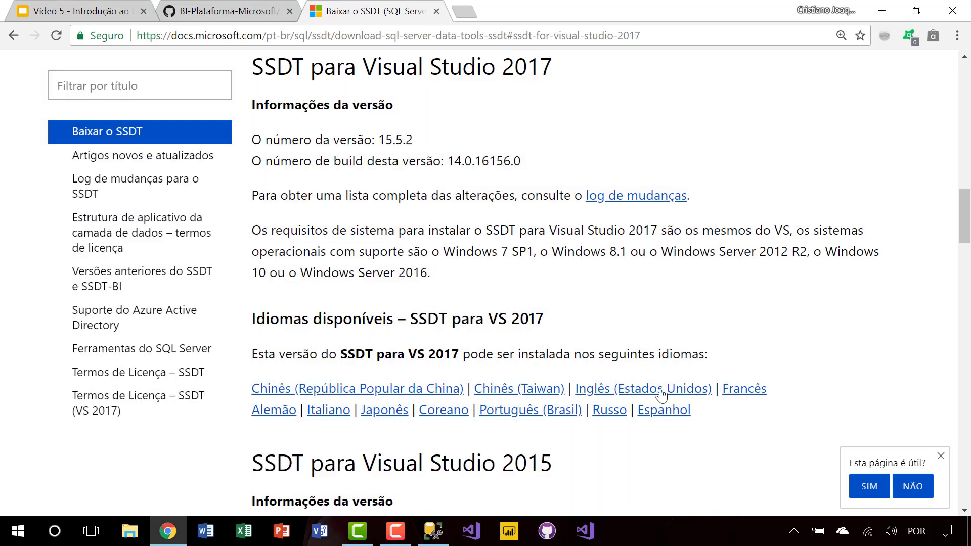
- Switch to the regular Visual Studio 2017 and bring up the choices for a new project
{"action": "left_click", "coordinate": [478, 532]}
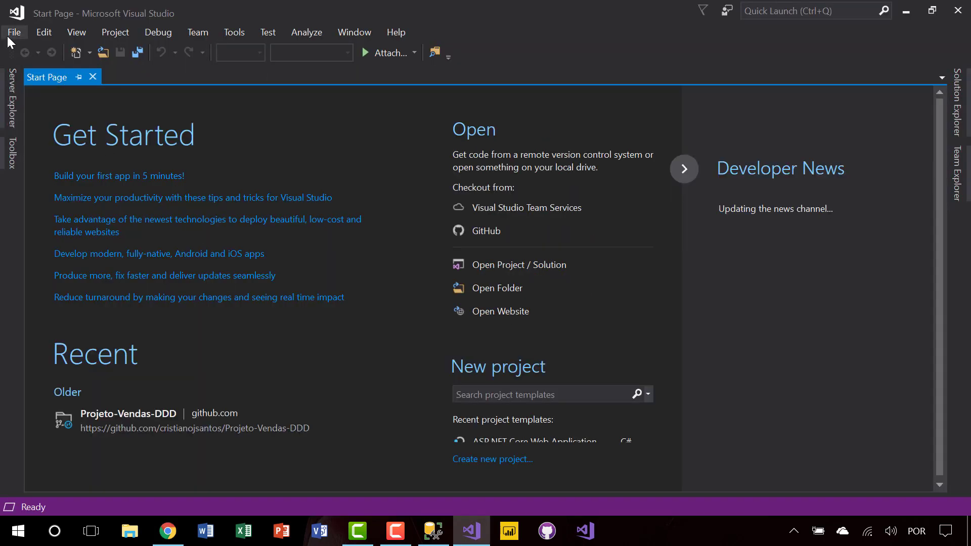
{"action": "left_click", "coordinate": [9, 35]}
{"action": "mouse_move", "coordinate": [32, 52]}
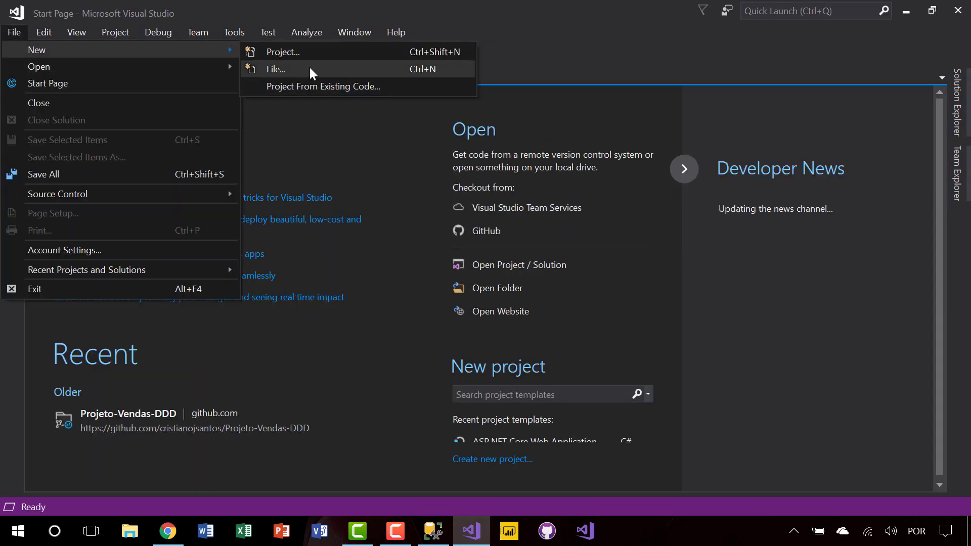
{"action": "left_click", "coordinate": [315, 52]}
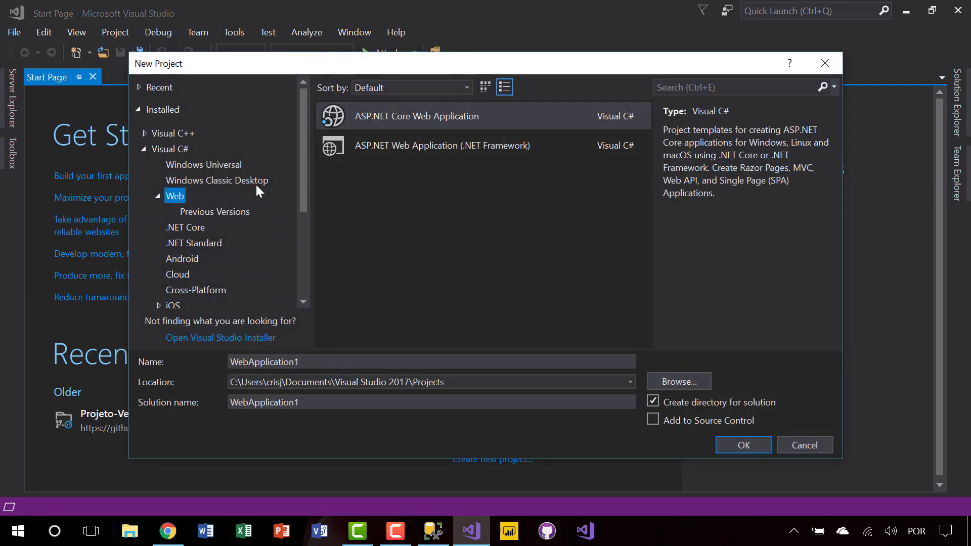
- Examine the installed template categories, including those under Visual C#, and close this Visual Studio without creating a project
{"action": "left_click", "coordinate": [158, 195]}
{"action": "left_click", "coordinate": [144, 151]}
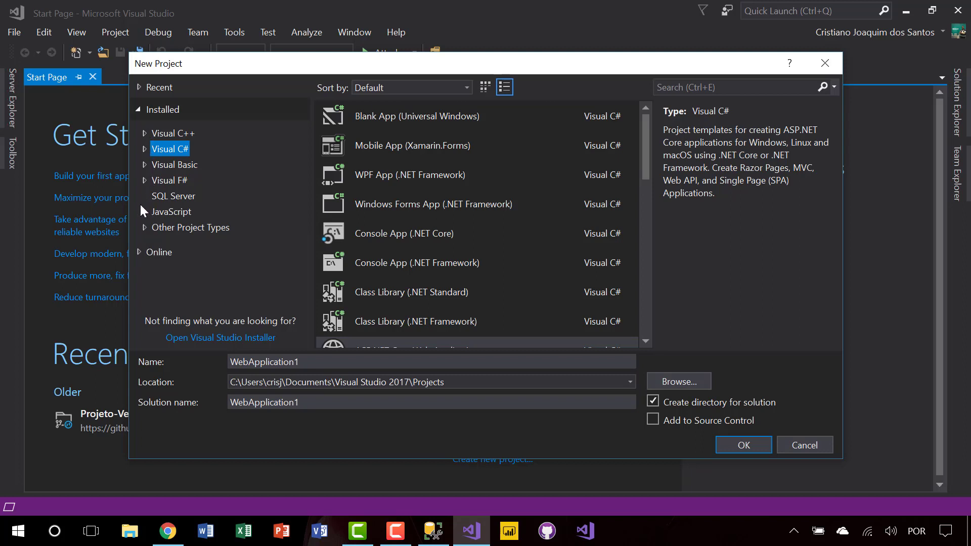
{"action": "left_click", "coordinate": [145, 147]}
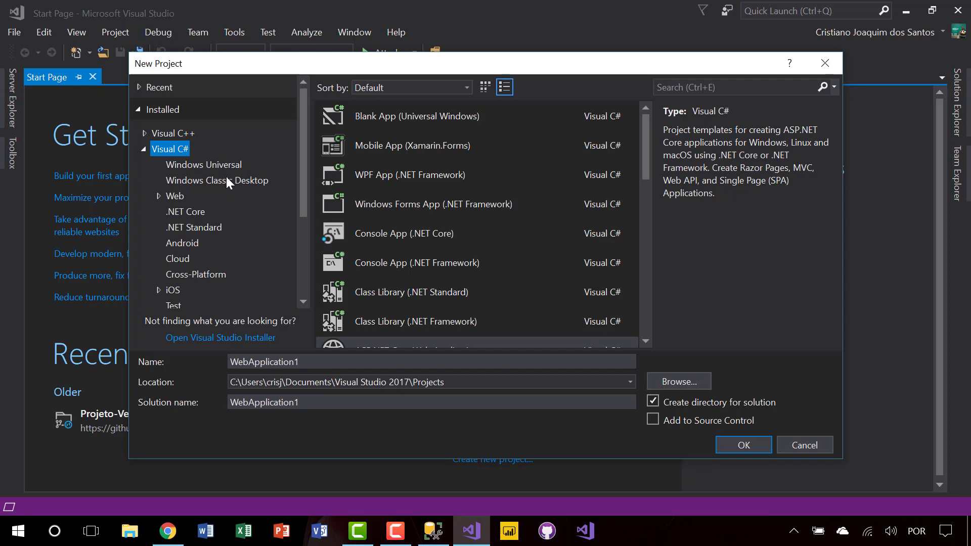
{"action": "left_click", "coordinate": [792, 447]}
{"action": "left_click", "coordinate": [959, 10]}
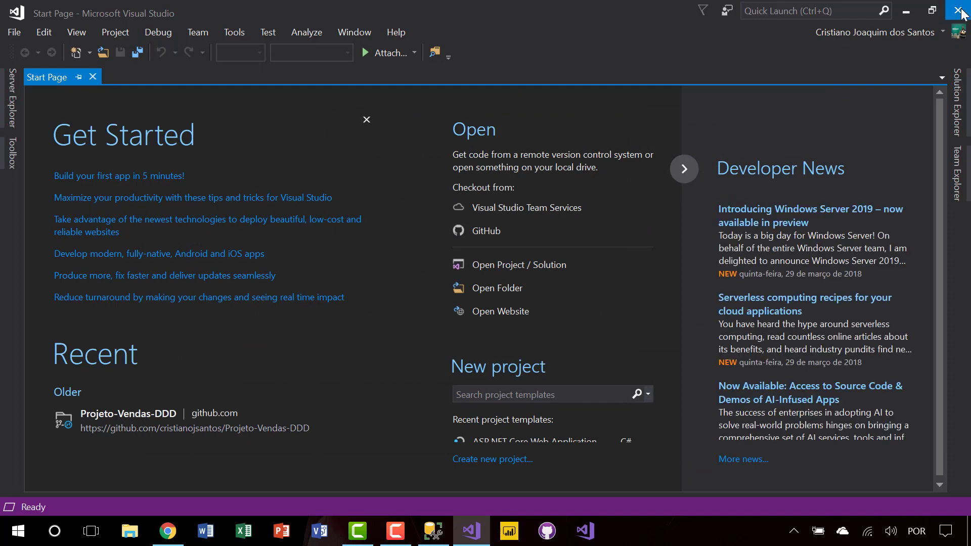
- Switch to Visual Studio 2017 (SSDT), start a new project and show the Business Intelligence templates
{"action": "left_click", "coordinate": [590, 538]}
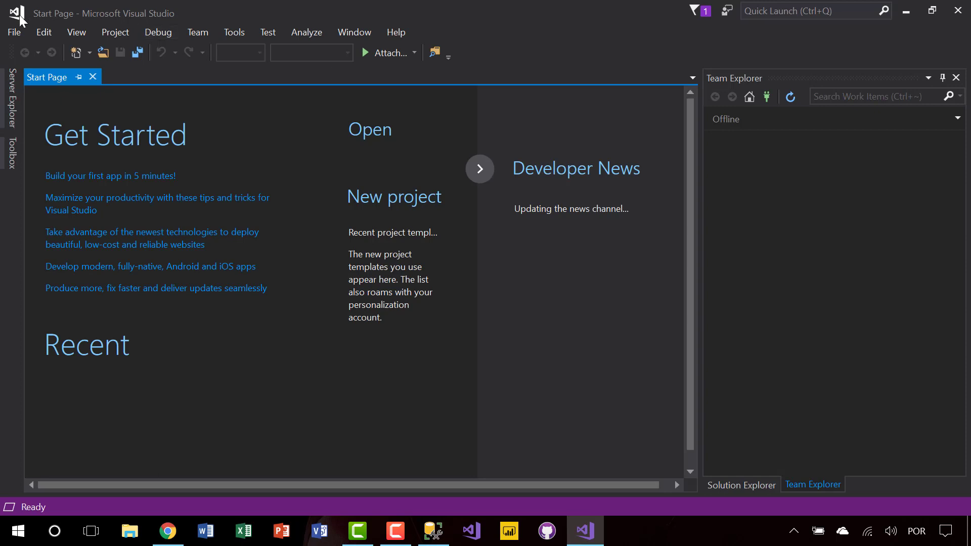
{"action": "left_click", "coordinate": [12, 32]}
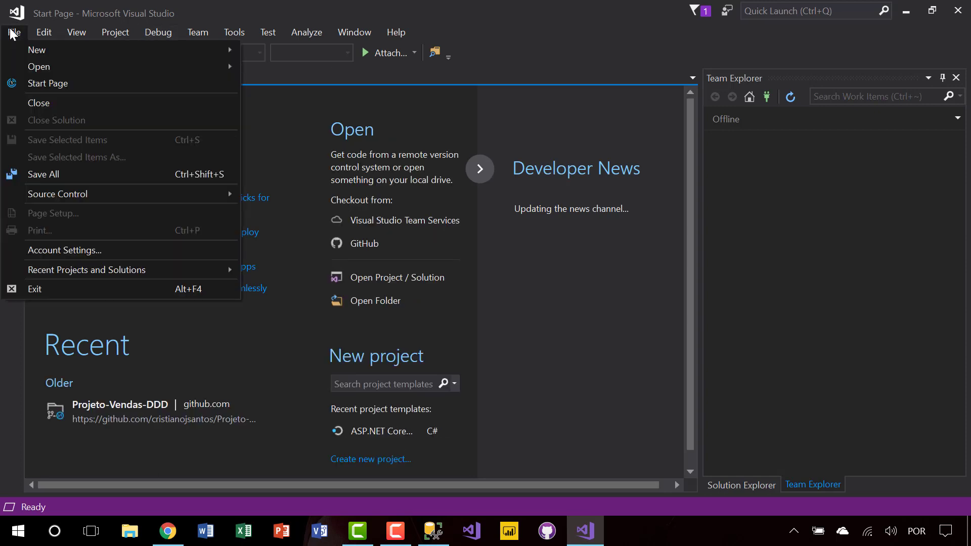
{"action": "mouse_move", "coordinate": [14, 49]}
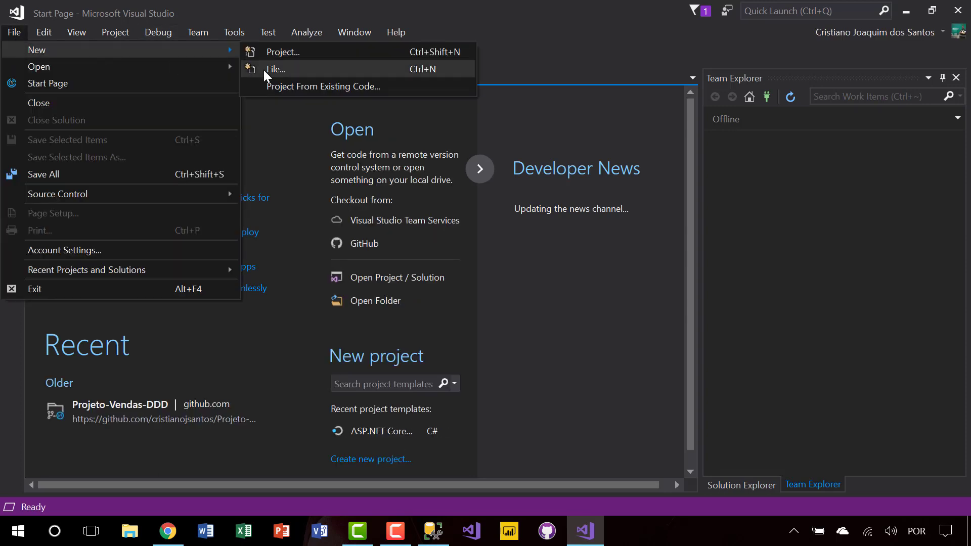
{"action": "left_click", "coordinate": [308, 56]}
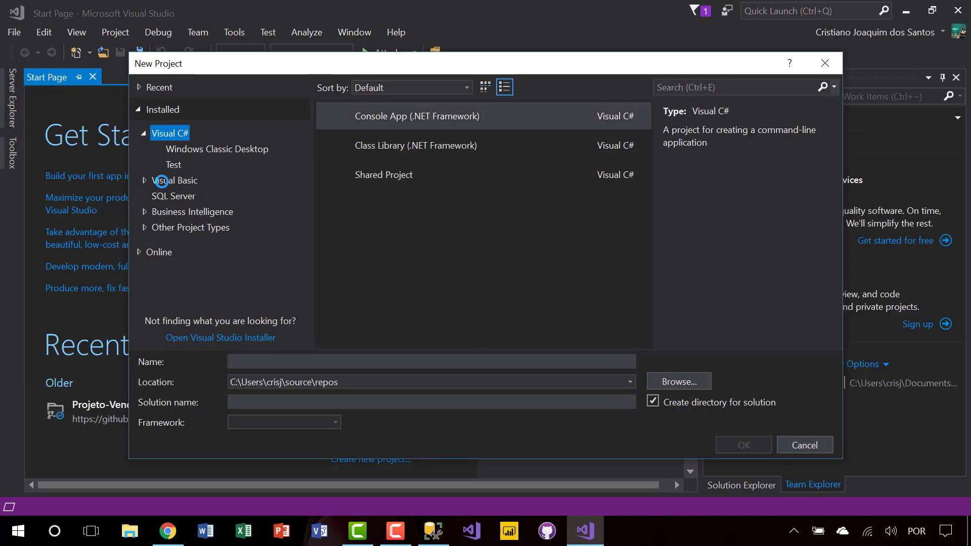
{"action": "left_click", "coordinate": [144, 212]}
{"action": "left_click", "coordinate": [201, 214]}
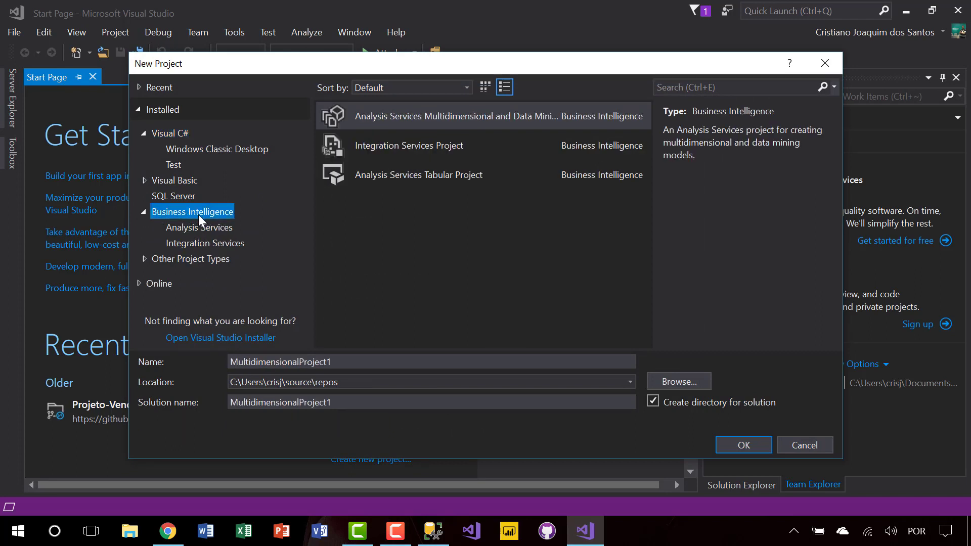
- Review the Visual C# and Visual Basic project templates offered in the SSDT installation
{"action": "left_click", "coordinate": [143, 132]}
{"action": "left_click", "coordinate": [143, 133]}
{"action": "left_click", "coordinate": [167, 134]}
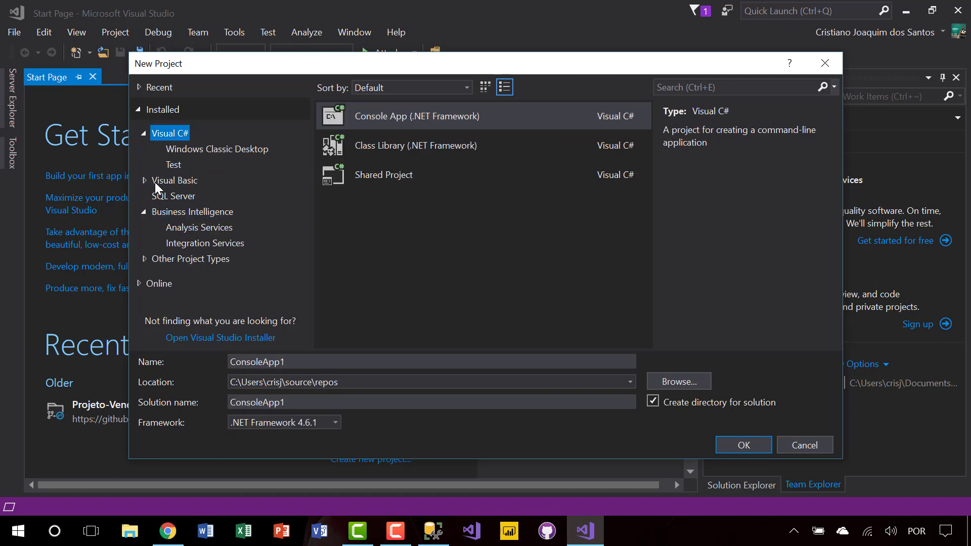
{"action": "left_click", "coordinate": [154, 182]}
{"action": "left_click", "coordinate": [144, 133]}
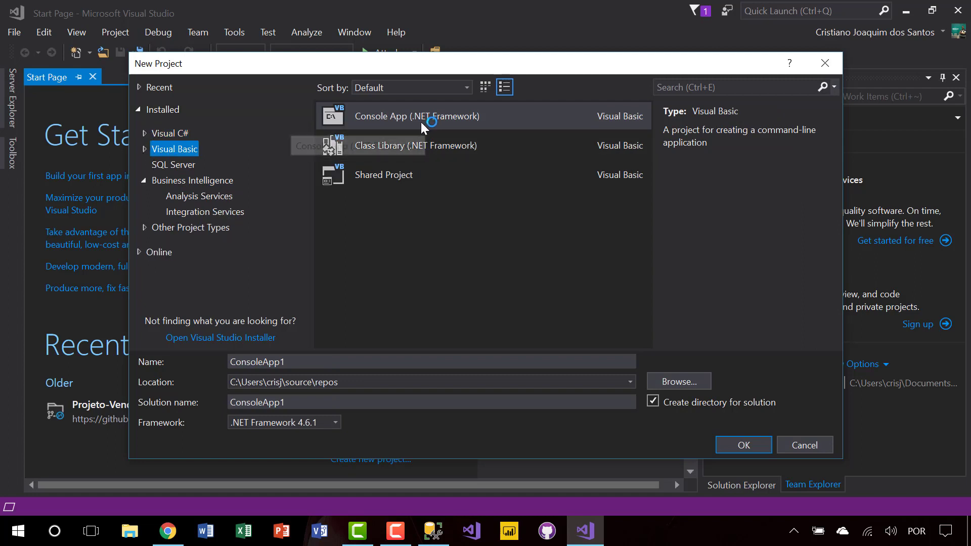
- Review the Business Intelligence templates with their Analysis Services subcategory, and expand Other Project Types
{"action": "left_click", "coordinate": [180, 181]}
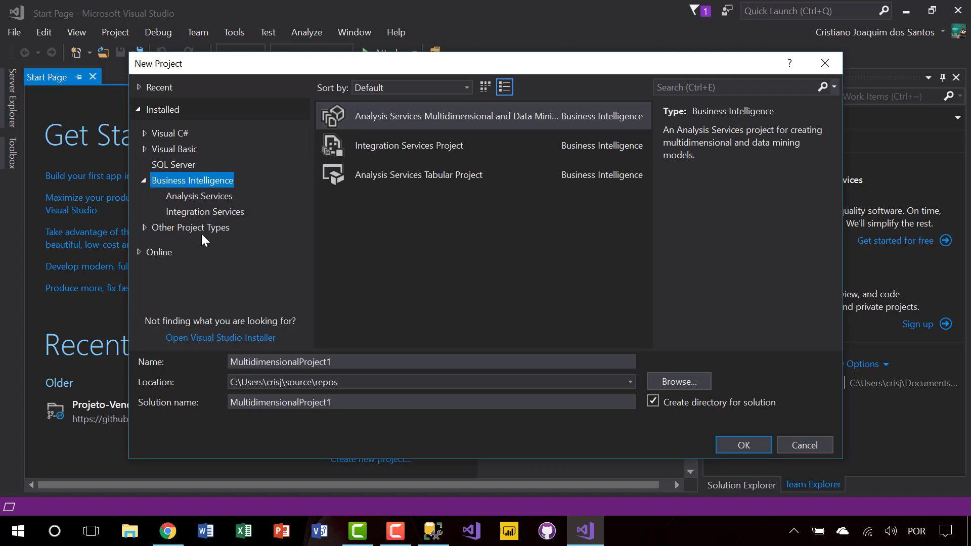
{"action": "left_click", "coordinate": [193, 211]}
{"action": "left_click", "coordinate": [193, 197]}
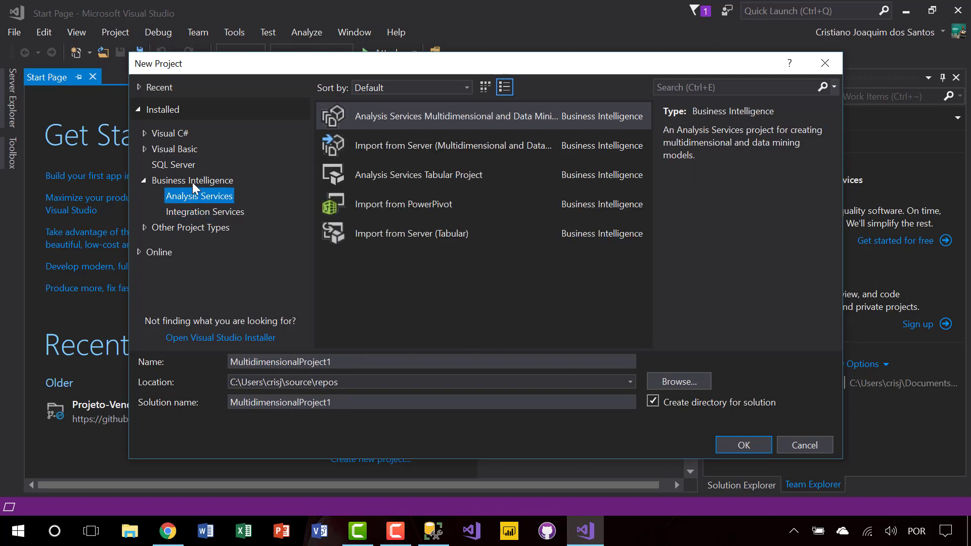
{"action": "left_click", "coordinate": [192, 182]}
{"action": "left_click", "coordinate": [147, 227]}
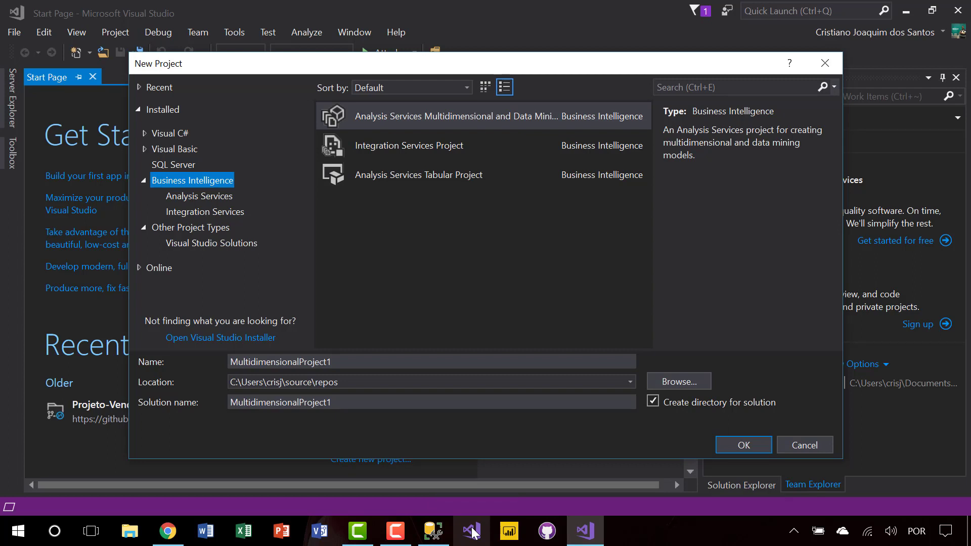
{"action": "left_click", "coordinate": [145, 180]}
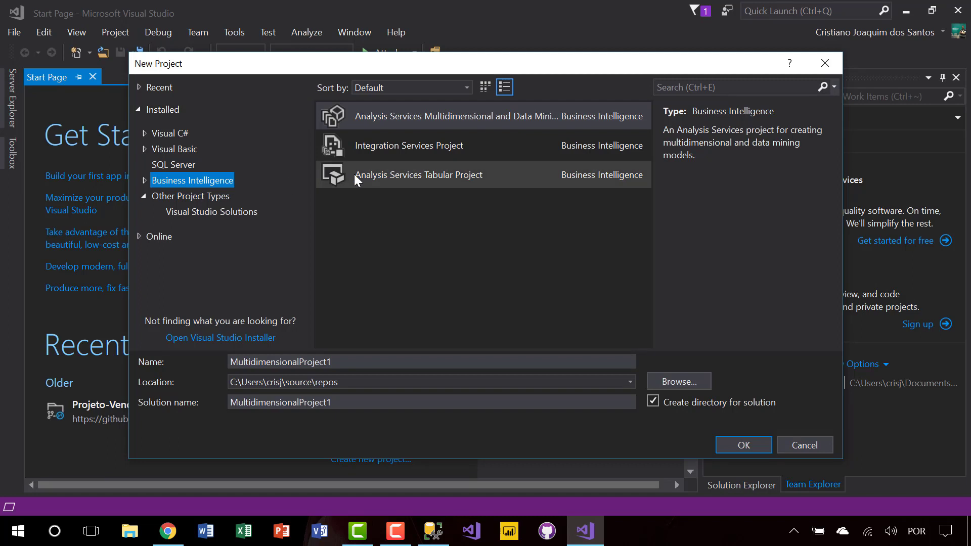
- Compare the descriptions of the Integration Services, Analysis Services Multidimensional and Analysis Services Tabular project templates
{"action": "left_click", "coordinate": [399, 135]}
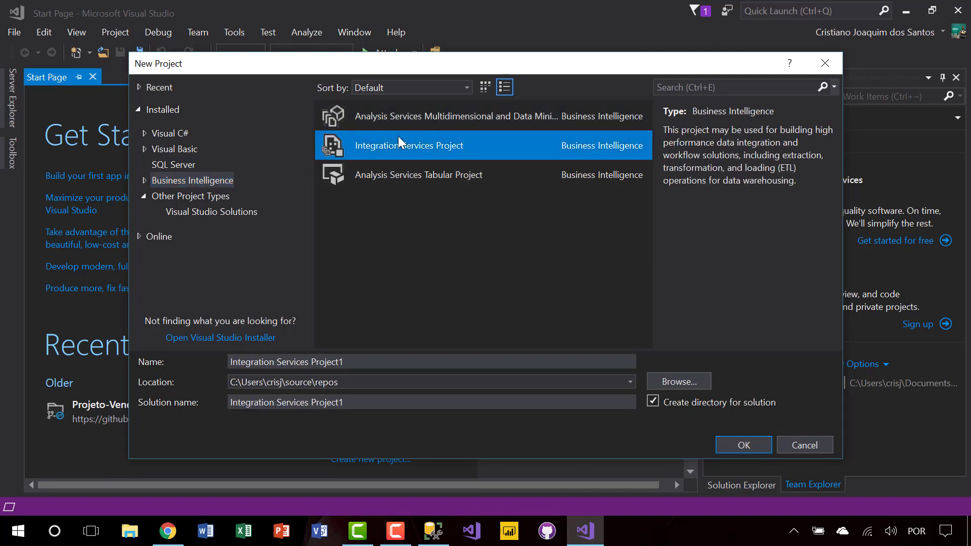
{"action": "left_click", "coordinate": [406, 115]}
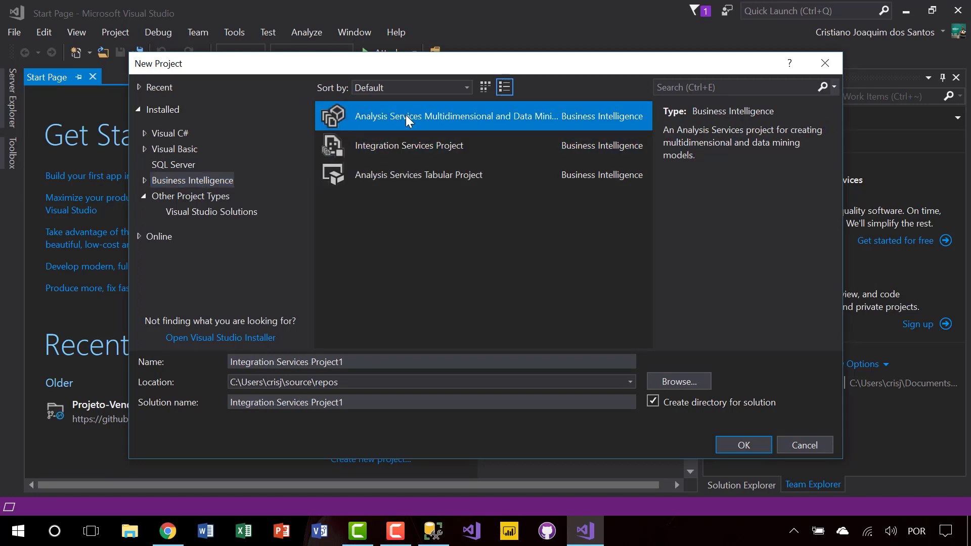
{"action": "left_click", "coordinate": [406, 185]}
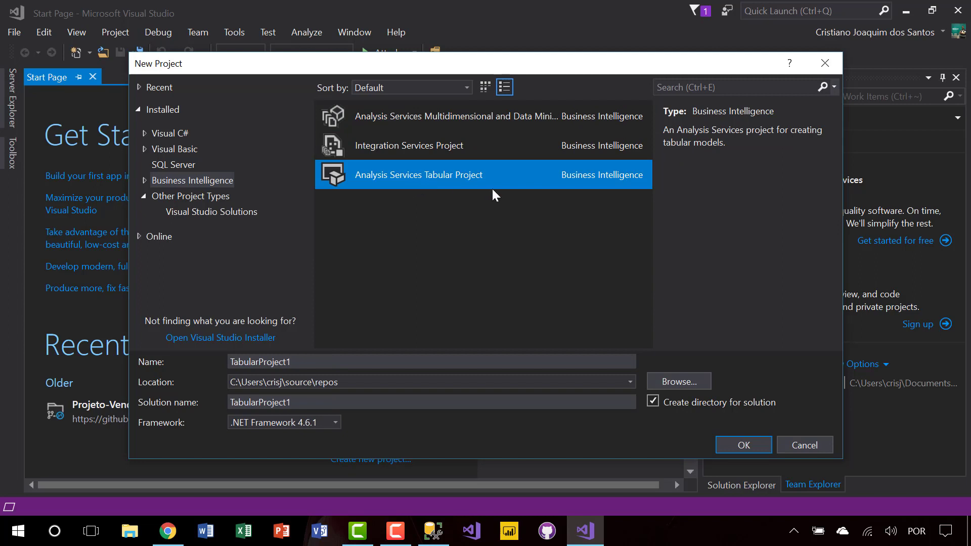
{"action": "left_click", "coordinate": [469, 119]}
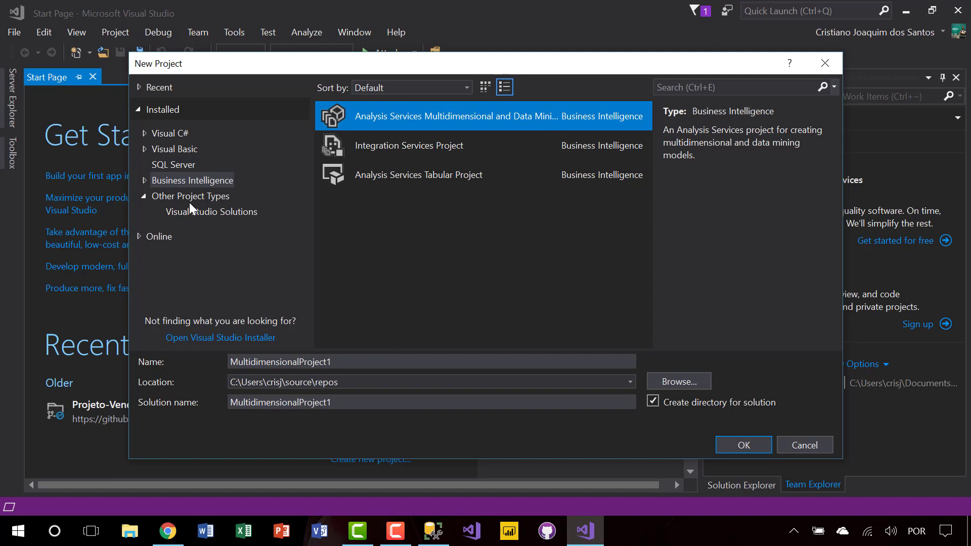
- Choose the Blank Solution template under Visual Studio Solutions and enter CursoBIMicrosoft.Solution as its name
{"action": "left_click", "coordinate": [206, 206]}
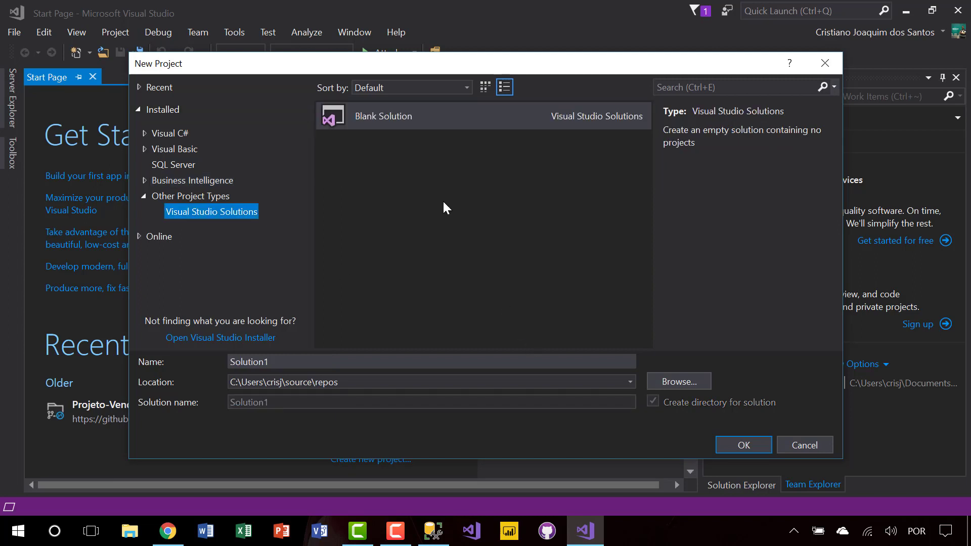
{"action": "left_click", "coordinate": [426, 120]}
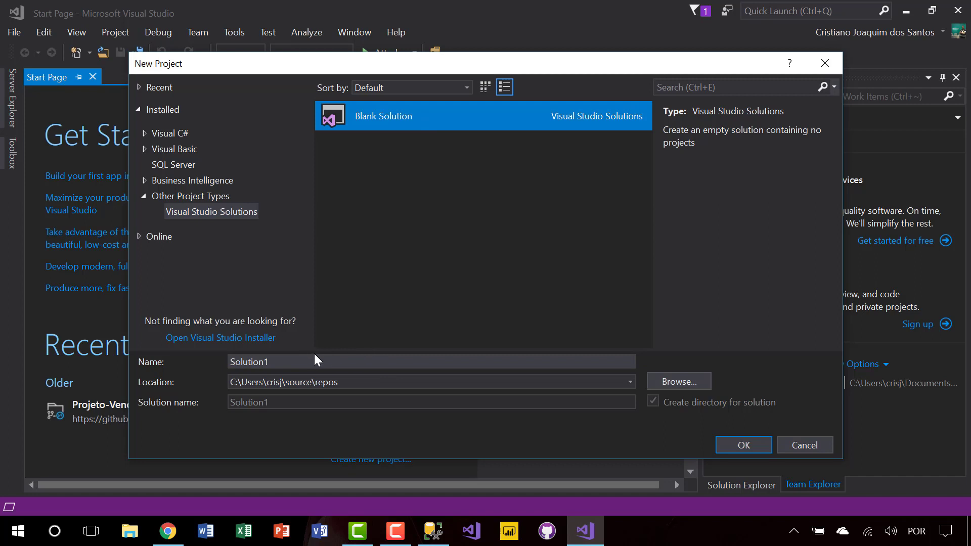
{"action": "left_click", "coordinate": [374, 362]}
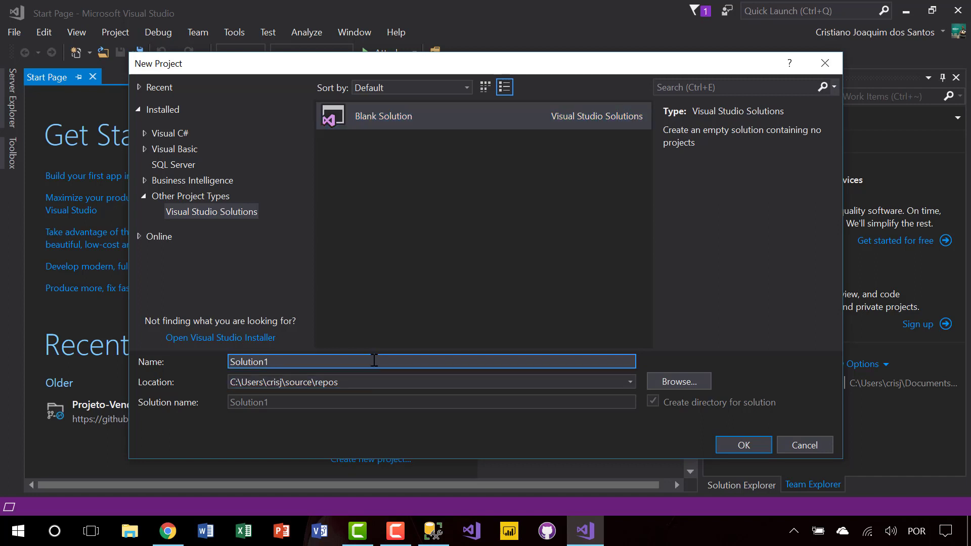
{"action": "key", "text": "BackSpace"}
{"action": "key", "text": "BackSpace"}
{"action": "key", "text": "BackSpace"}
{"action": "key", "text": "BackSpace"}
{"action": "key", "text": "BackSpace"}
{"action": "key", "text": "BackSpace"}
{"action": "key", "text": "BackSpace"}
{"action": "key", "text": "BackSpace"}
{"action": "key", "text": "BackSpace"}
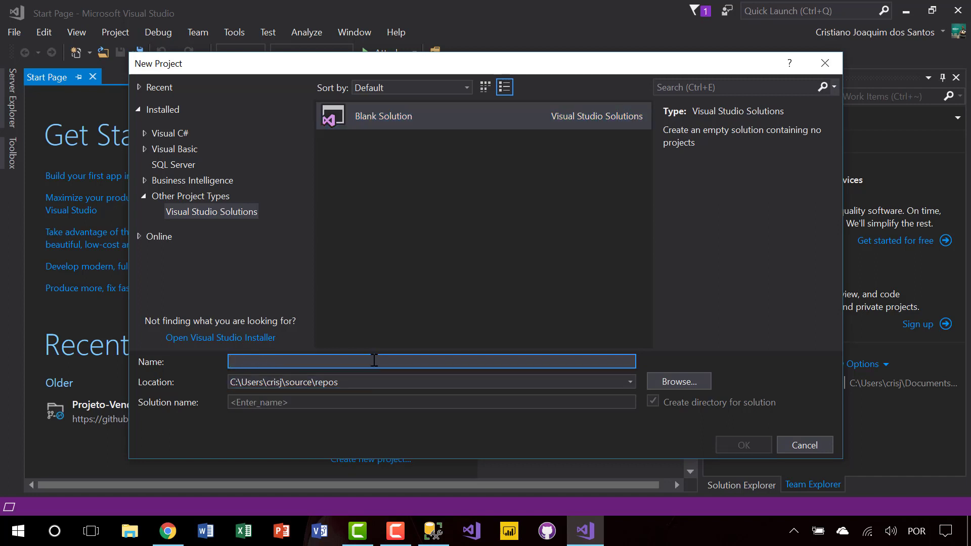
{"action": "type", "text": "CursoBIMicrosoft"}
{"action": "key", "text": "BackSpace"}
{"action": "key", "text": "BackSpace"}
{"action": "key", "text": "BackSpace"}
{"action": "key", "text": "BackSpace"}
{"action": "key", "text": "BackSpace"}
{"action": "key", "text": "BackSpace"}
{"action": "type", "text": "4"}
{"action": "key", "text": "BackSpace"}
{"action": "type", "text": "rosof"}
{"action": "type", "text": "Solution"}
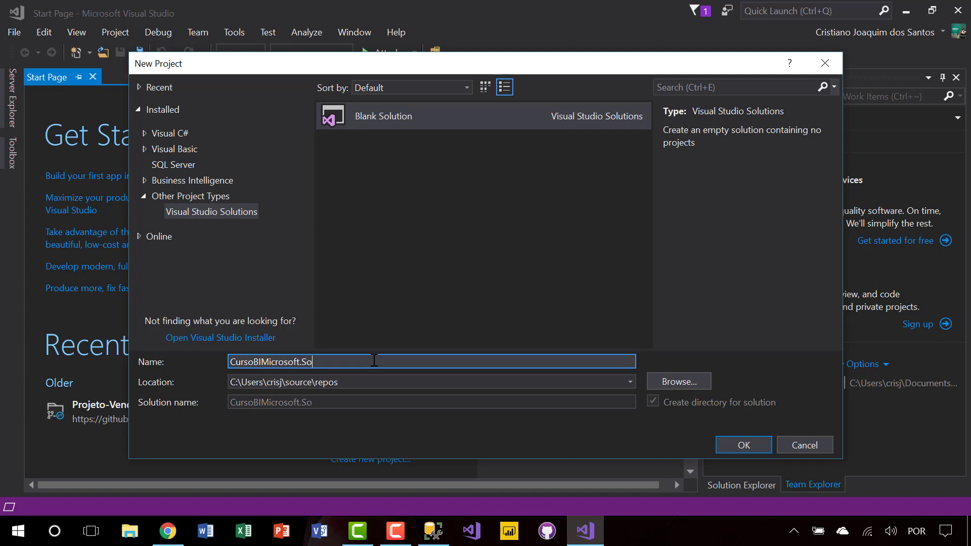
- Shorten the solution name to CursoBIMicrosoft and create the blank solution
{"action": "key", "text": "BackSpace"}
{"action": "key", "text": "BackSpace"}
{"action": "key", "text": "BackSpace"}
{"action": "key", "text": "BackSpace"}
{"action": "key", "text": "BackSpace"}
{"action": "key", "text": "BackSpace"}
{"action": "key", "text": "BackSpace"}
{"action": "key", "text": "BackSpace"}
{"action": "key", "text": "BackSpace"}
{"action": "left_click", "coordinate": [736, 450]}
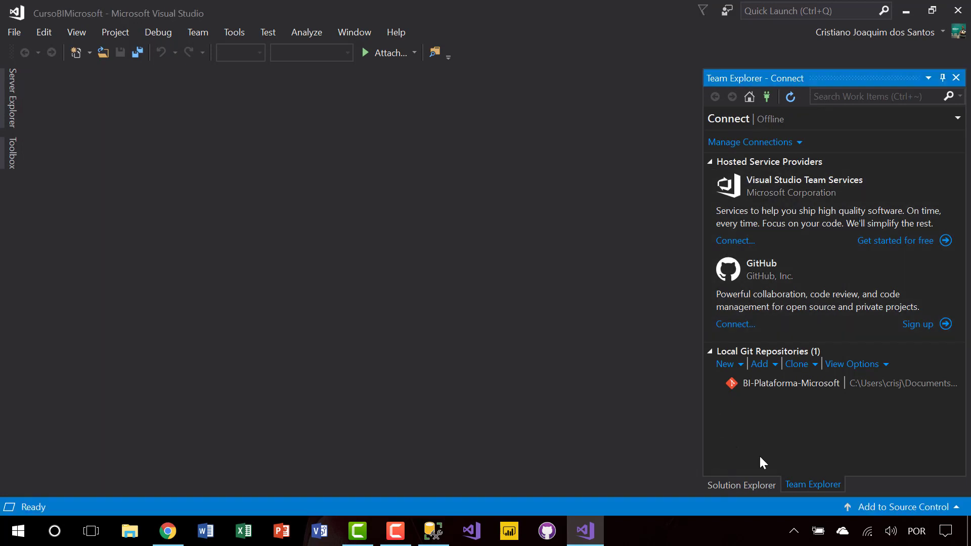
- Show the solution's contents and add a solution folder named ETL to CursoBIMicrosoft
{"action": "left_click", "coordinate": [771, 478]}
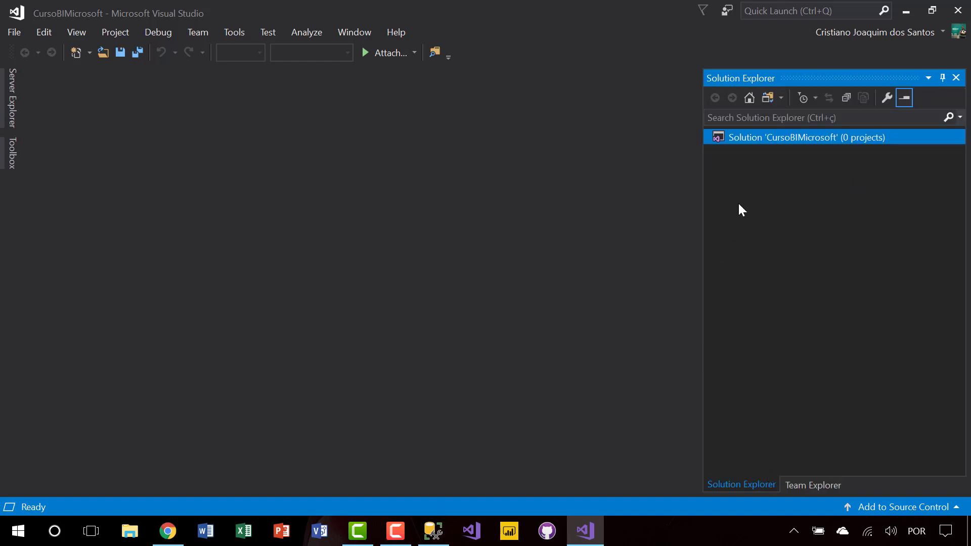
{"action": "right_click", "coordinate": [771, 135]}
{"action": "mouse_move", "coordinate": [579, 231]}
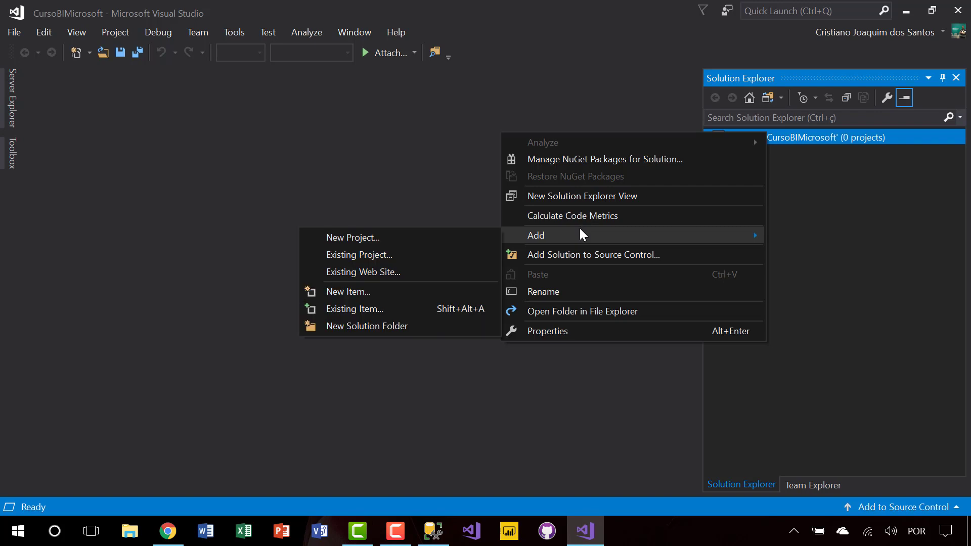
{"action": "left_click", "coordinate": [375, 326]}
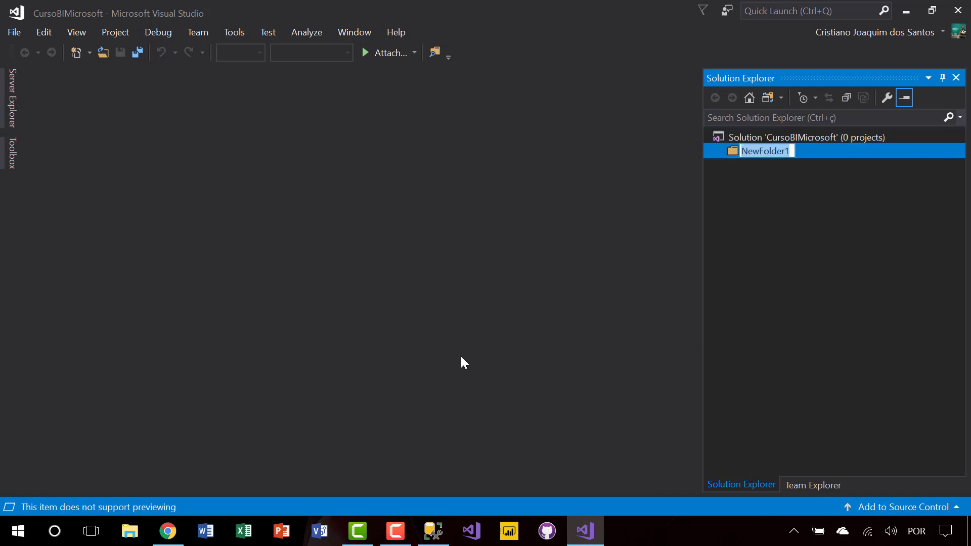
{"action": "type", "text": "ETL"}
{"action": "key", "text": "Return"}
- Add a second solution folder named Cubo directly under the CursoBIMicrosoft solution
{"action": "right_click", "coordinate": [755, 137]}
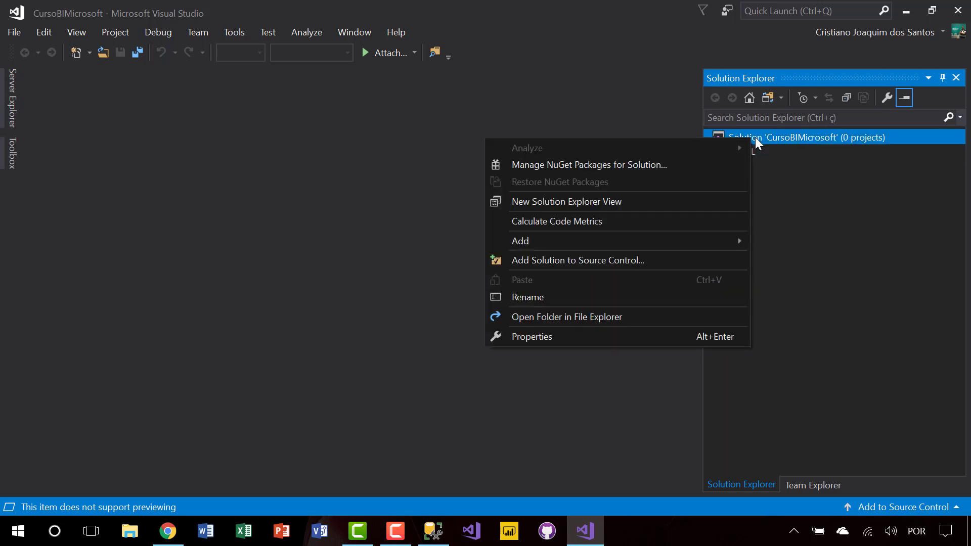
{"action": "mouse_move", "coordinate": [569, 243]}
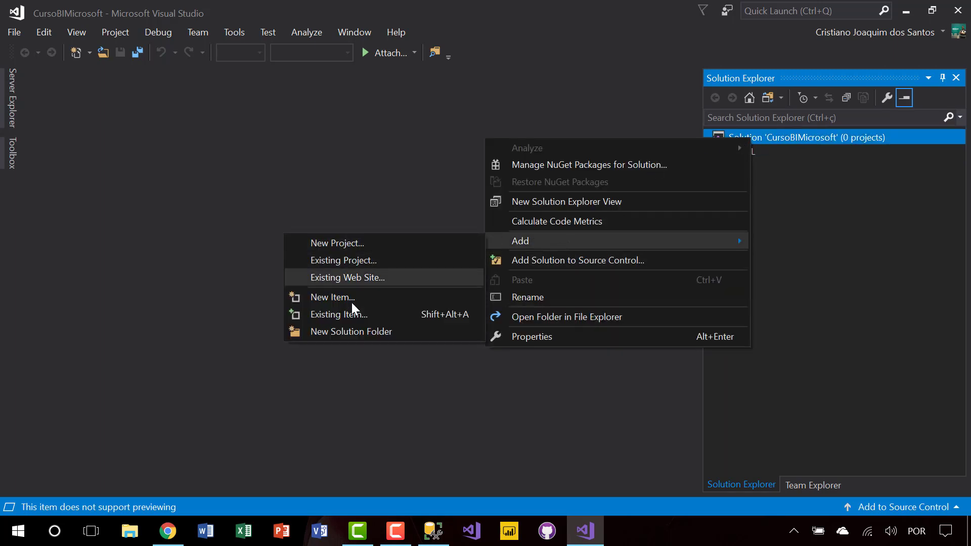
{"action": "left_click", "coordinate": [366, 331]}
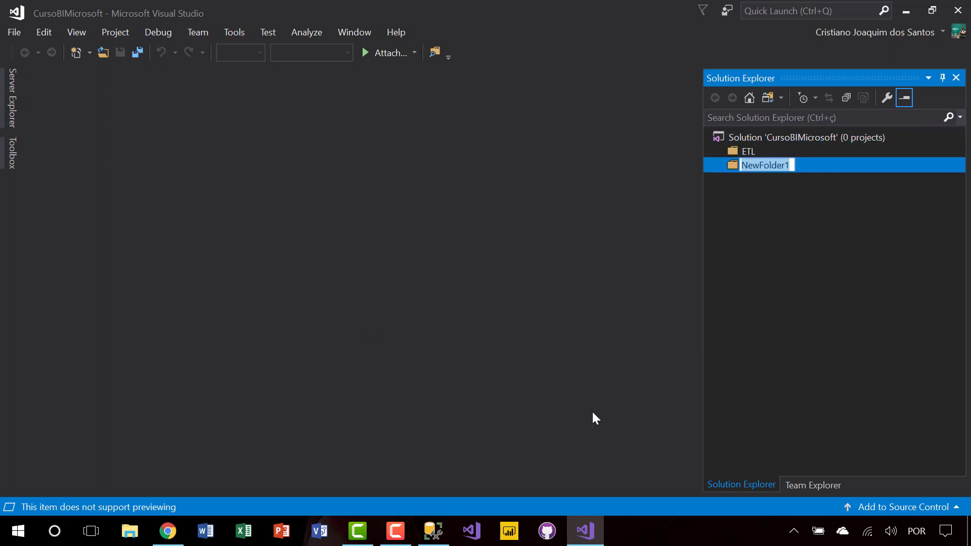
{"action": "type", "text": "Cubo"}
{"action": "key", "text": "Return"}
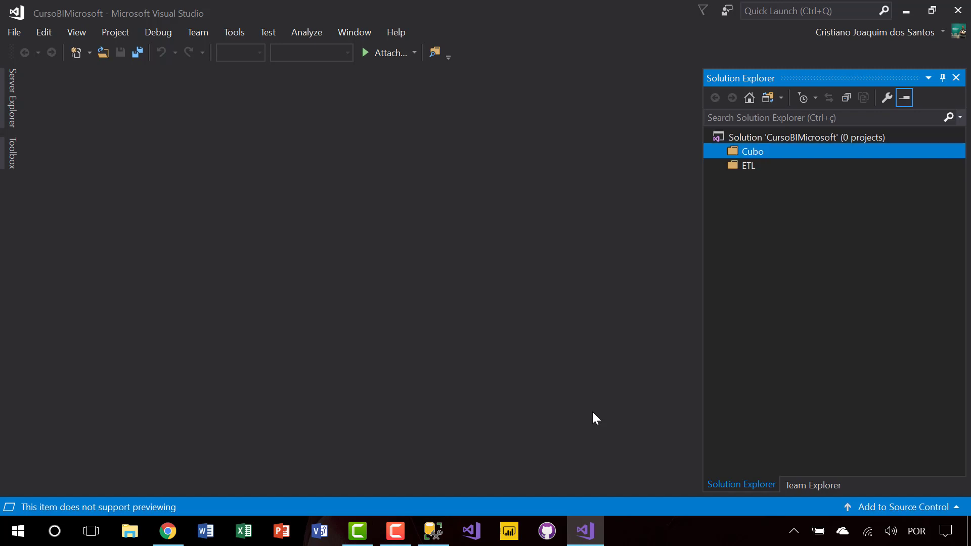
- Start adding a new project inside the ETL folder and list the Integration Services templates under Business Intelligence
{"action": "right_click", "coordinate": [748, 165]}
{"action": "mouse_move", "coordinate": [658, 210]}
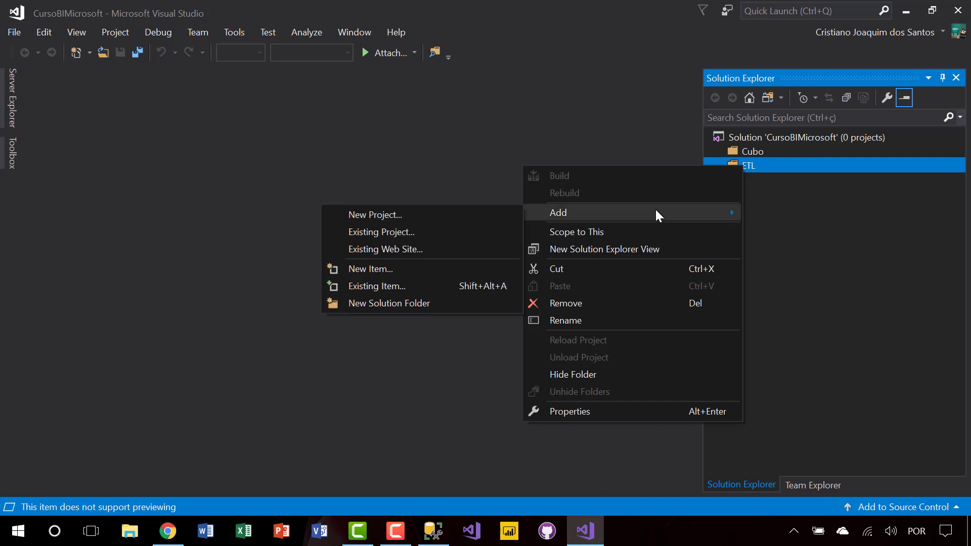
{"action": "left_click", "coordinate": [466, 214]}
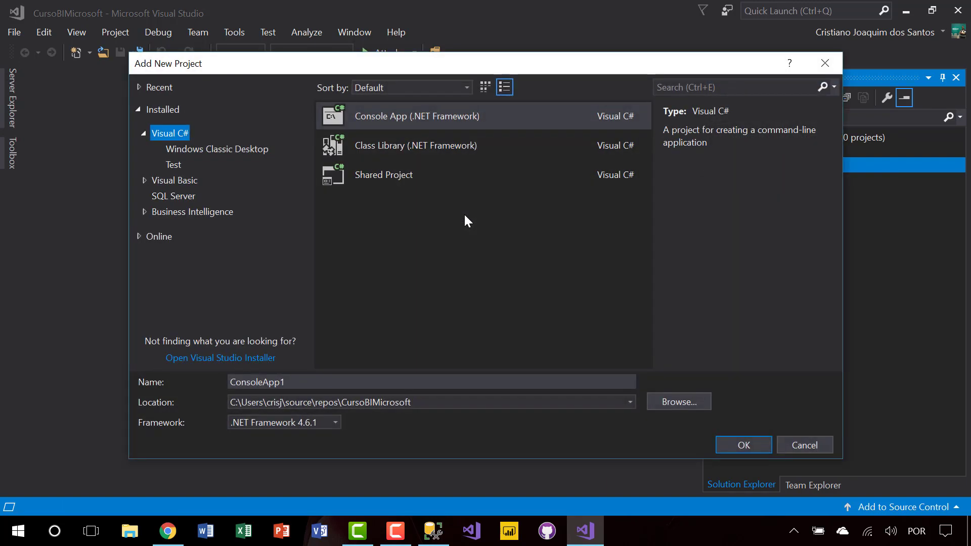
{"action": "left_click", "coordinate": [141, 134]}
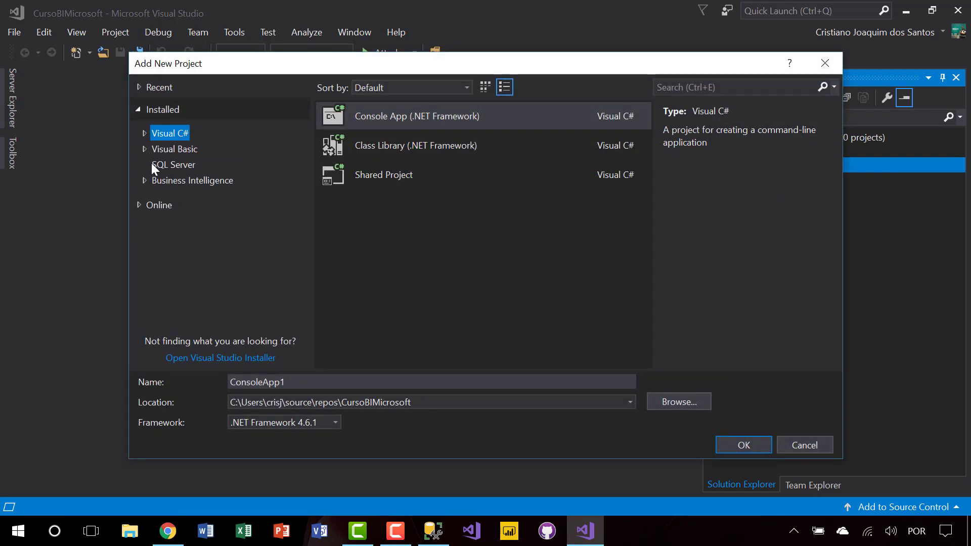
{"action": "left_click", "coordinate": [143, 181]}
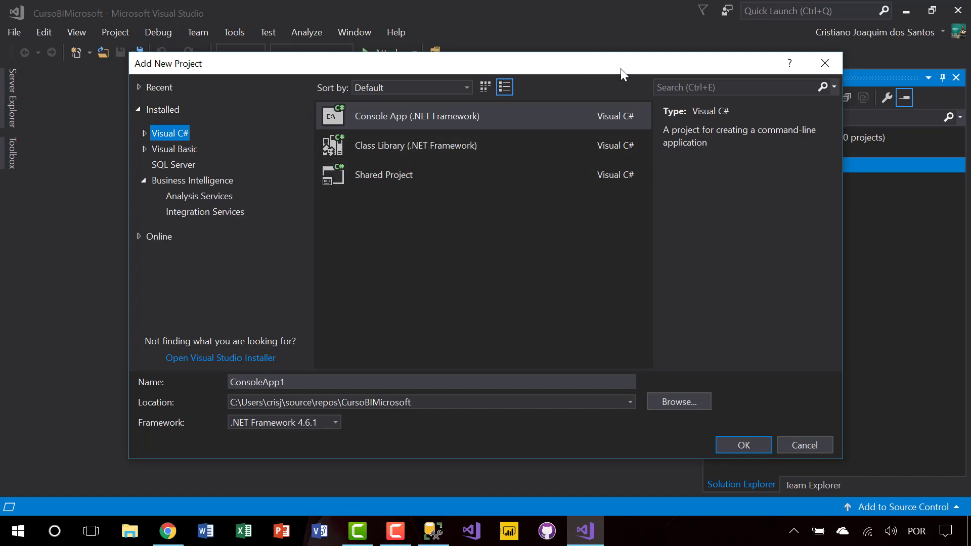
{"action": "left_click_drag", "start_coordinate": [614, 60], "coordinate": [490, 23]}
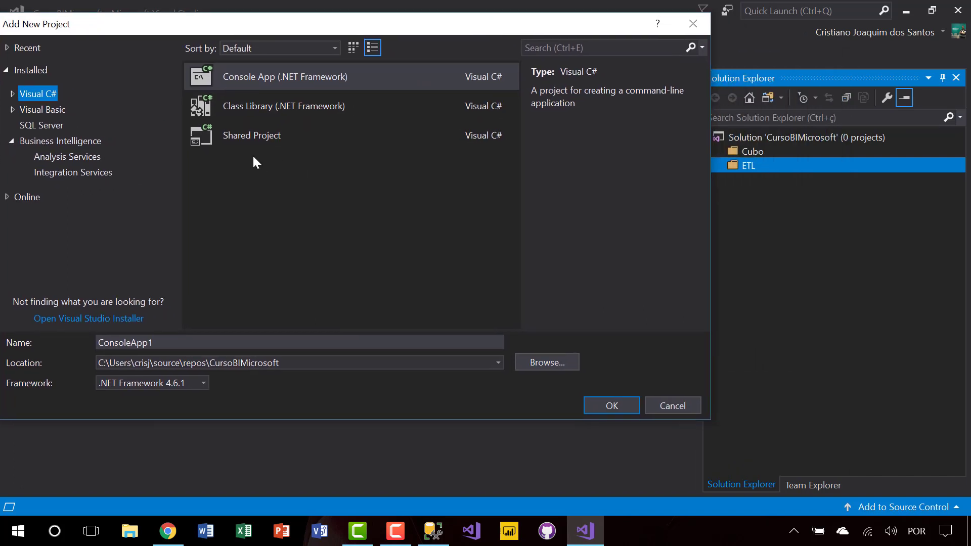
{"action": "left_click_drag", "start_coordinate": [309, 33], "coordinate": [440, 60]}
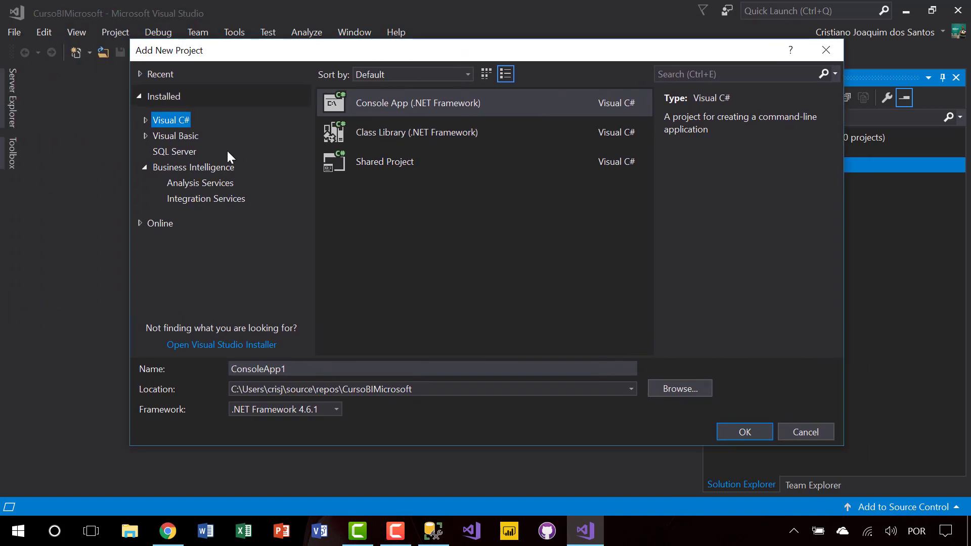
{"action": "left_click", "coordinate": [223, 200]}
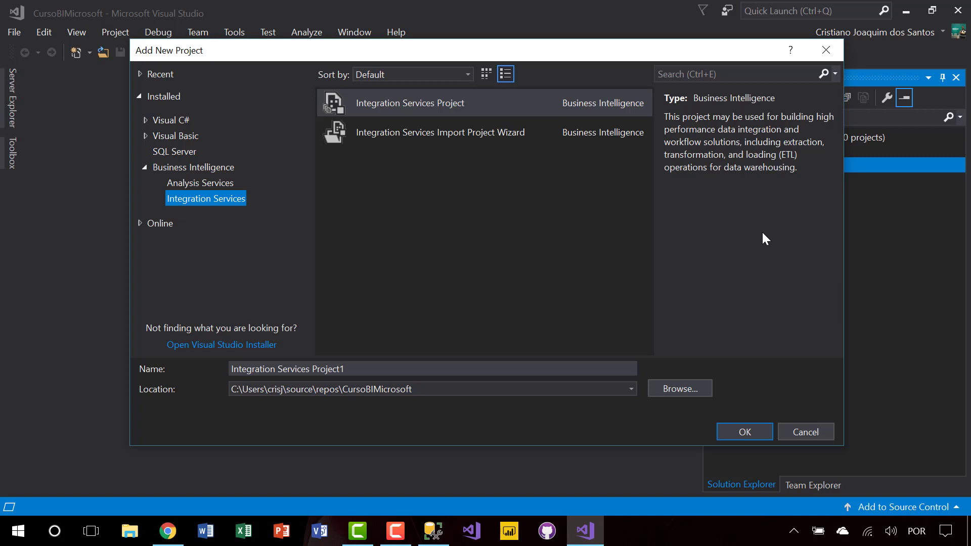
- Compare the descriptions of the Integration Services Project and Integration Services Import Project Wizard templates
{"action": "left_click", "coordinate": [393, 134]}
{"action": "left_click", "coordinate": [399, 102]}
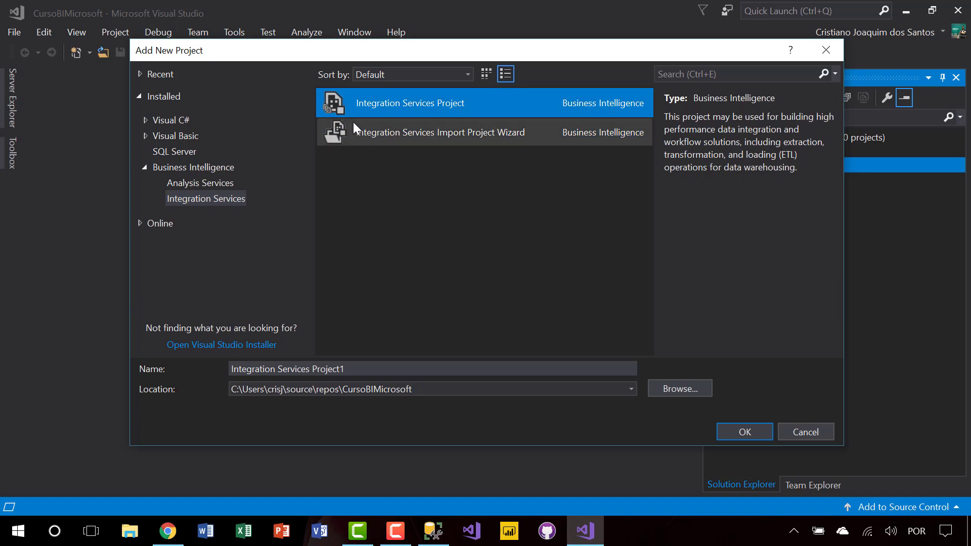
{"action": "left_click", "coordinate": [423, 141]}
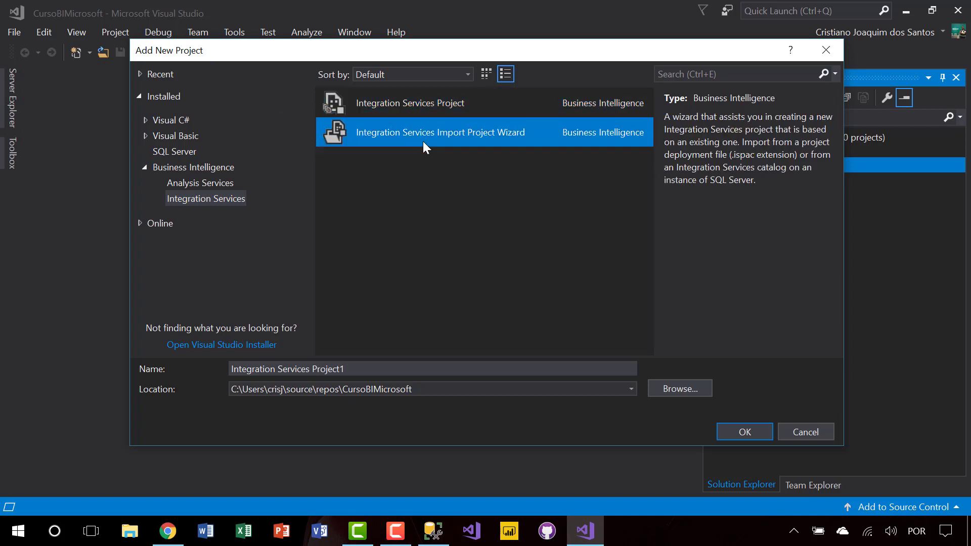
{"action": "left_click", "coordinate": [401, 109]}
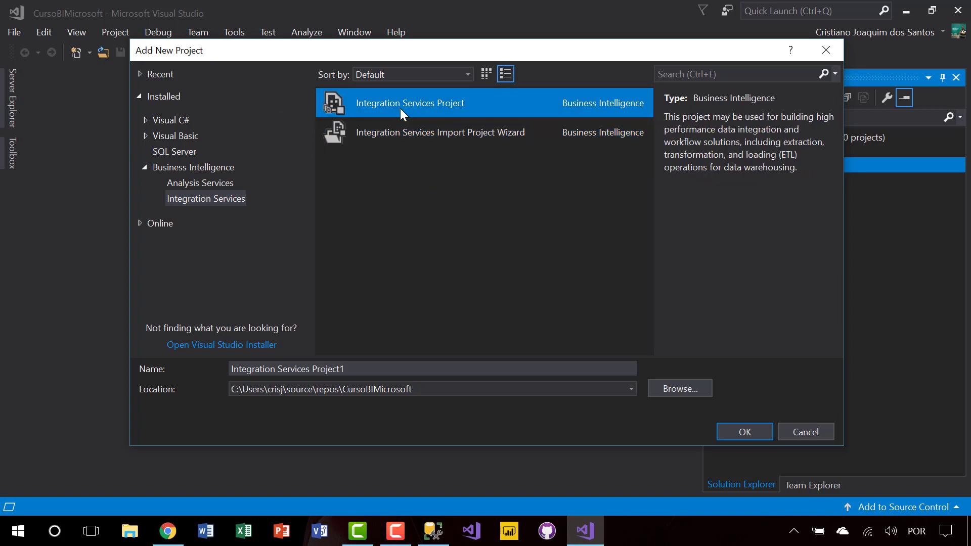
{"action": "left_click", "coordinate": [443, 140]}
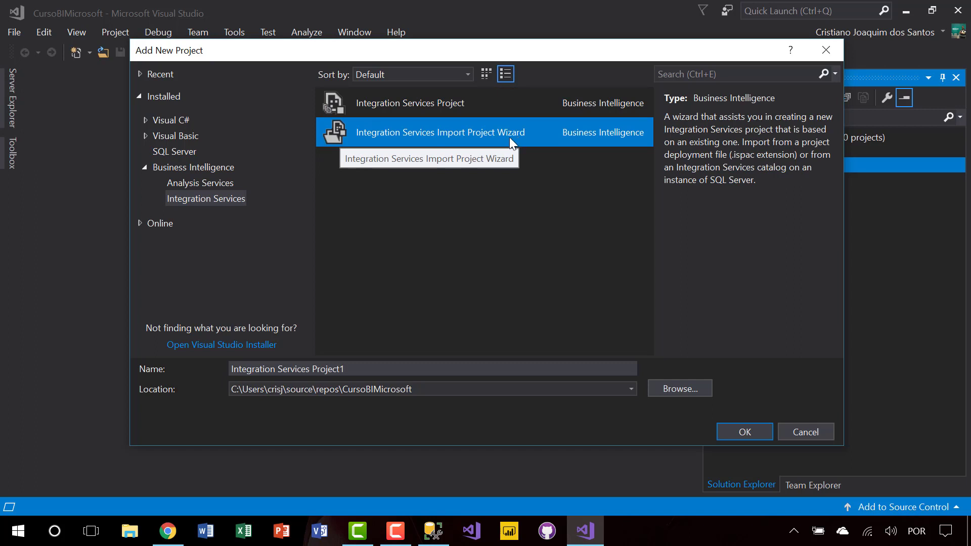
{"action": "left_click", "coordinate": [449, 108]}
{"action": "left_click", "coordinate": [459, 132]}
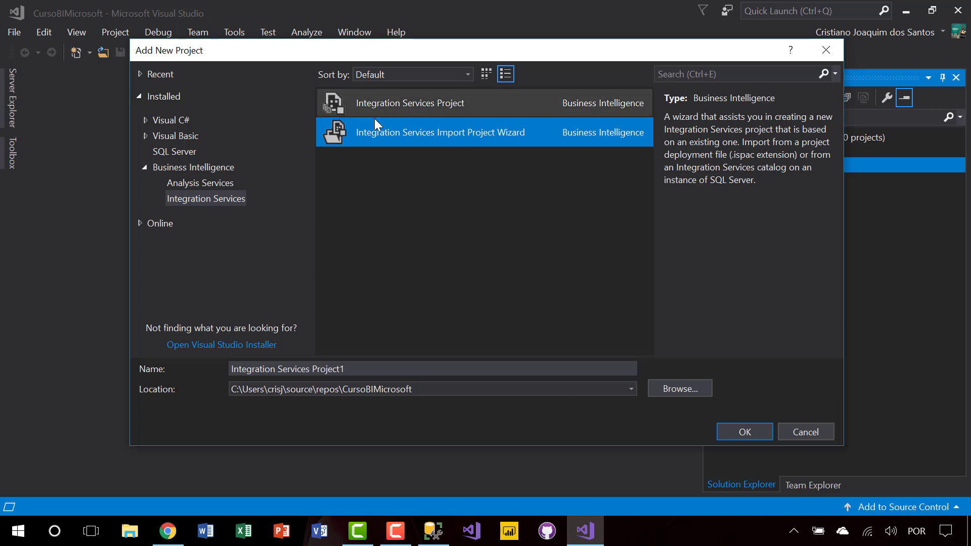
- Create an Integration Services Project named SSIS.CursoBI in the ETL folder and auto-hide the Getting Started (SSIS) pane
{"action": "left_click", "coordinate": [472, 114]}
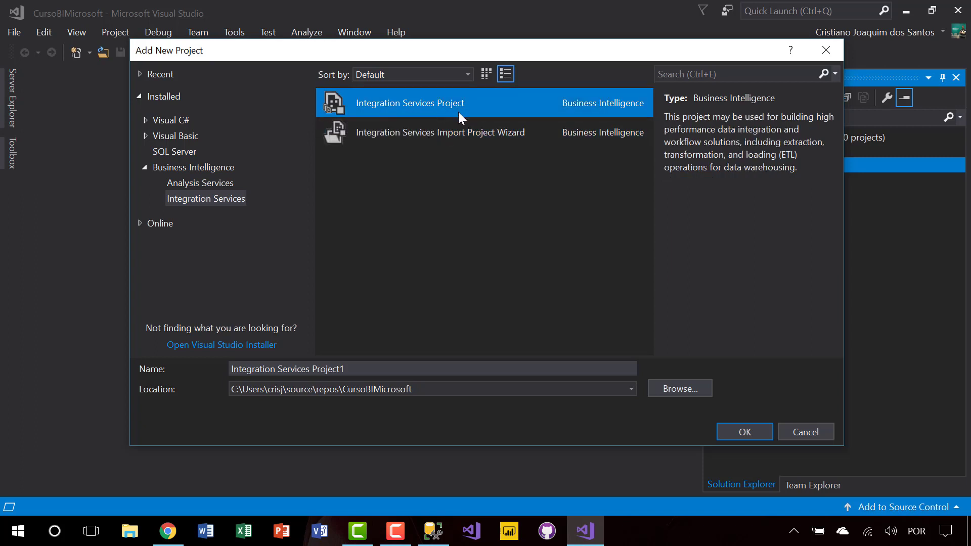
{"action": "left_click_drag", "start_coordinate": [584, 54], "coordinate": [547, 36]}
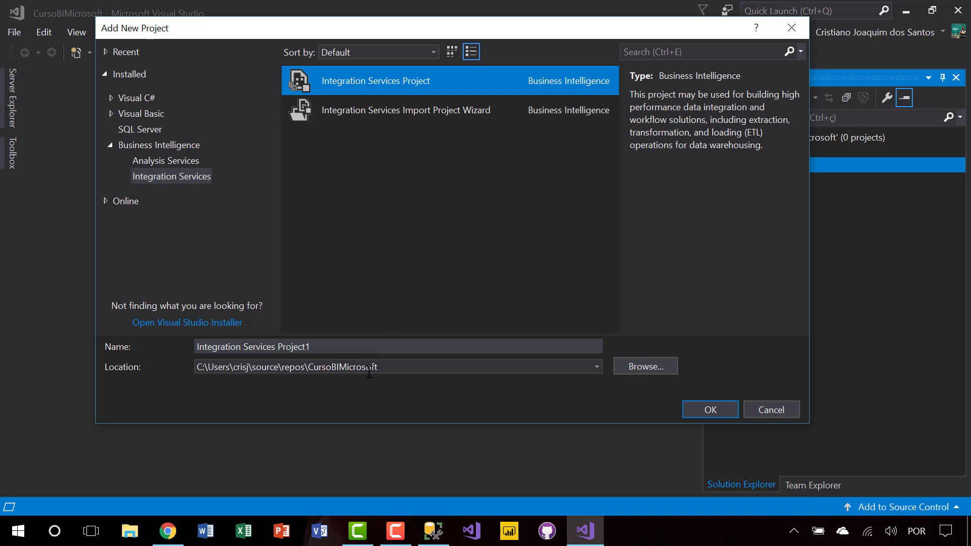
{"action": "left_click", "coordinate": [345, 349]}
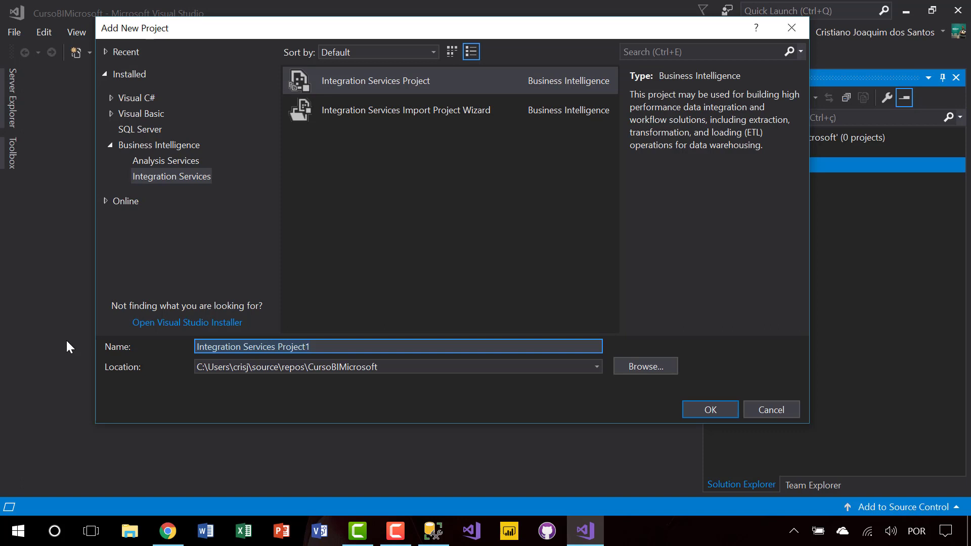
{"action": "type", "text": "SSIS"}
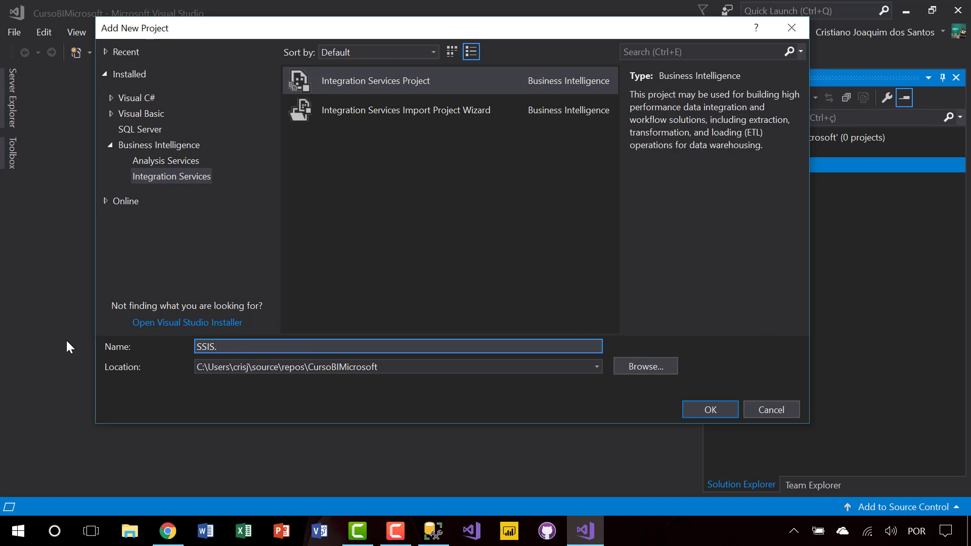
{"action": "type", "text": ".CursoBI"}
{"action": "key", "text": "BackSpace"}
{"action": "type", "text": "i"}
{"action": "key", "text": "BackSpace"}
{"action": "type", "text": "I"}
{"action": "left_click", "coordinate": [716, 415]}
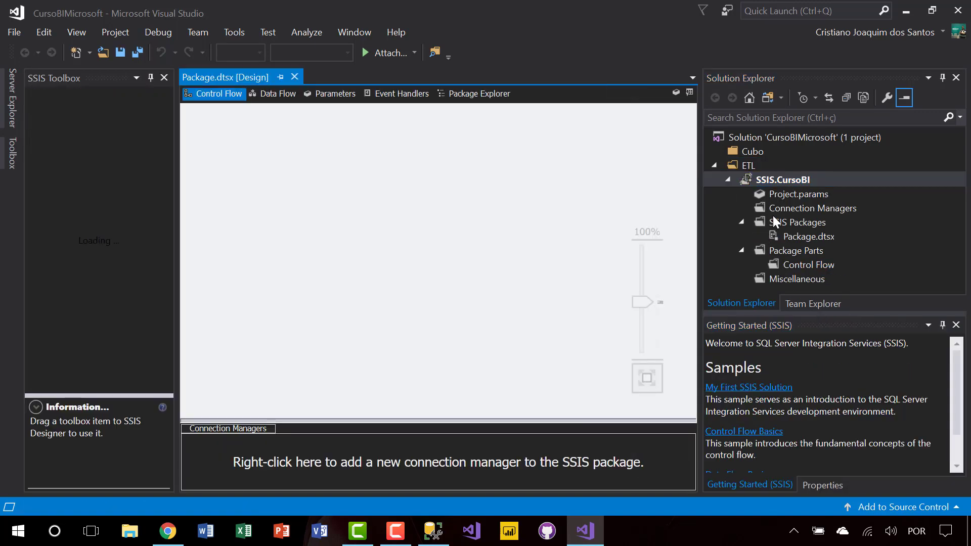
{"action": "left_click", "coordinate": [940, 325]}
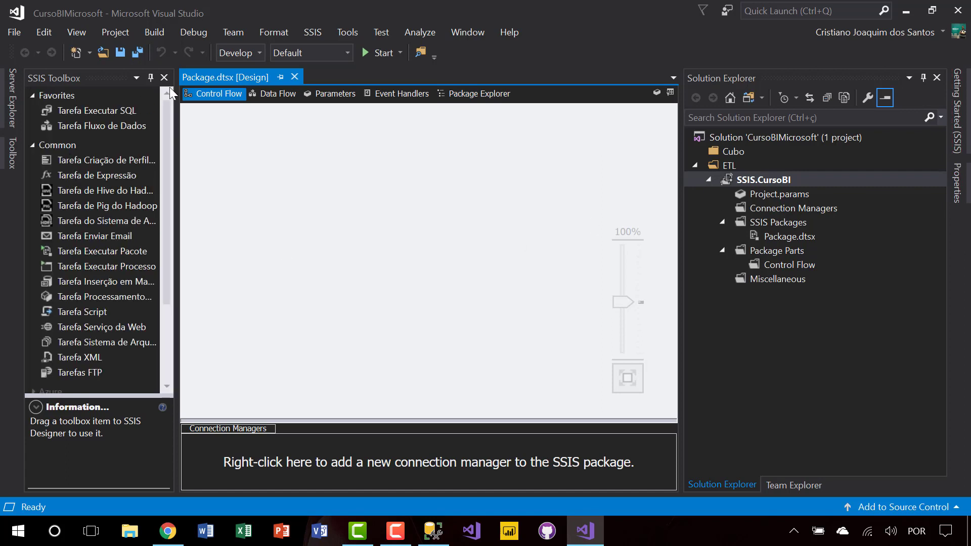
- Set the environment's language to English in the International Settings options and acknowledge the restart notice
{"action": "left_click", "coordinate": [341, 36]}
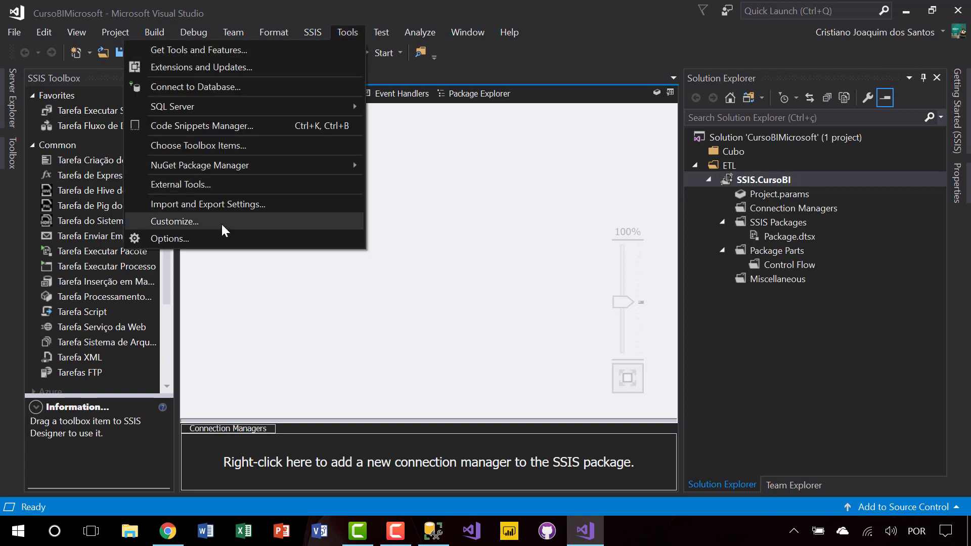
{"action": "left_click", "coordinate": [216, 238]}
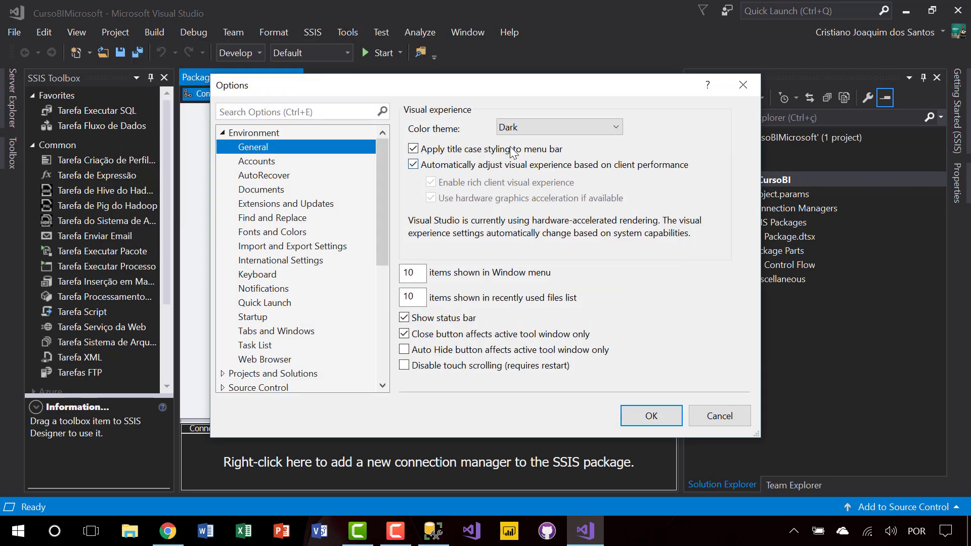
{"action": "left_click", "coordinate": [274, 247]}
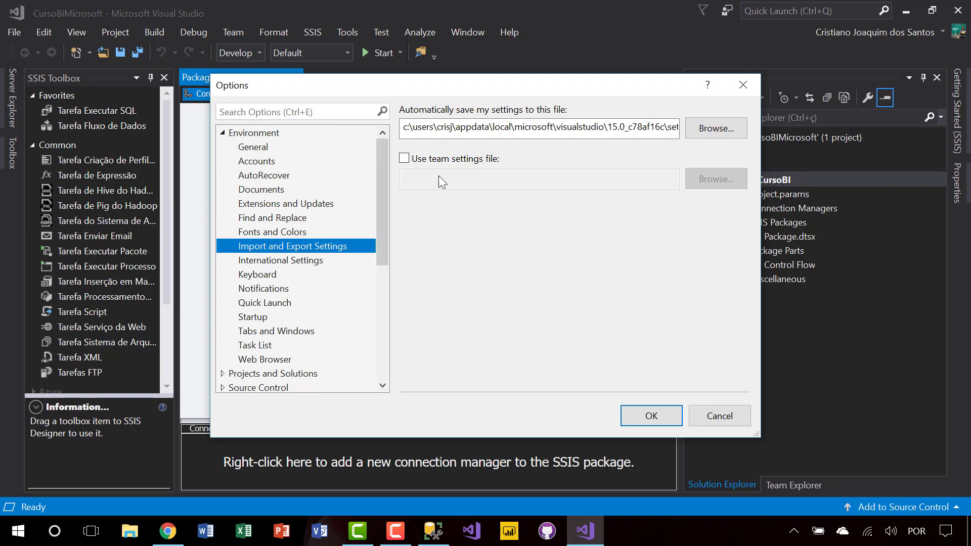
{"action": "left_click", "coordinate": [250, 261]}
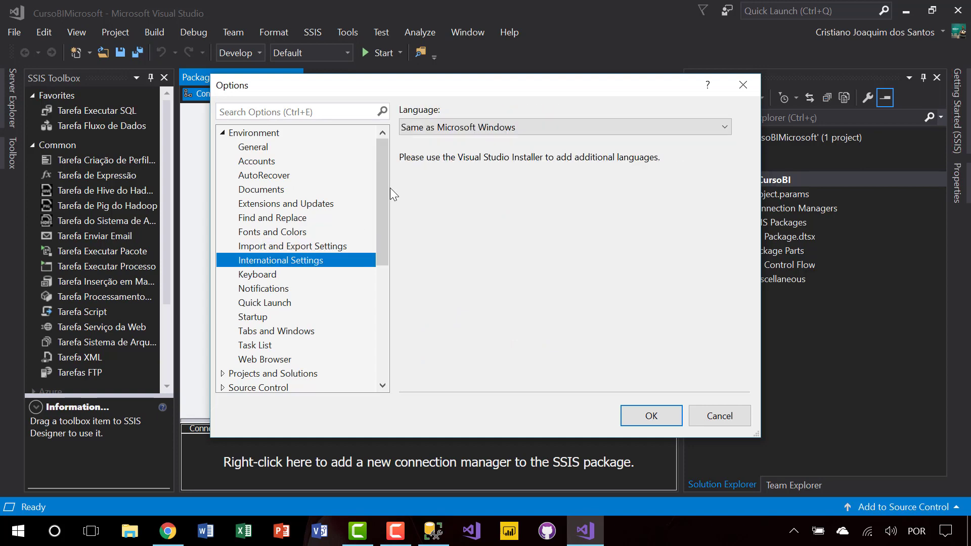
{"action": "left_click", "coordinate": [470, 130]}
{"action": "left_click", "coordinate": [434, 140]}
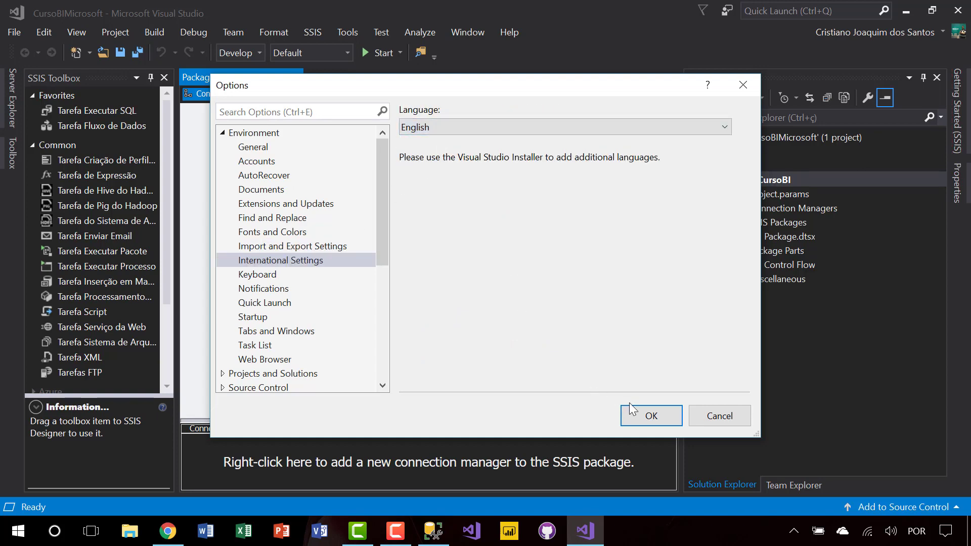
{"action": "left_click", "coordinate": [643, 415]}
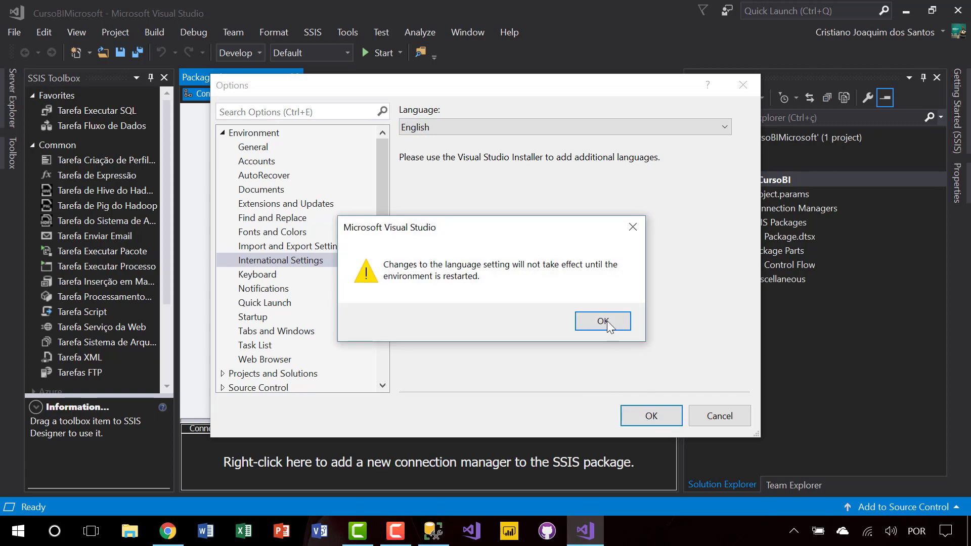
{"action": "left_click", "coordinate": [603, 321]}
- Save the selected items and close the CursoBIMicrosoft solution, saving the changes to the solution and the SSIS.CursoBI project
{"action": "key", "text": "ctrl+s"}
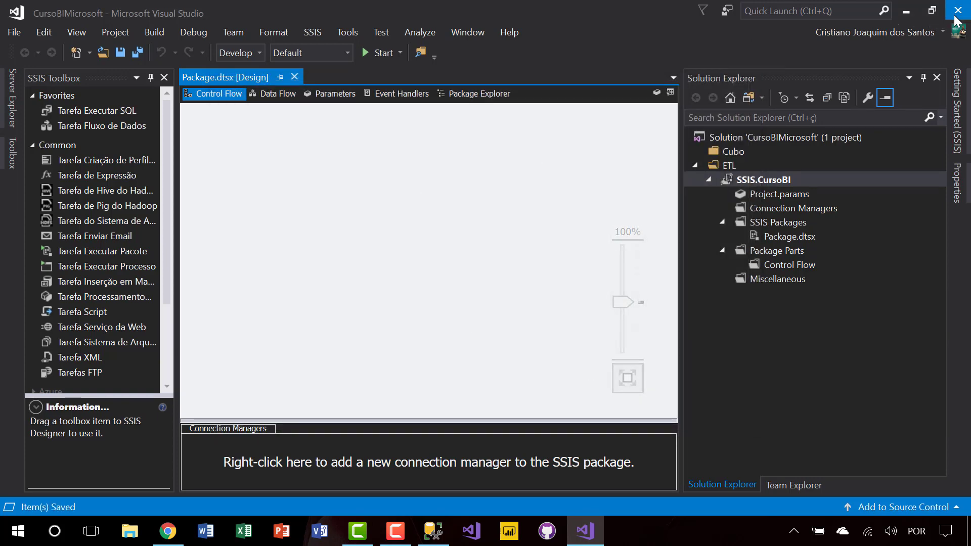
{"action": "left_click", "coordinate": [14, 34]}
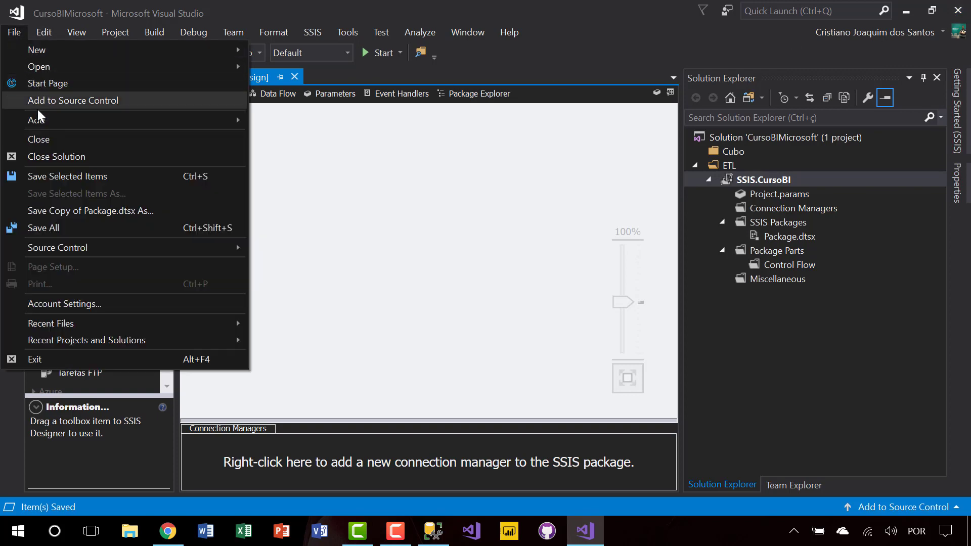
{"action": "left_click", "coordinate": [77, 152]}
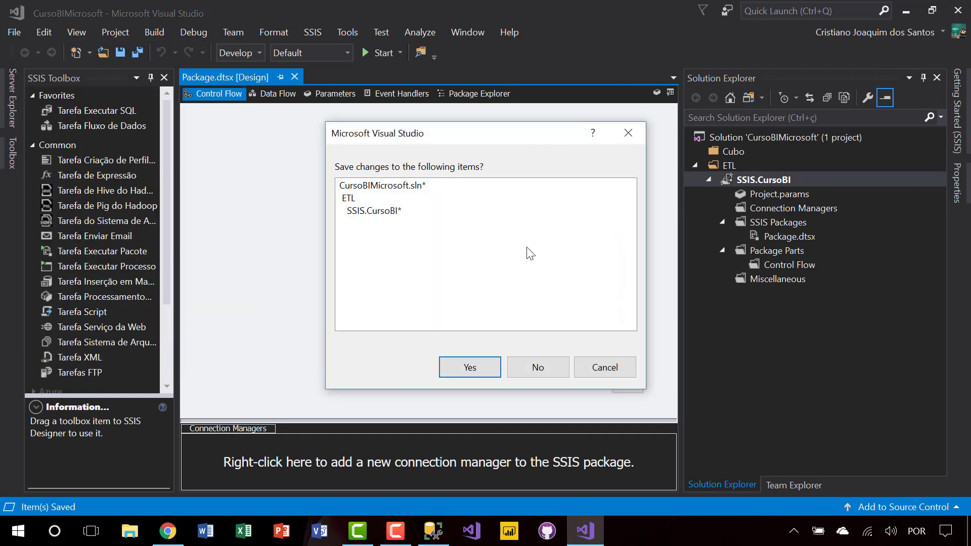
{"action": "left_click", "coordinate": [480, 377]}
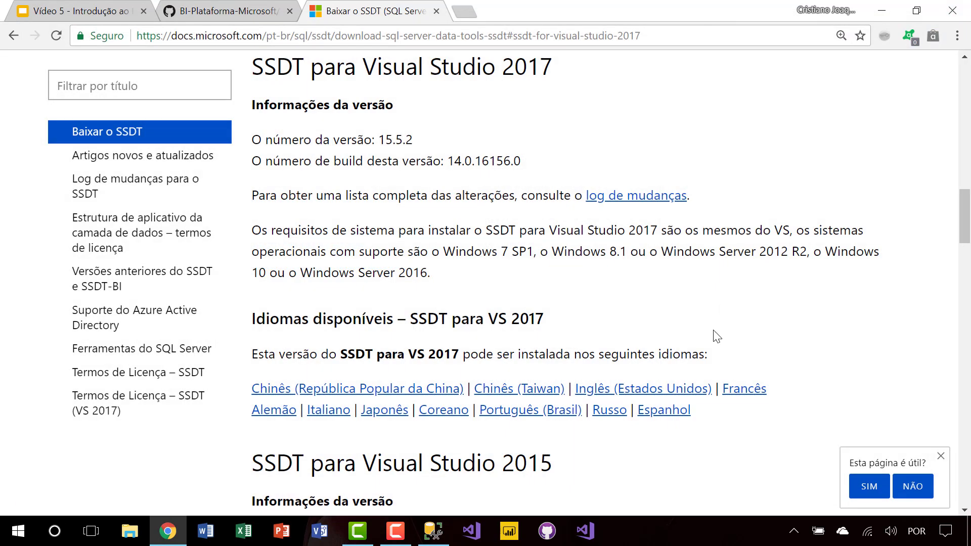
- Switch to Visual Studio, reopen the recent CursoBIMicrosoft solution, and bring up the SSIS Toolbox
{"action": "left_click", "coordinate": [585, 532]}
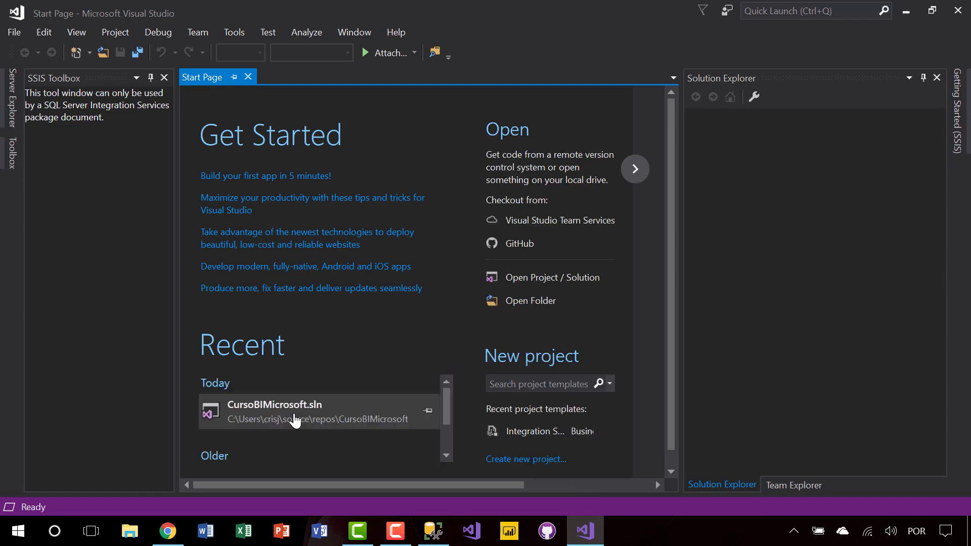
{"action": "left_click", "coordinate": [275, 417]}
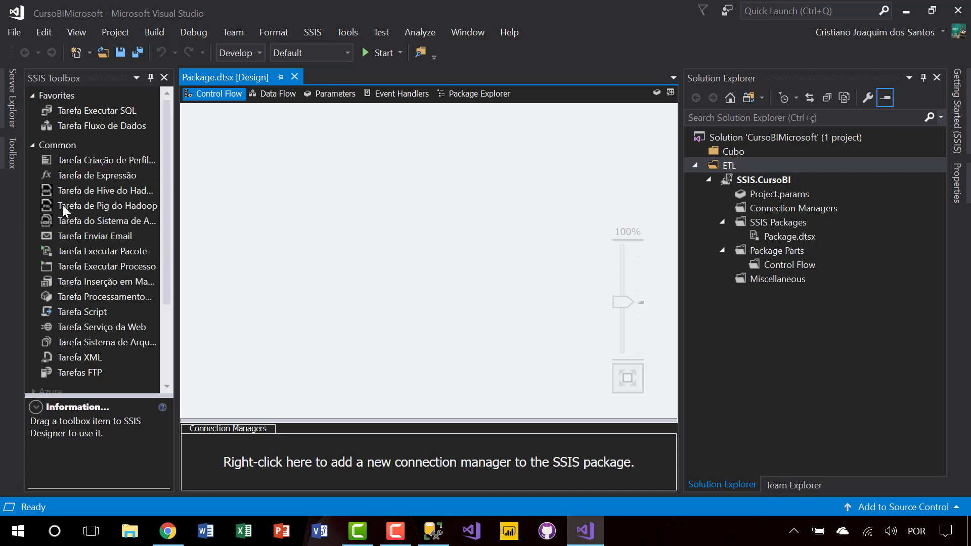
{"action": "left_click", "coordinate": [308, 31]}
{"action": "mouse_move", "coordinate": [320, 33]}
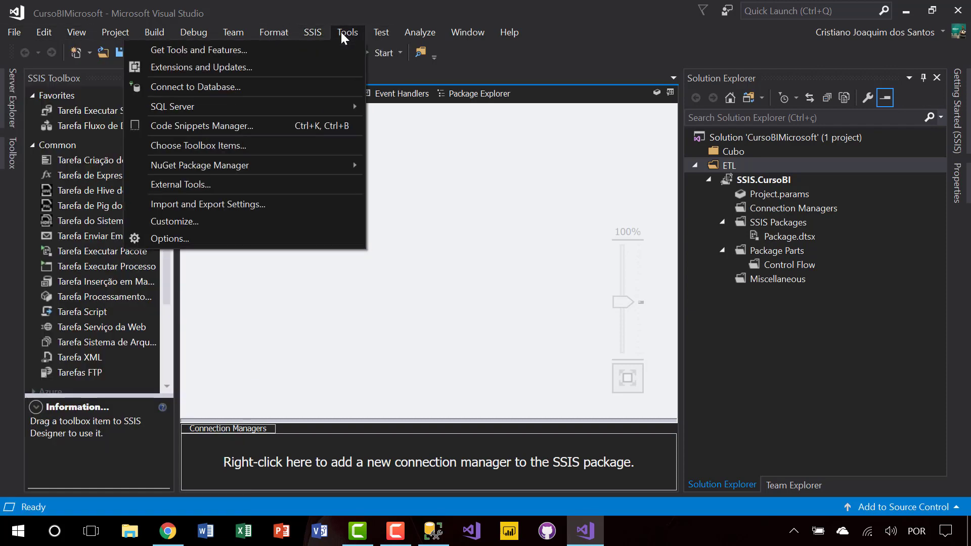
{"action": "mouse_move", "coordinate": [376, 31]}
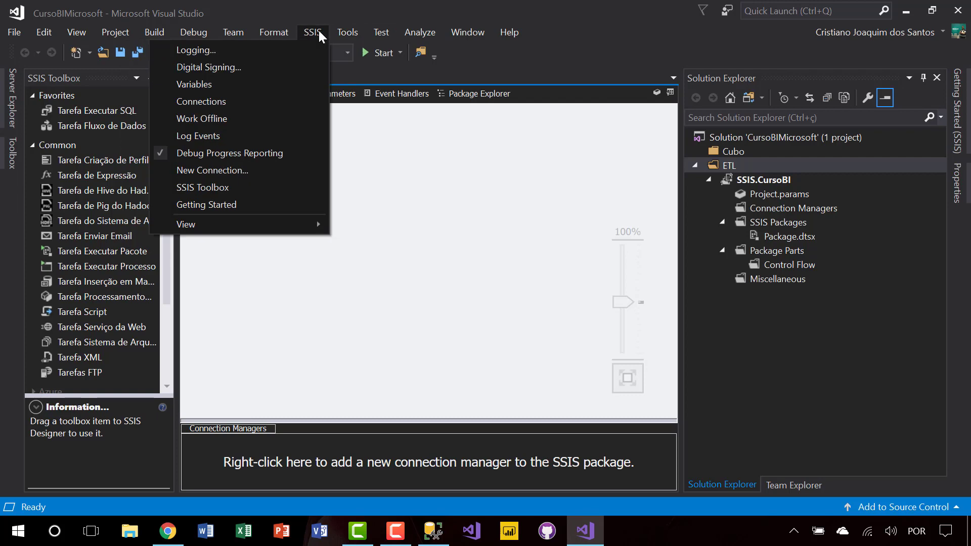
{"action": "left_click", "coordinate": [200, 187]}
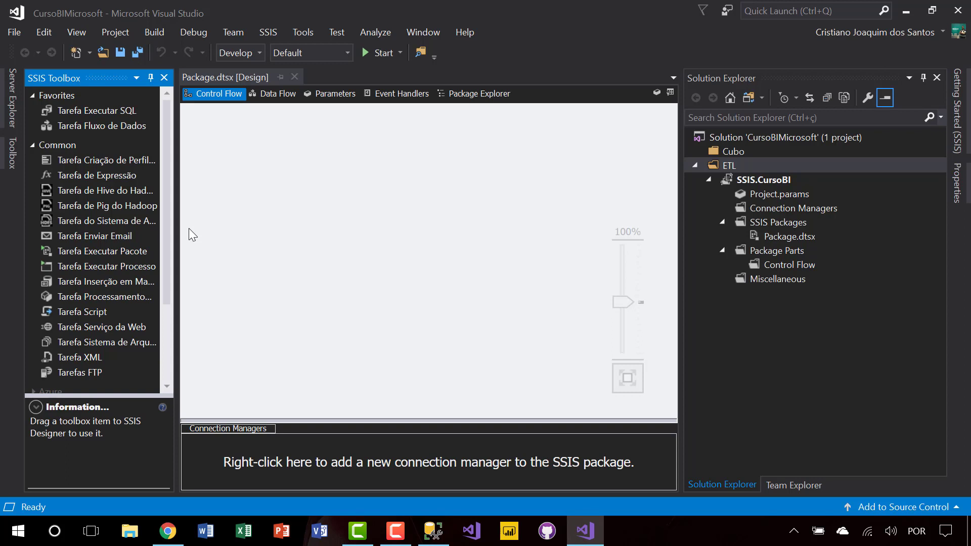
- Examine the solution, SSIS.CursoBI project and Cubo folder in Solution Explorer, and view the Team Explorer connections
{"action": "left_click", "coordinate": [752, 82]}
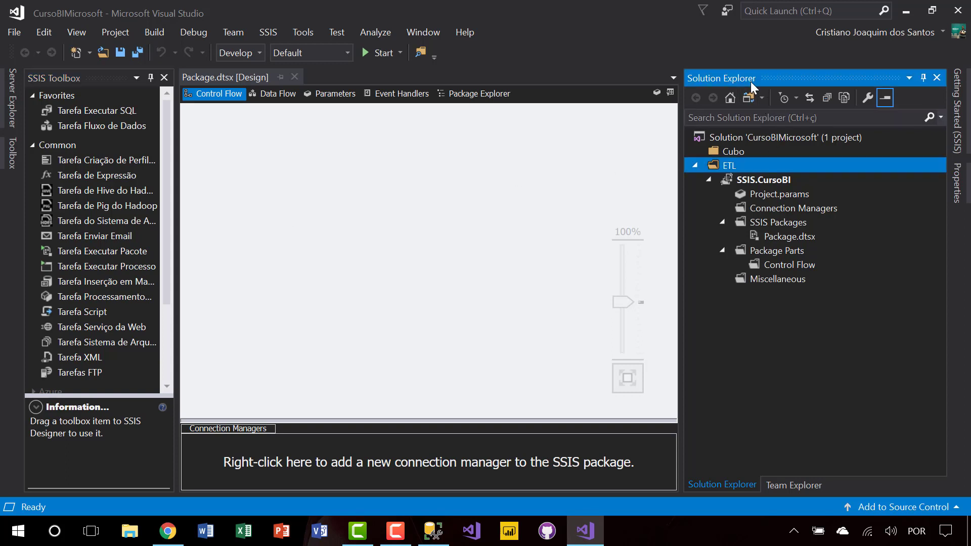
{"action": "left_click", "coordinate": [757, 137]}
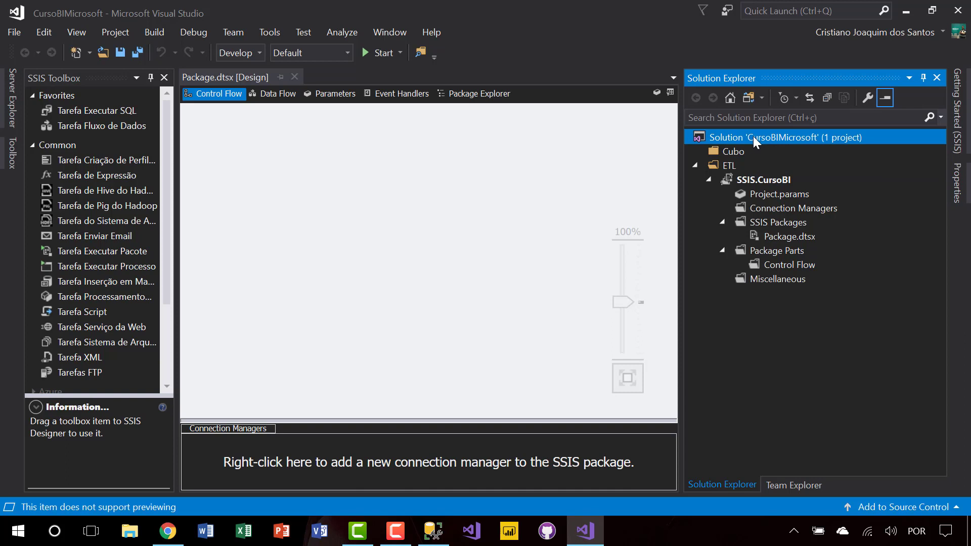
{"action": "left_click", "coordinate": [747, 179]}
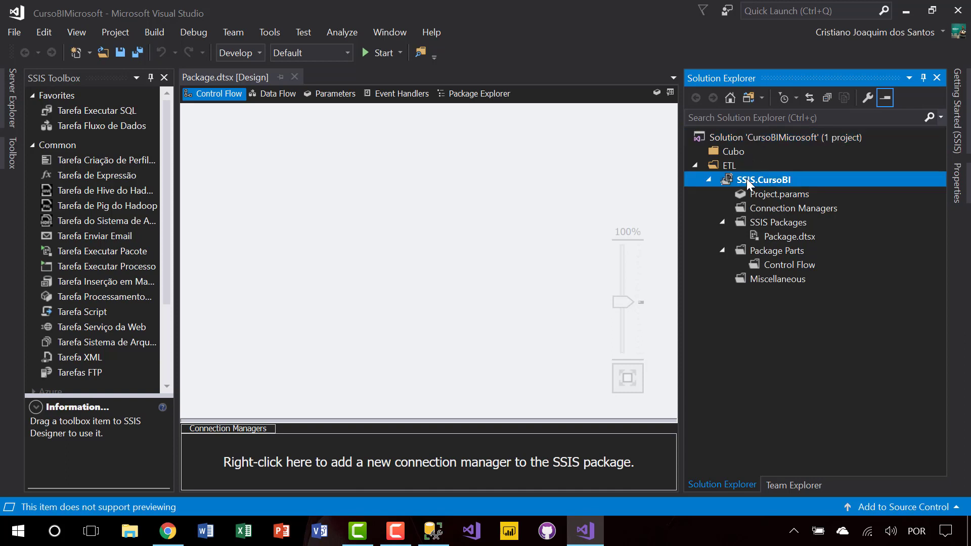
{"action": "left_click", "coordinate": [724, 153]}
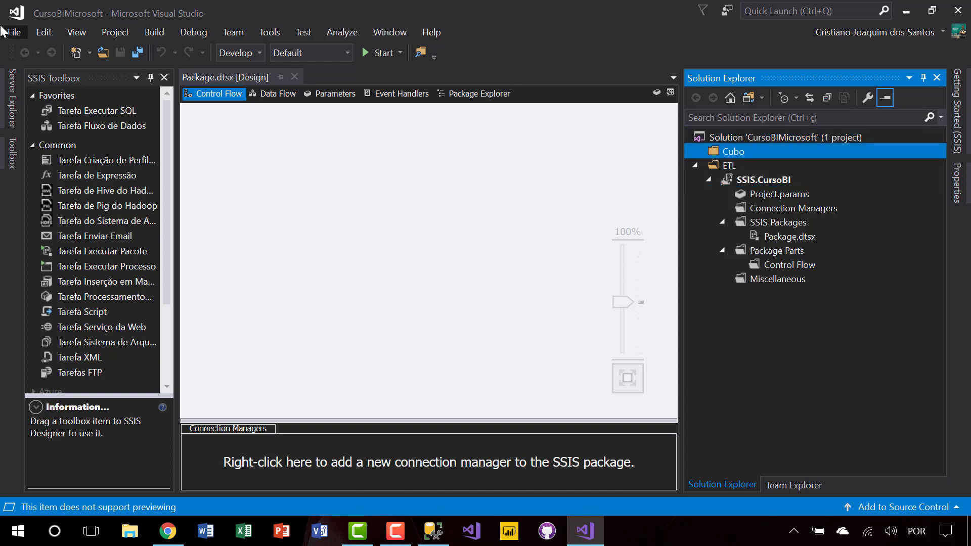
{"action": "left_click", "coordinate": [11, 31]}
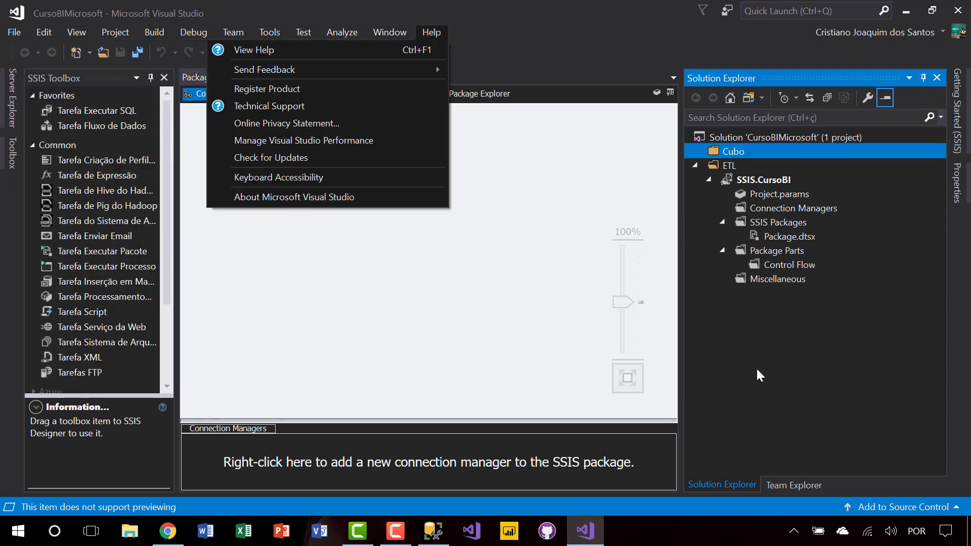
{"action": "left_click", "coordinate": [795, 486]}
{"action": "left_click", "coordinate": [794, 485]}
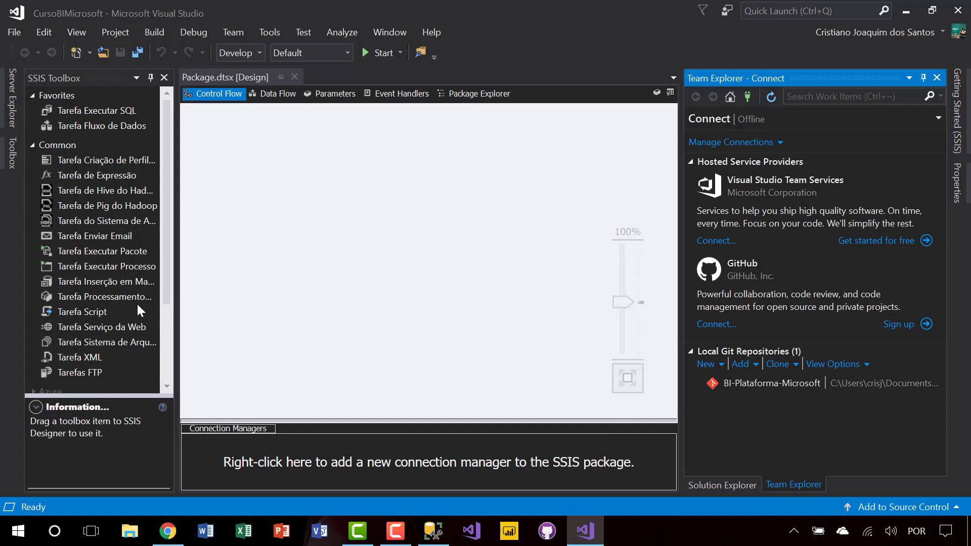
- Auto-hide the SSIS Toolbox and view the contents of the Server Explorer, Toolbox and SSIS Toolbox panes
{"action": "left_click", "coordinate": [54, 185]}
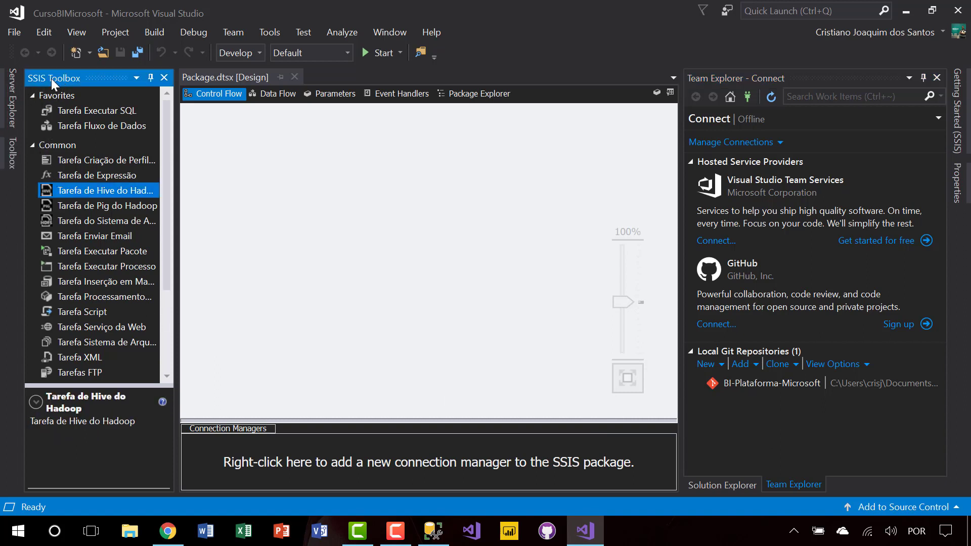
{"action": "left_click", "coordinate": [152, 79]}
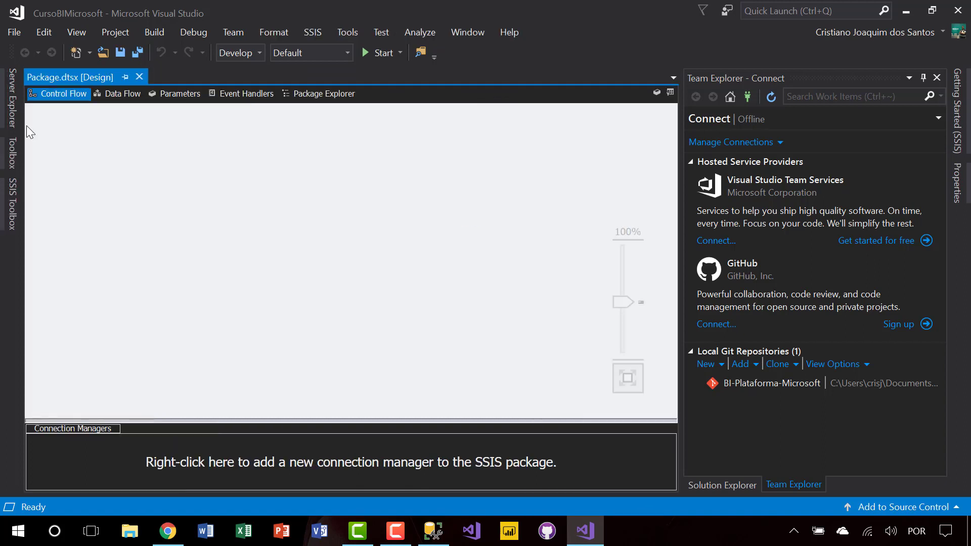
{"action": "left_click", "coordinate": [13, 114]}
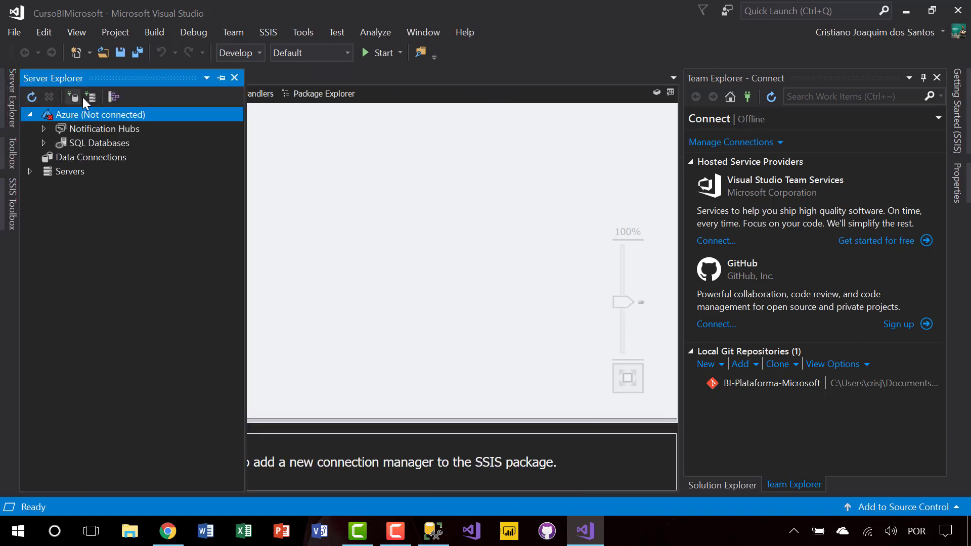
{"action": "left_click", "coordinate": [46, 120]}
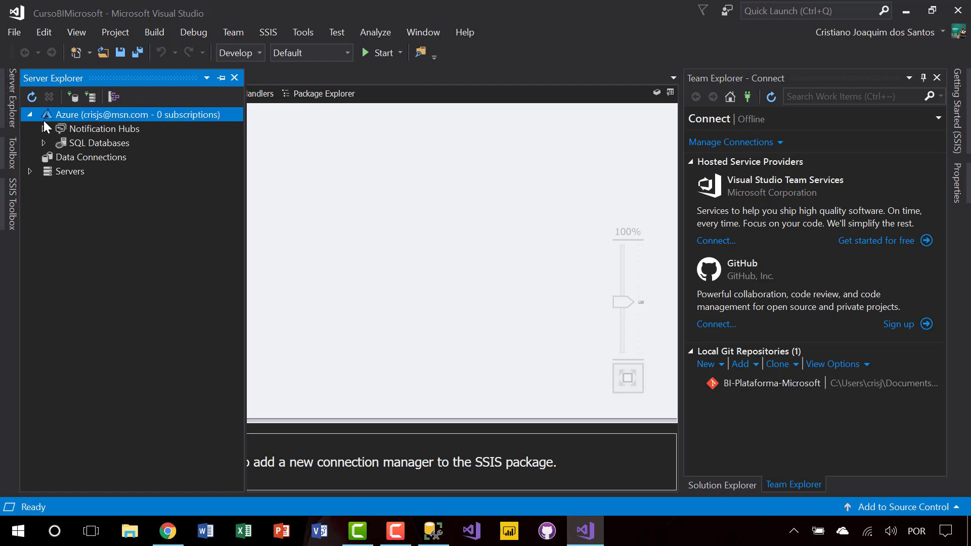
{"action": "left_click", "coordinate": [10, 157]}
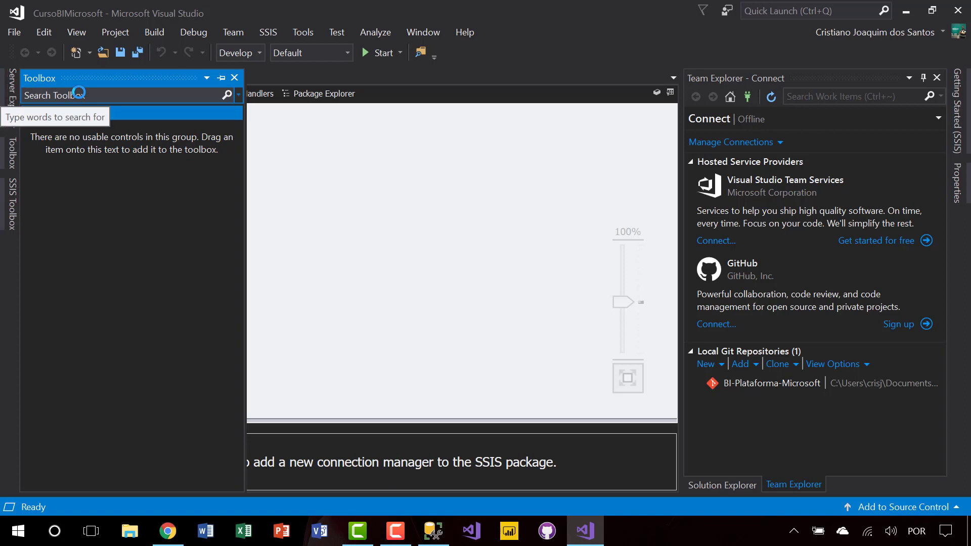
{"action": "left_click", "coordinate": [11, 209]}
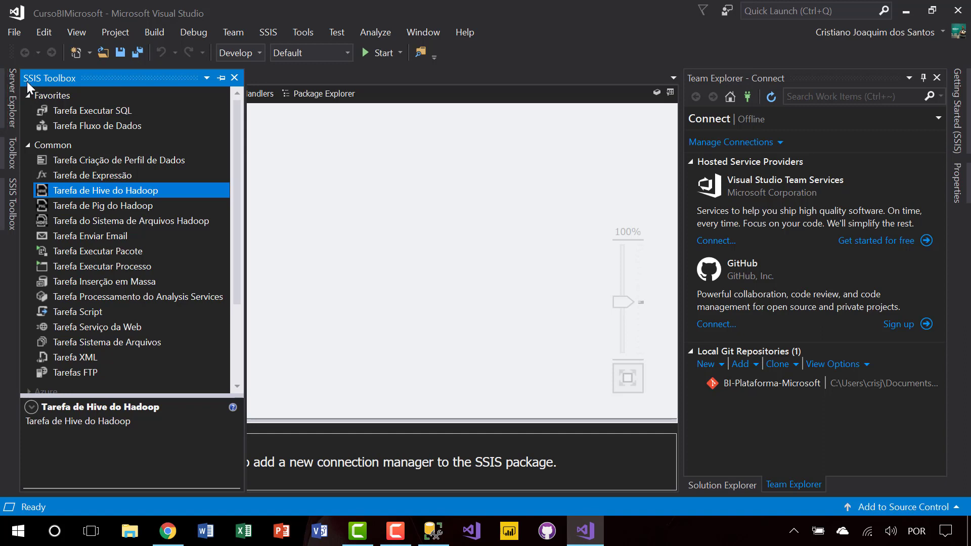
{"action": "left_click", "coordinate": [268, 33]}
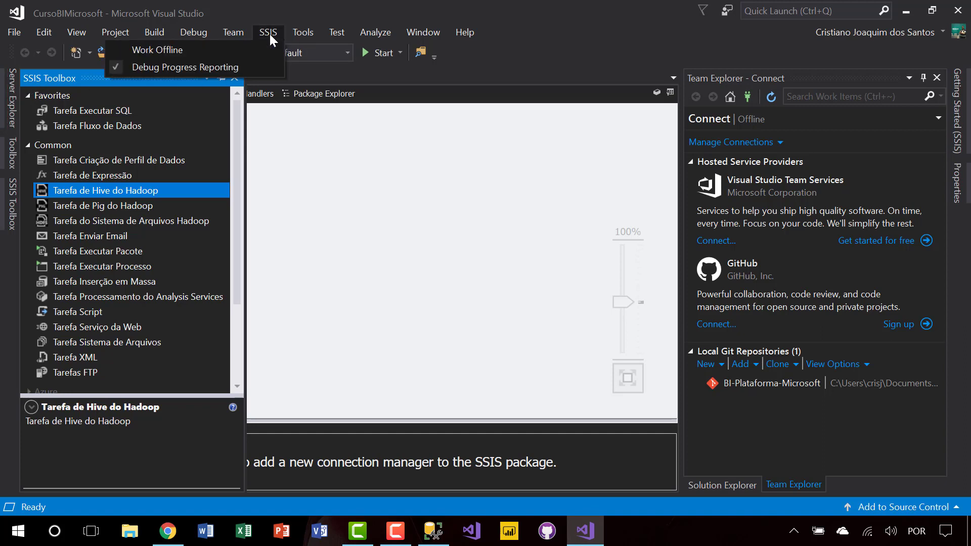
{"action": "mouse_move", "coordinate": [315, 28]}
{"action": "mouse_move", "coordinate": [340, 34]}
{"action": "mouse_move", "coordinate": [304, 34]}
{"action": "left_click", "coordinate": [451, 165]}
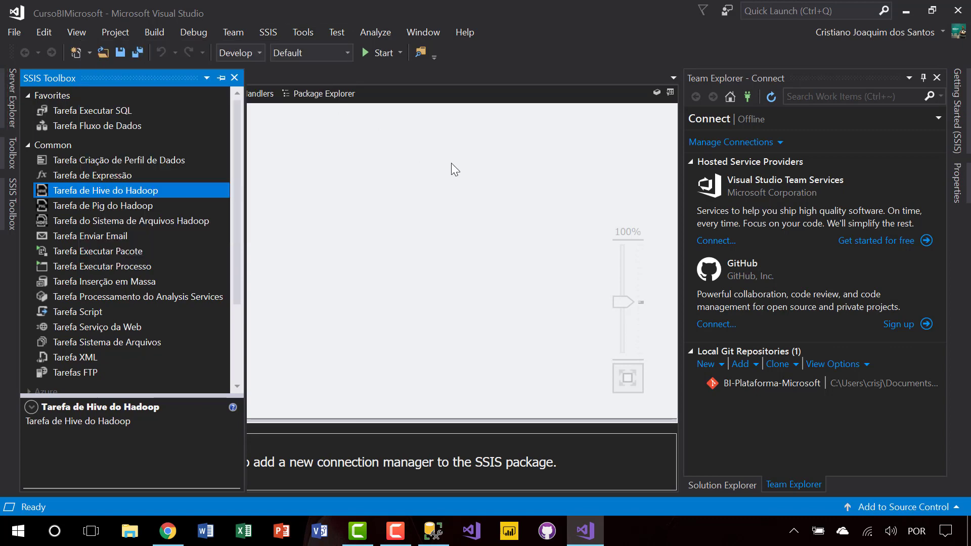
{"action": "left_click", "coordinate": [313, 35]}
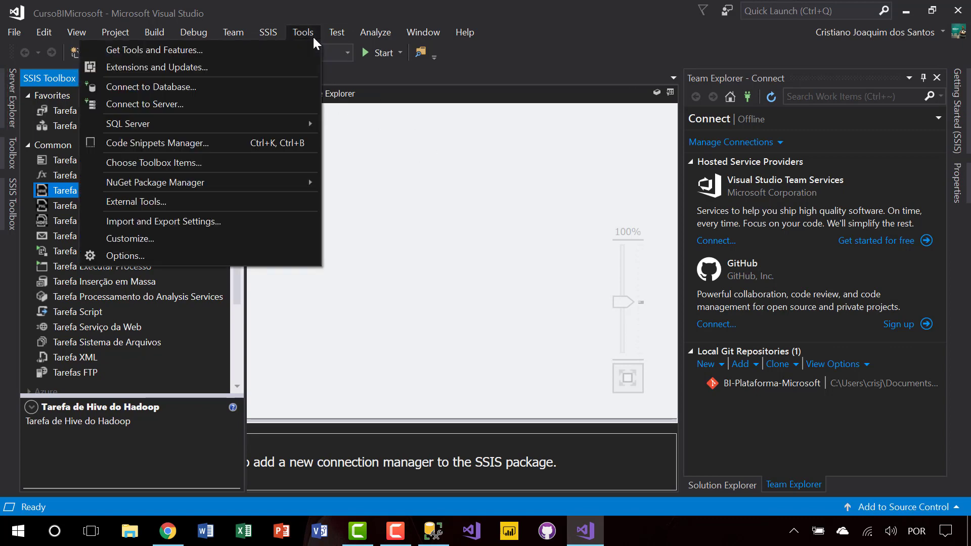
{"action": "left_click", "coordinate": [456, 311]}
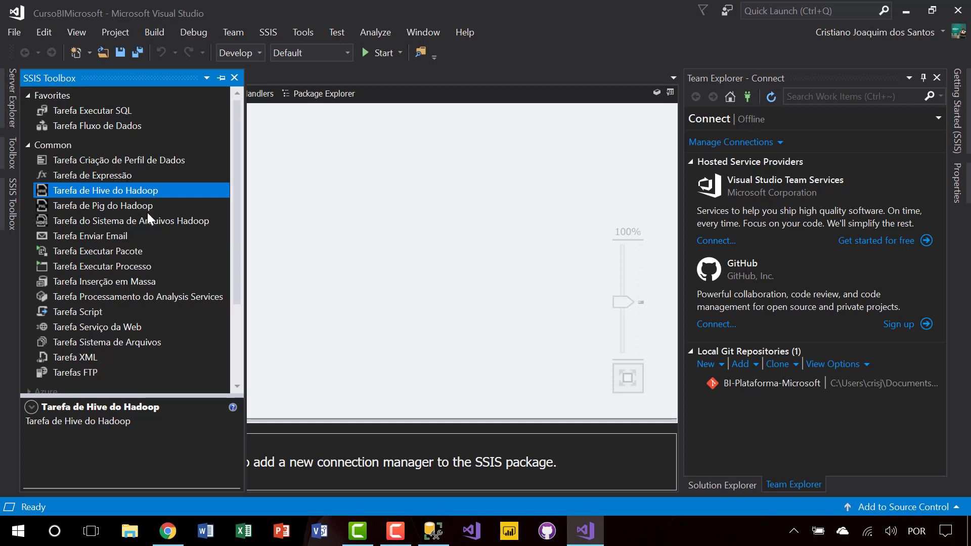
- Auto-hide the Solution Explorer and Team Explorer group, pin the SSIS Toolbox open, and activate the Package.dtsx design
{"action": "scroll", "coordinate": [156, 226], "scroll_direction": "down", "scroll_amount": 3}
{"action": "scroll", "coordinate": [155, 226], "scroll_direction": "up", "scroll_amount": 3}
{"action": "left_click", "coordinate": [925, 78]}
{"action": "left_click", "coordinate": [224, 78]}
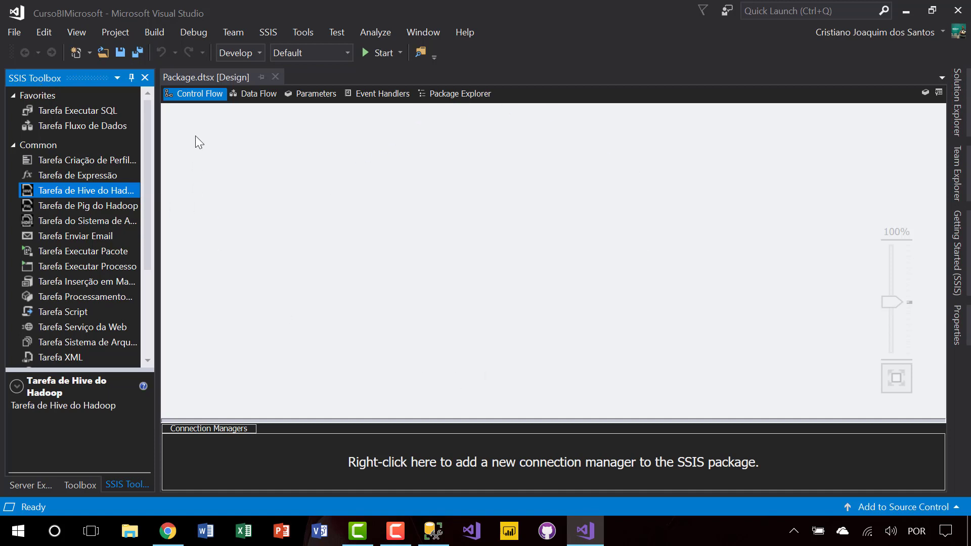
{"action": "left_click", "coordinate": [219, 77]}
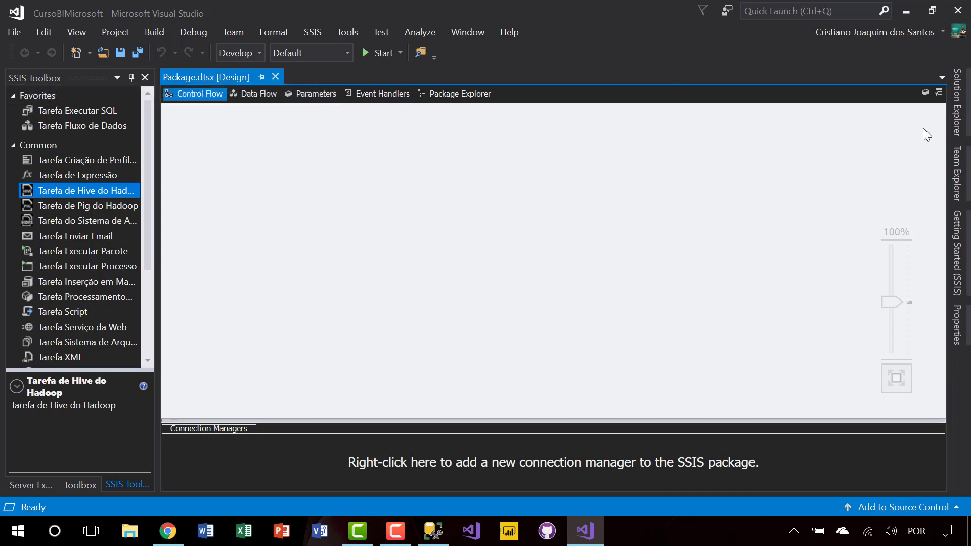
- Open Project.params of the SSIS.CursoBI project from Solution Explorer
{"action": "left_click", "coordinate": [957, 111]}
{"action": "left_click", "coordinate": [802, 178]}
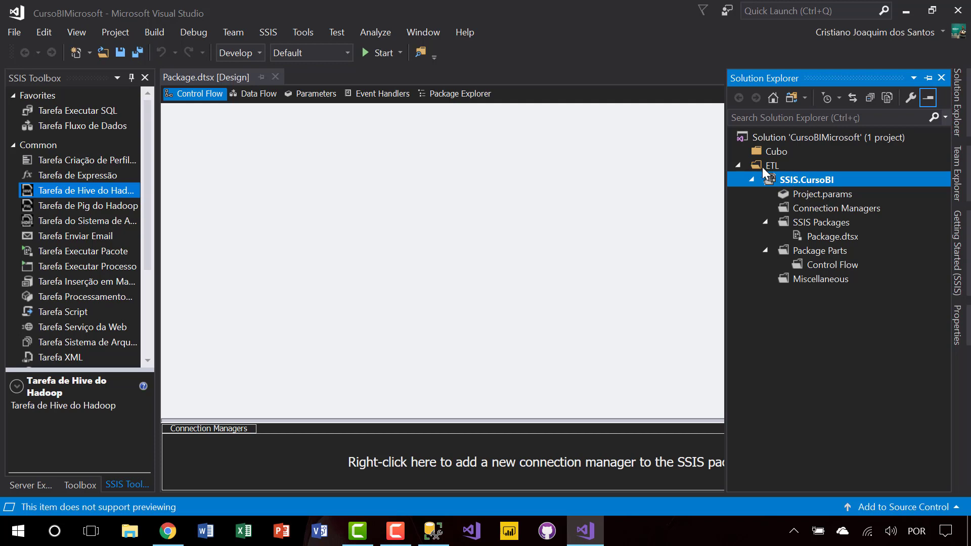
{"action": "left_click", "coordinate": [817, 195]}
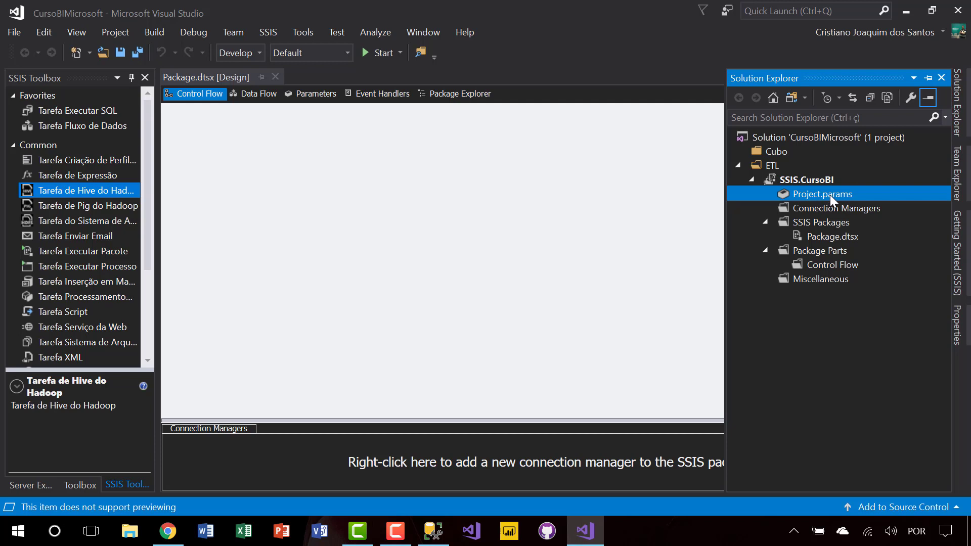
{"action": "right_click", "coordinate": [830, 196]}
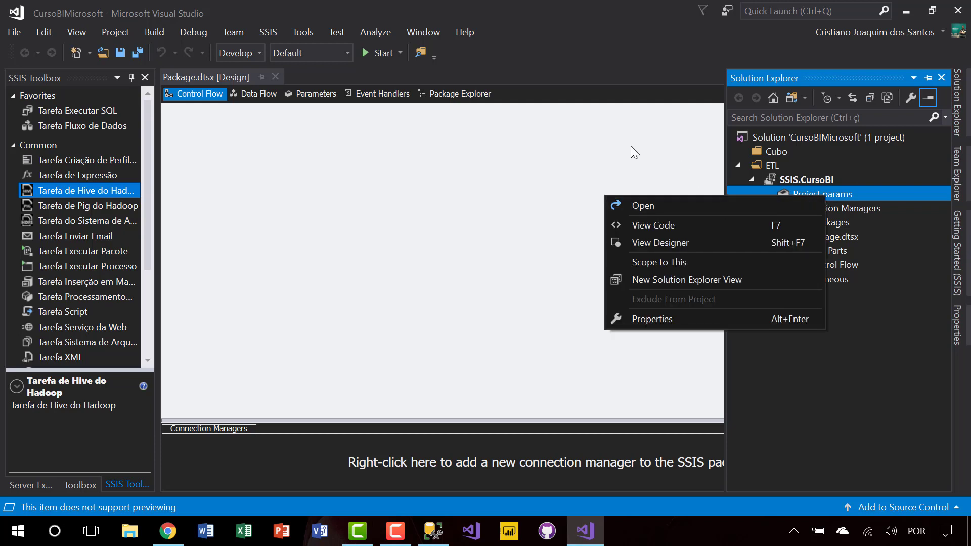
{"action": "key", "text": "Escape"}
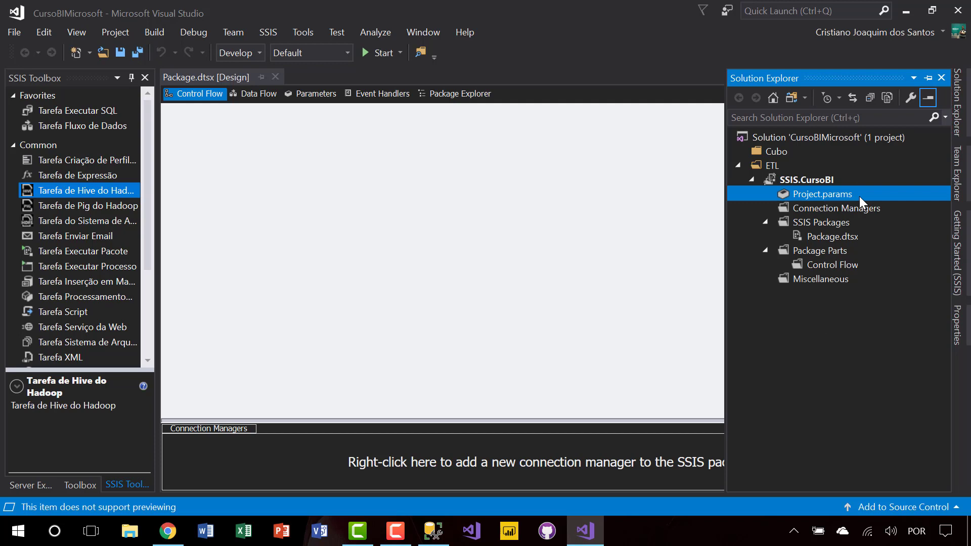
{"action": "right_click", "coordinate": [824, 196]}
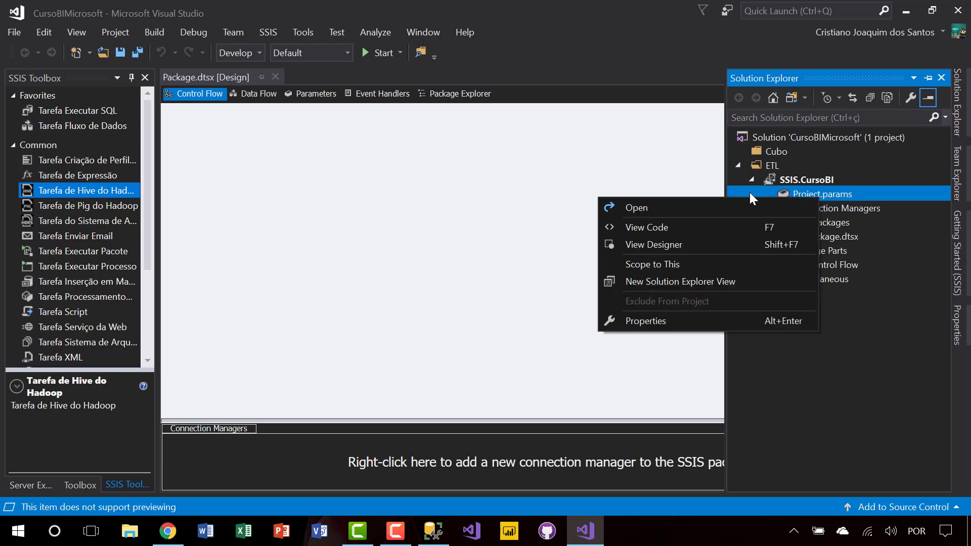
{"action": "left_click", "coordinate": [638, 208]}
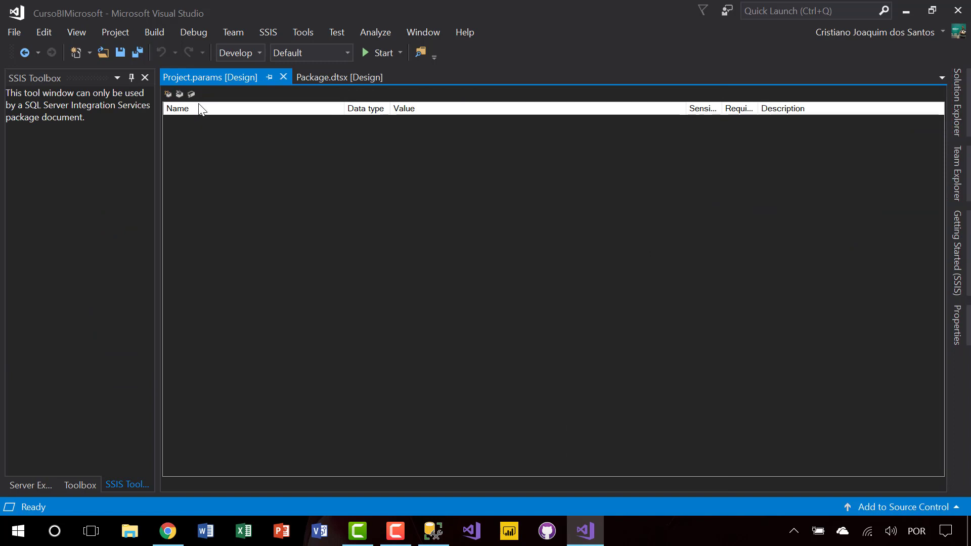
- Add a project parameter named DataInicio
{"action": "left_click", "coordinate": [169, 94]}
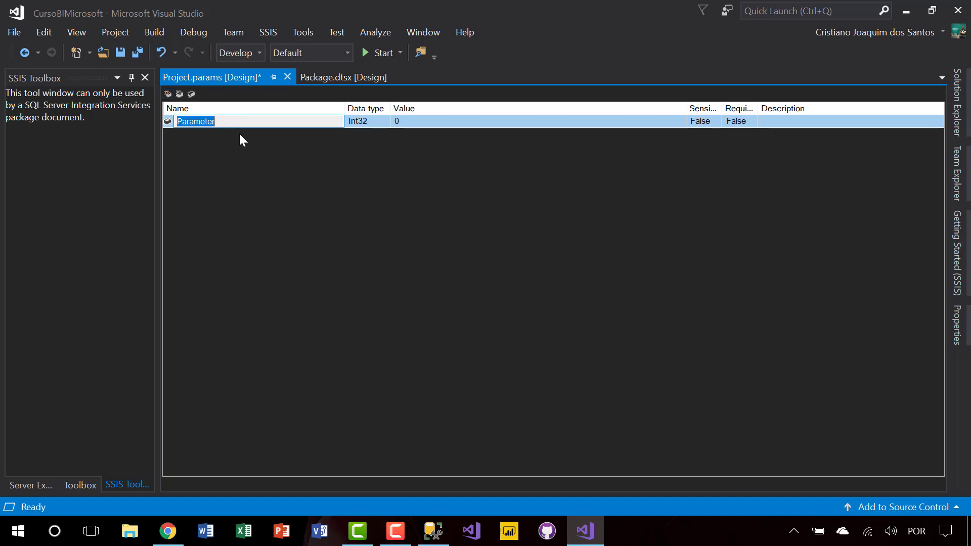
{"action": "type", "text": "dtal"}
{"action": "key", "text": "BackSpace"}
{"action": "key", "text": "BackSpace"}
{"action": "key", "text": "BackSpace"}
{"action": "key", "text": "BackSpace"}
{"action": "type", "text": "at"}
{"action": "key", "text": "BackSpace"}
{"action": "key", "text": "BackSpace"}
{"action": "key", "text": "BackSpace"}
{"action": "type", "text": "Datalnicio"}
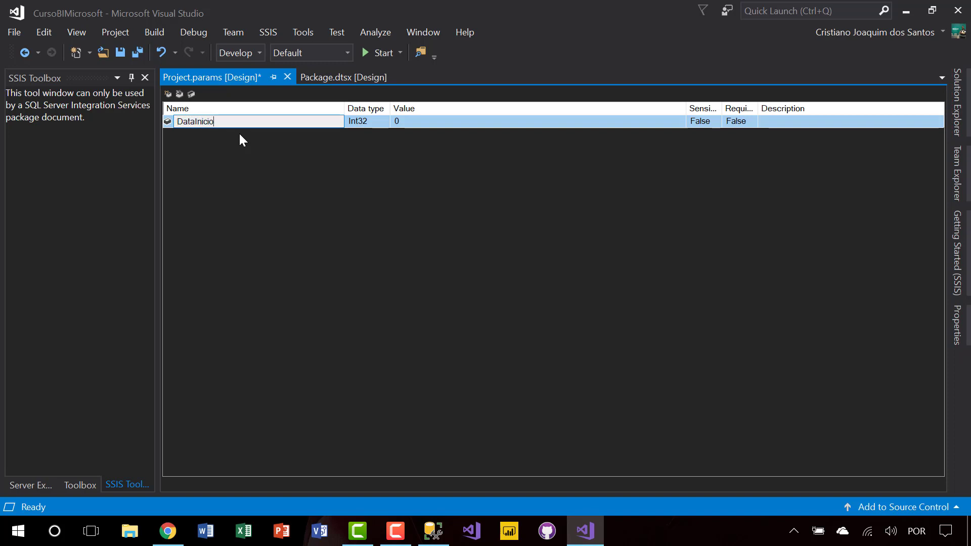
{"action": "key", "text": "Return"}
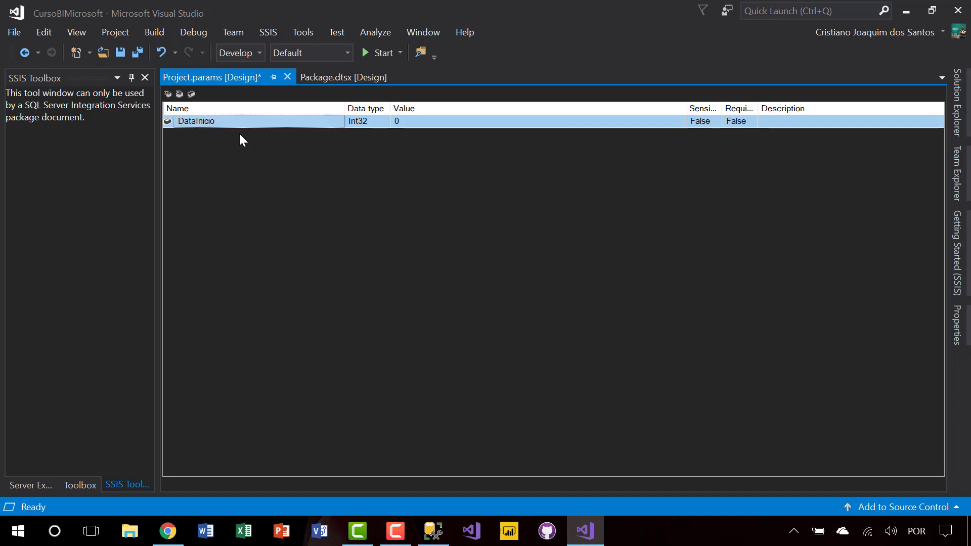
- Set the DataInicio parameter's data type to DateTime and open its value for editing
{"action": "left_click", "coordinate": [379, 122]}
{"action": "left_click", "coordinate": [383, 122]}
{"action": "scroll", "coordinate": [365, 207], "scroll_direction": "up", "scroll_amount": 2}
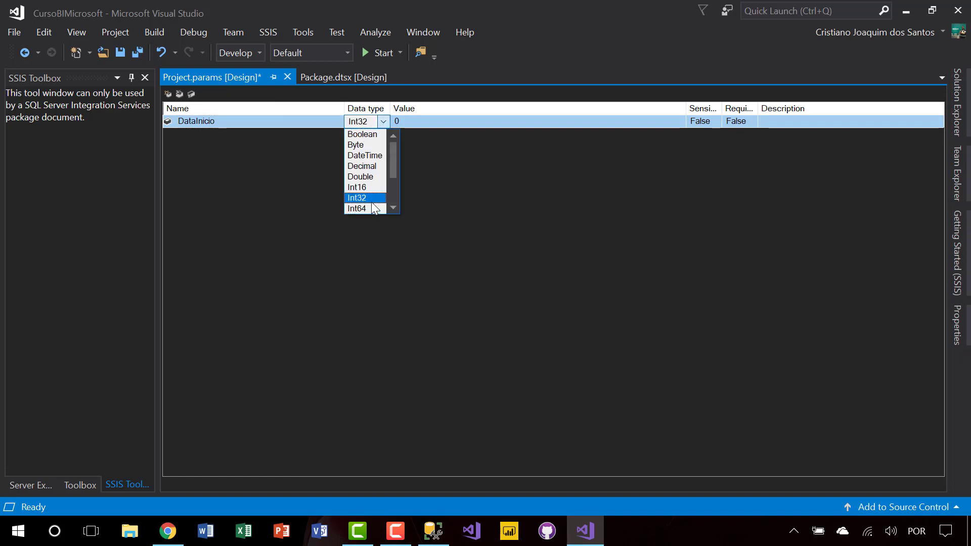
{"action": "left_click", "coordinate": [364, 156]}
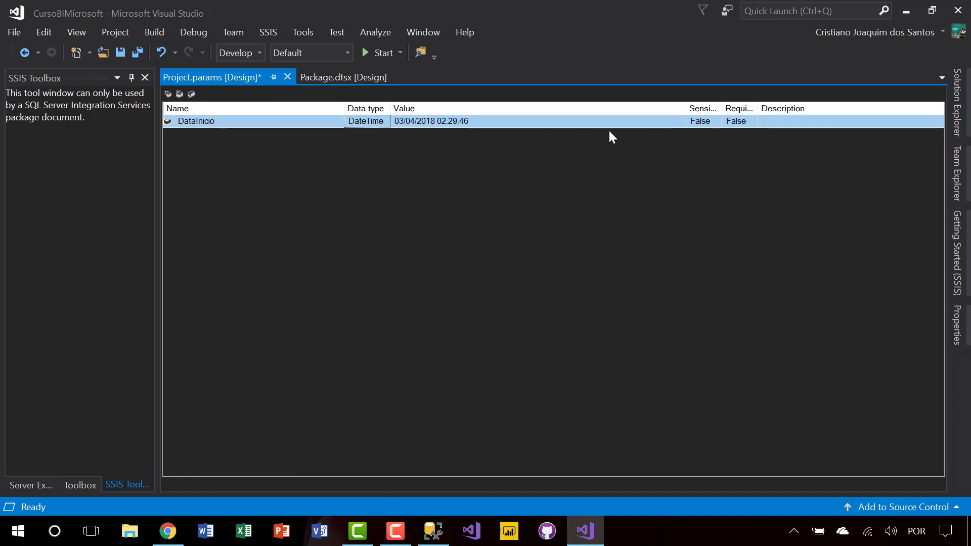
{"action": "left_click", "coordinate": [655, 121]}
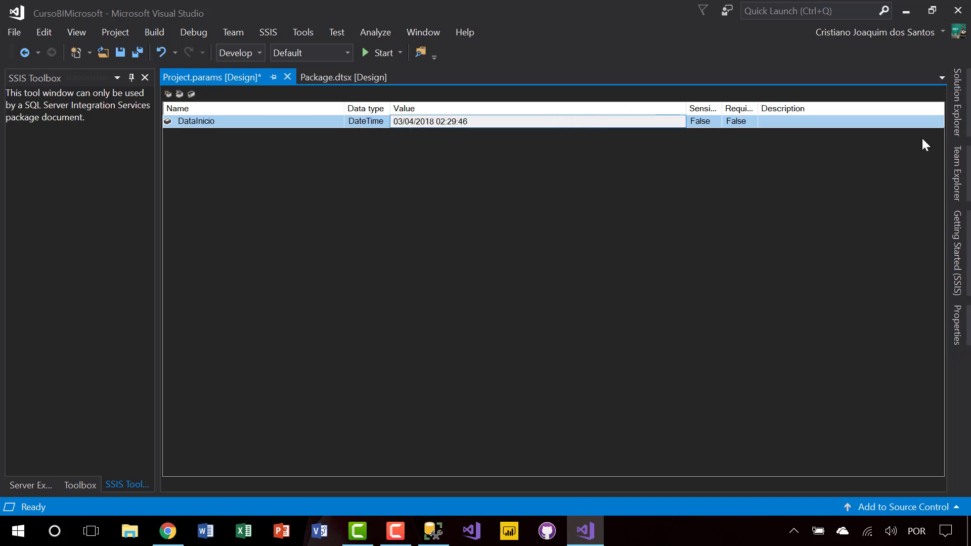
- Save Project.params with the DataInicio parameter
{"action": "left_click", "coordinate": [957, 116]}
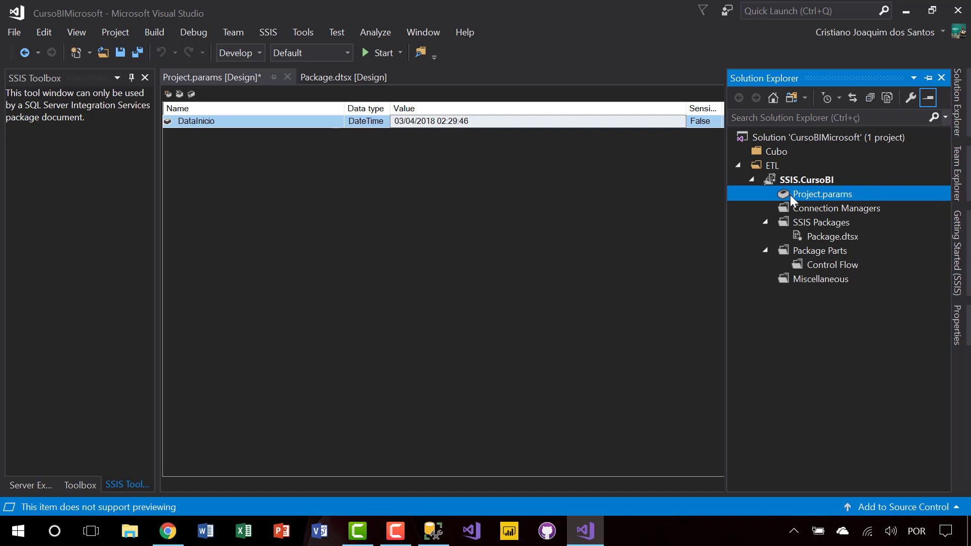
{"action": "left_click", "coordinate": [612, 204]}
{"action": "key", "text": "ctrl+s"}
- Examine the options offered for the Connection Managers folder of the SSIS.CursoBI project
{"action": "left_click", "coordinate": [959, 124]}
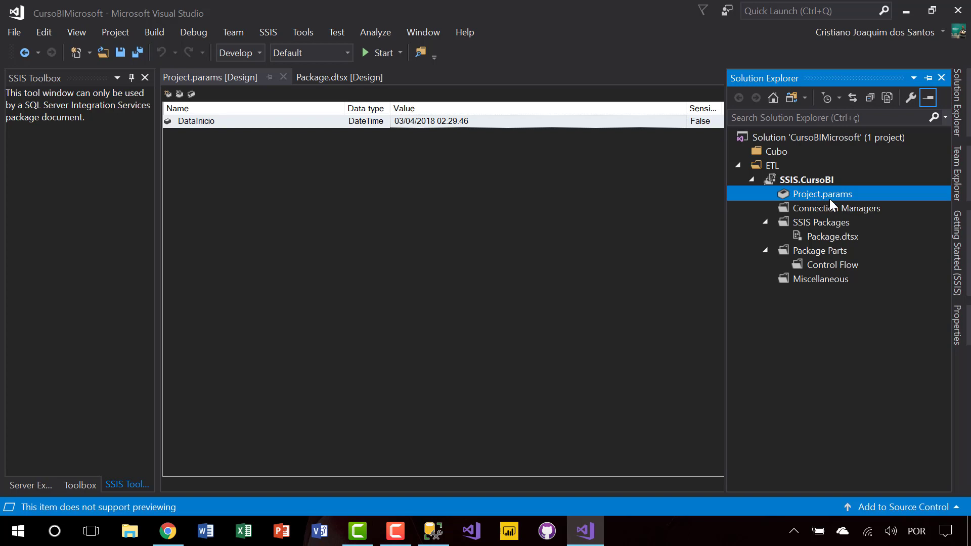
{"action": "left_click", "coordinate": [829, 212]}
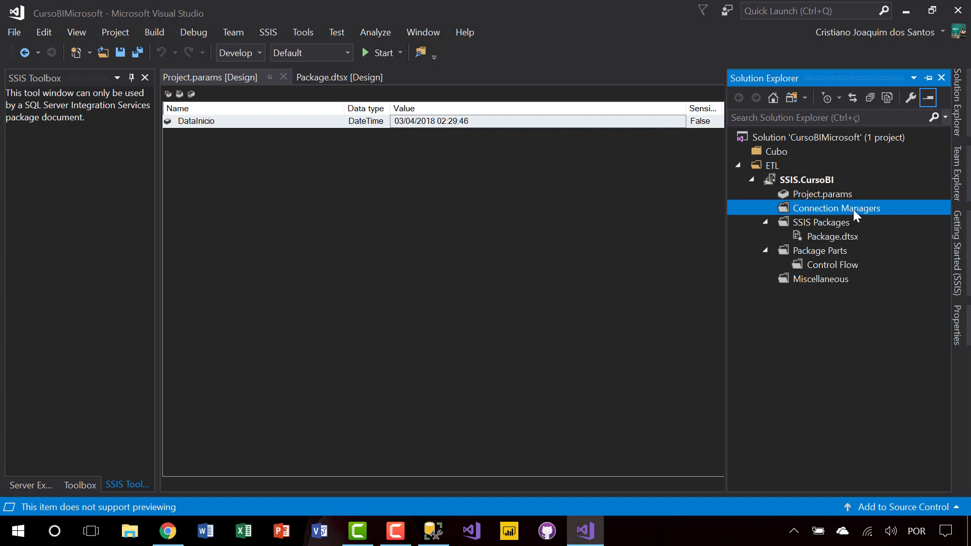
{"action": "right_click", "coordinate": [854, 208]}
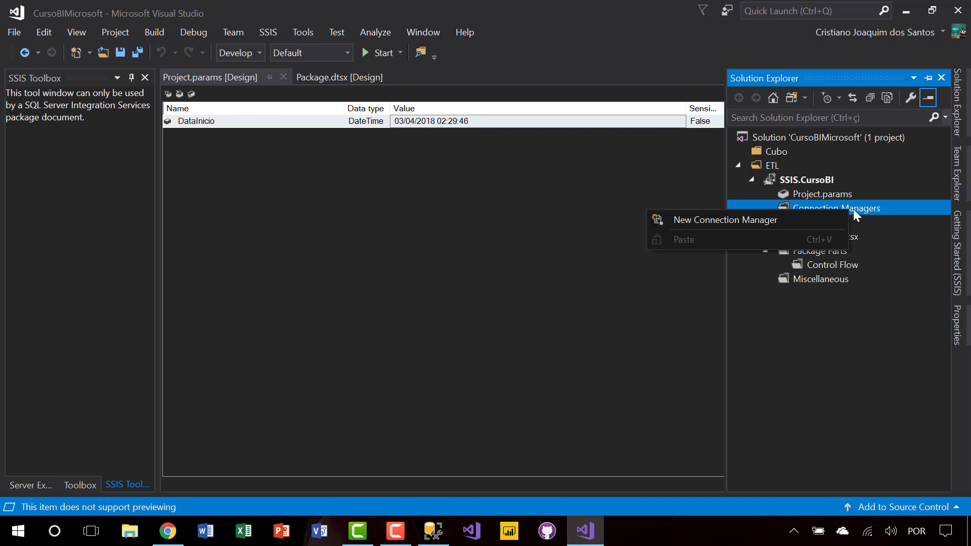
{"action": "left_click", "coordinate": [883, 208]}
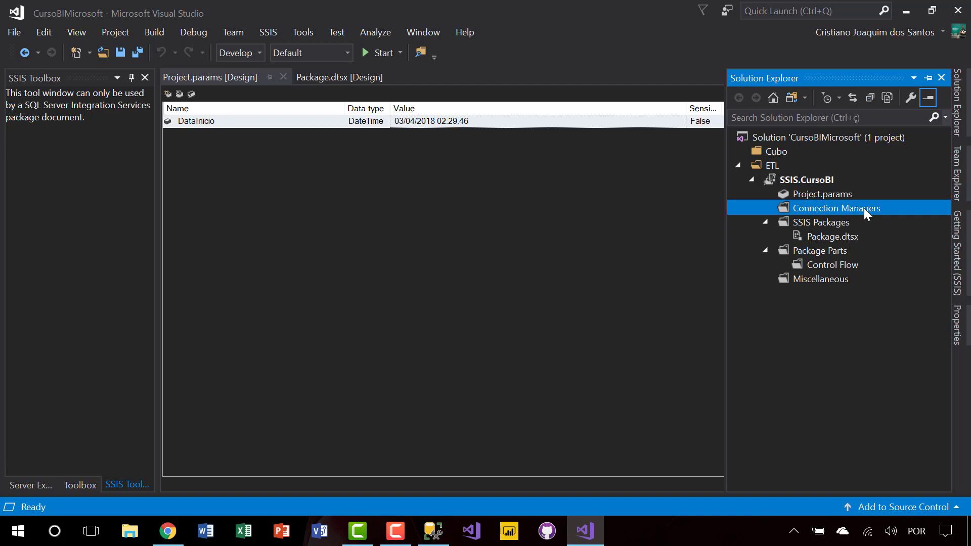
- Collapse and re-expand the SSIS Packages folder, select its Package.dtsx, and close the Project.params design
{"action": "left_click", "coordinate": [774, 220]}
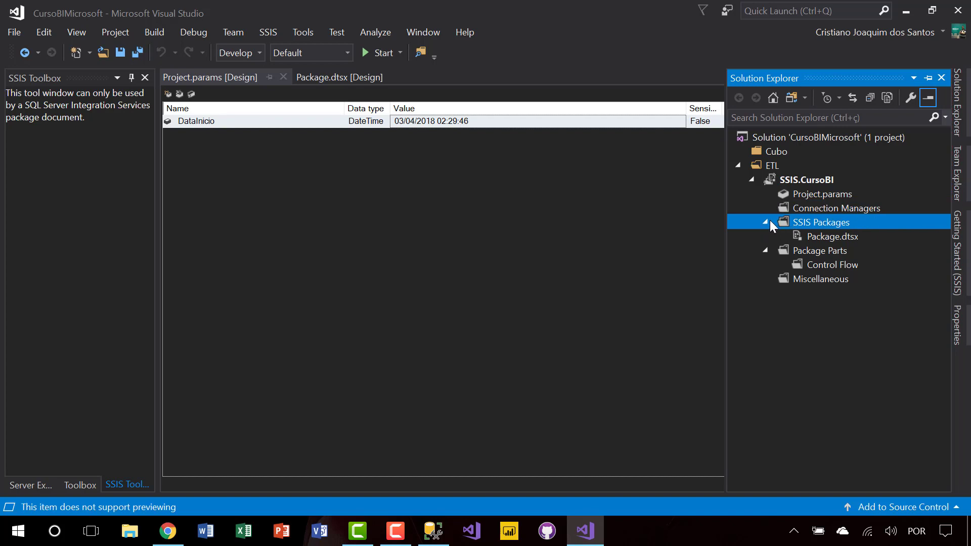
{"action": "left_click", "coordinate": [765, 222]}
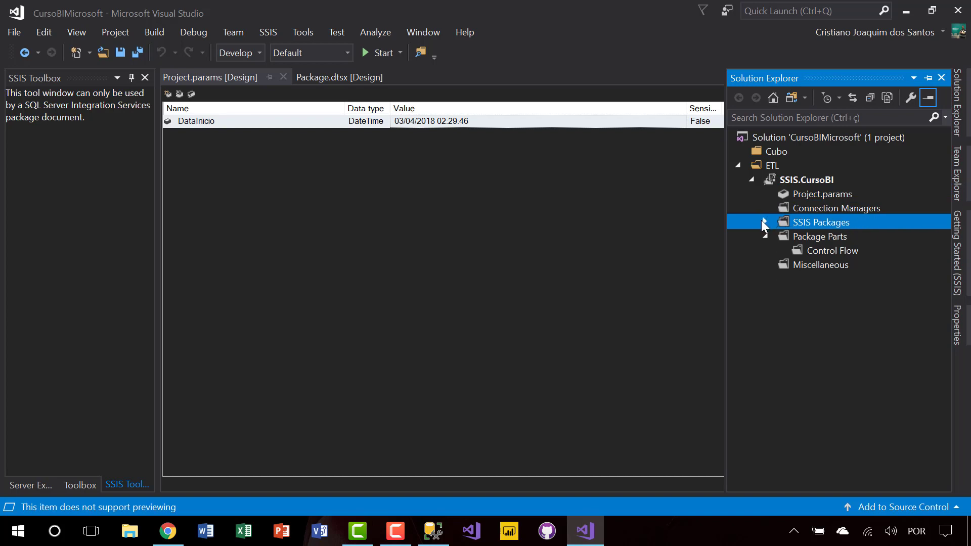
{"action": "left_click", "coordinate": [765, 222]}
{"action": "left_click", "coordinate": [825, 238]}
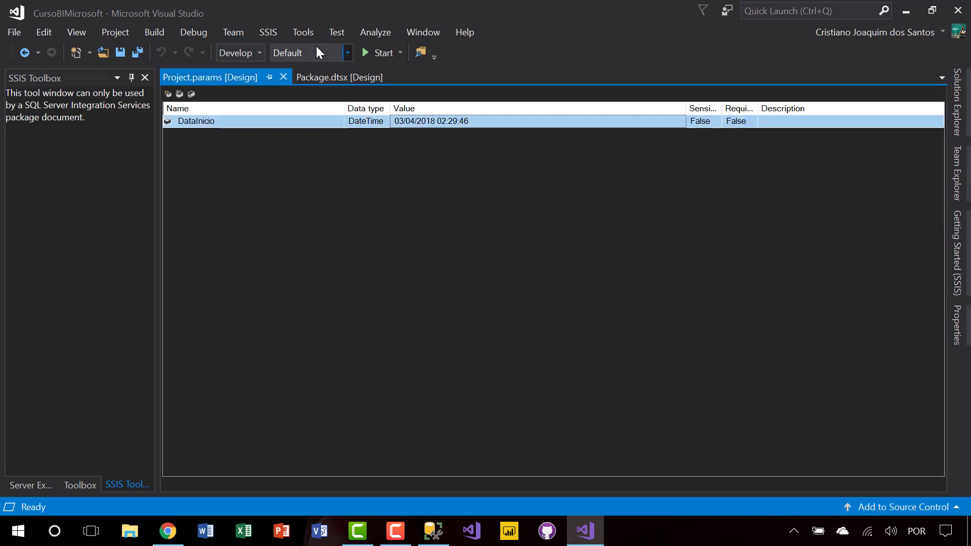
{"action": "left_click", "coordinate": [283, 77]}
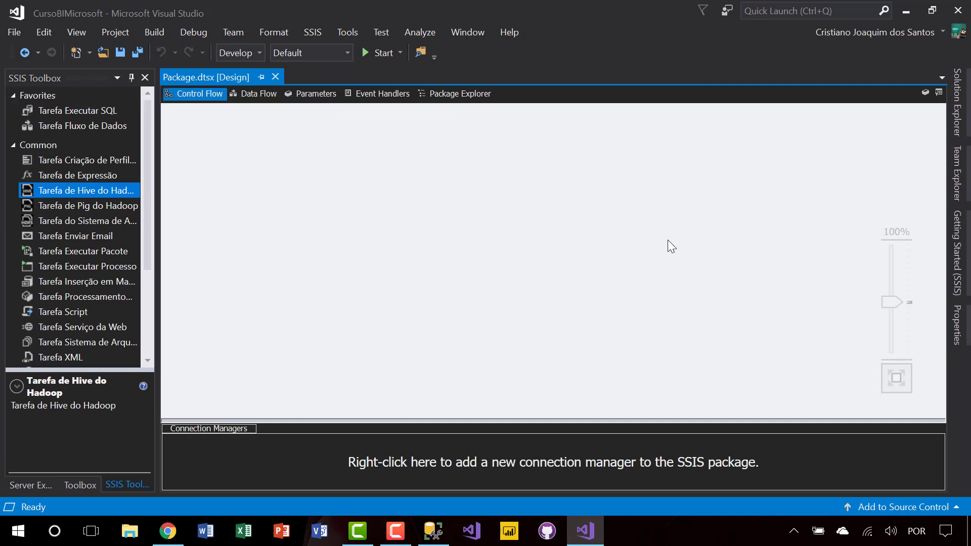
- Examine the options offered for the Control Flow folder under Package Parts in Solution Explorer
{"action": "left_click", "coordinate": [958, 122]}
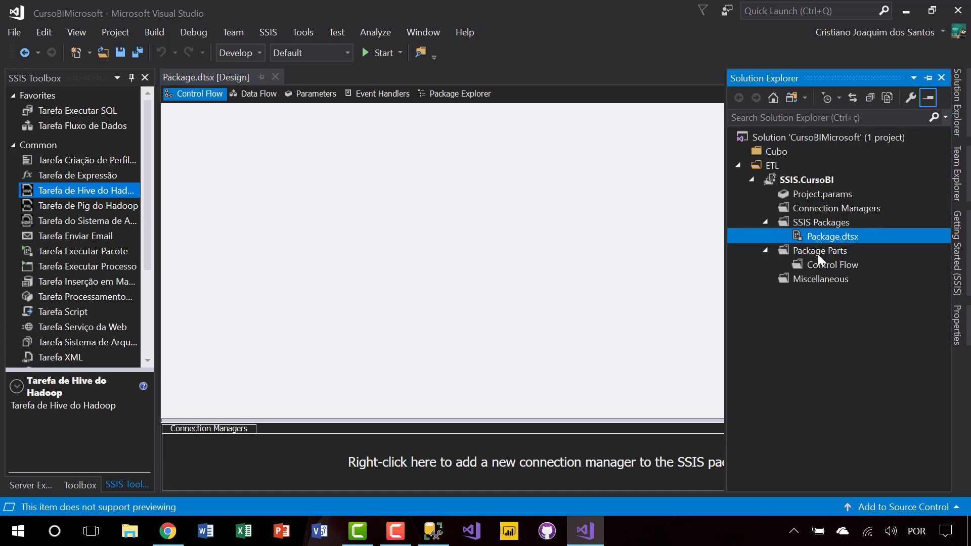
{"action": "left_click", "coordinate": [834, 264]}
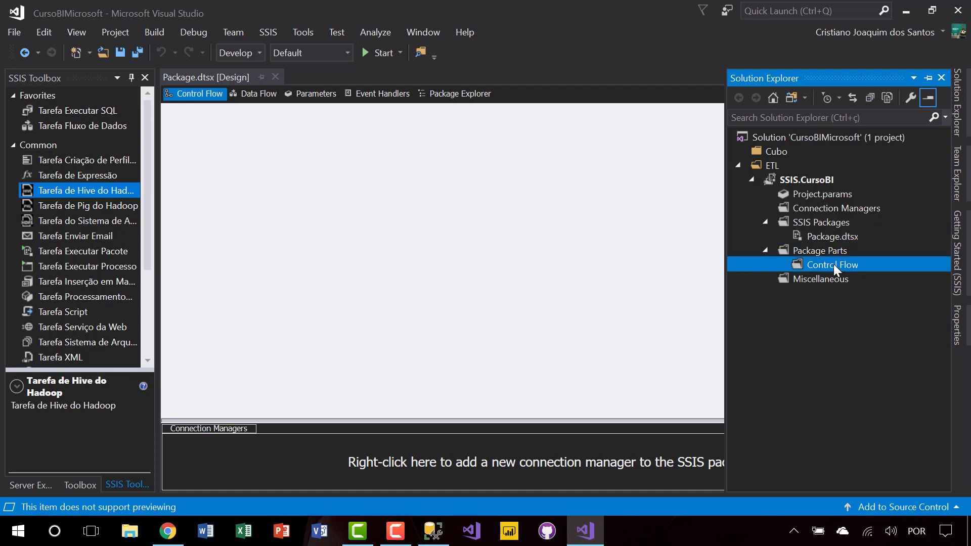
{"action": "right_click", "coordinate": [834, 264]}
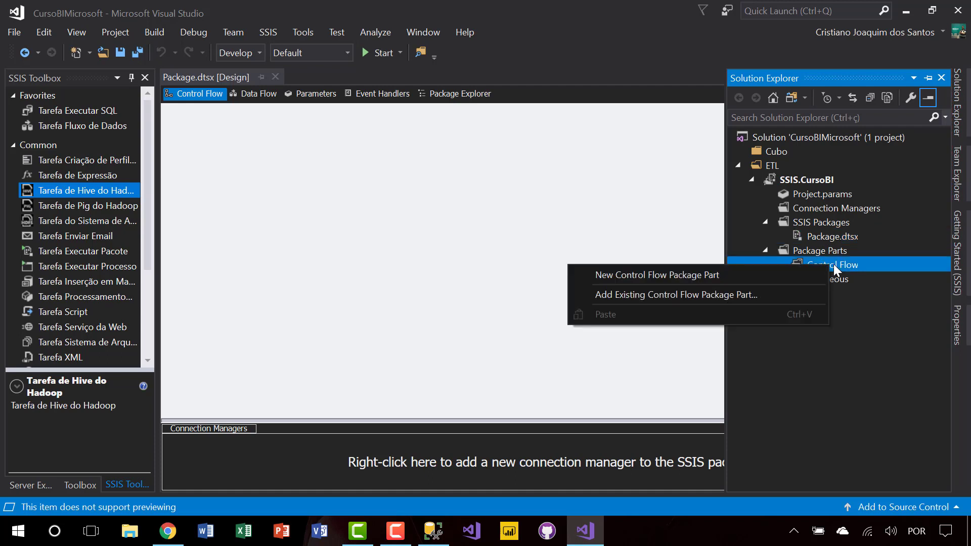
{"action": "left_click", "coordinate": [885, 296]}
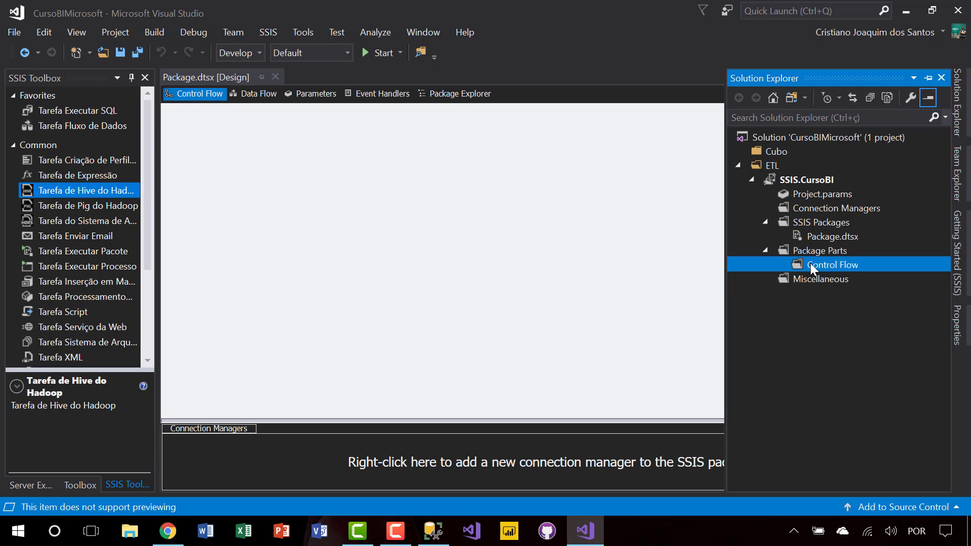
- Look over Package.dtsx and the Package Parts and Miscellaneous folders in the project tree
{"action": "left_click", "coordinate": [833, 236]}
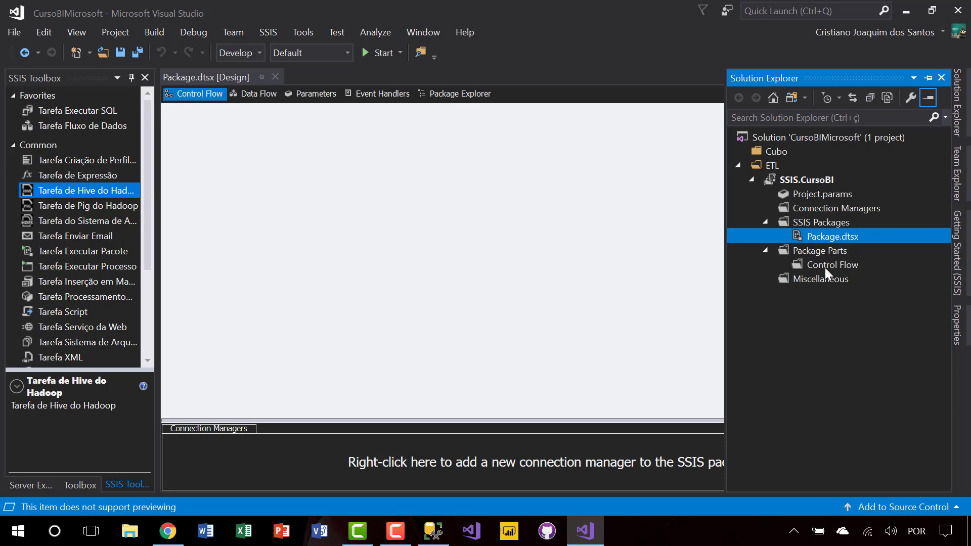
{"action": "left_click", "coordinate": [811, 252]}
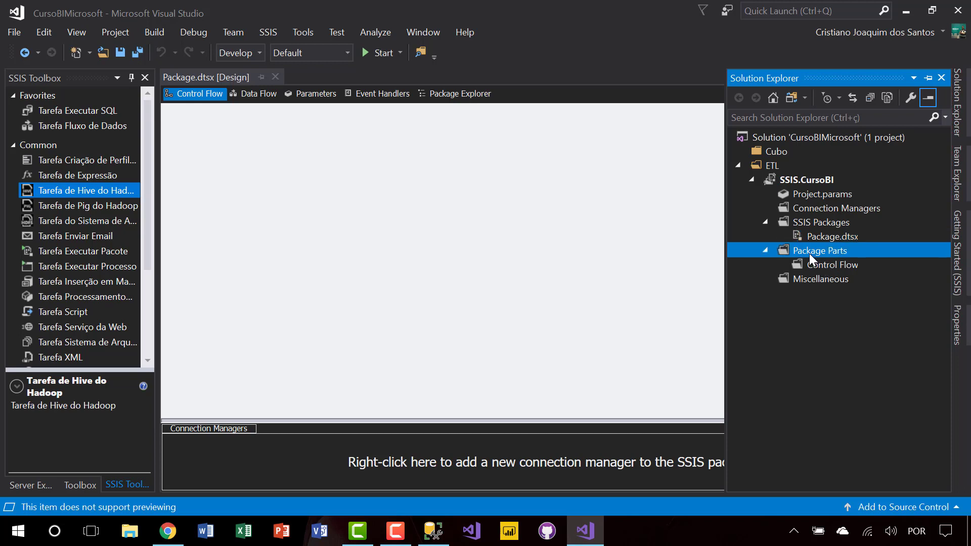
{"action": "left_click", "coordinate": [765, 250]}
{"action": "left_click", "coordinate": [766, 251]}
{"action": "left_click", "coordinate": [815, 281]}
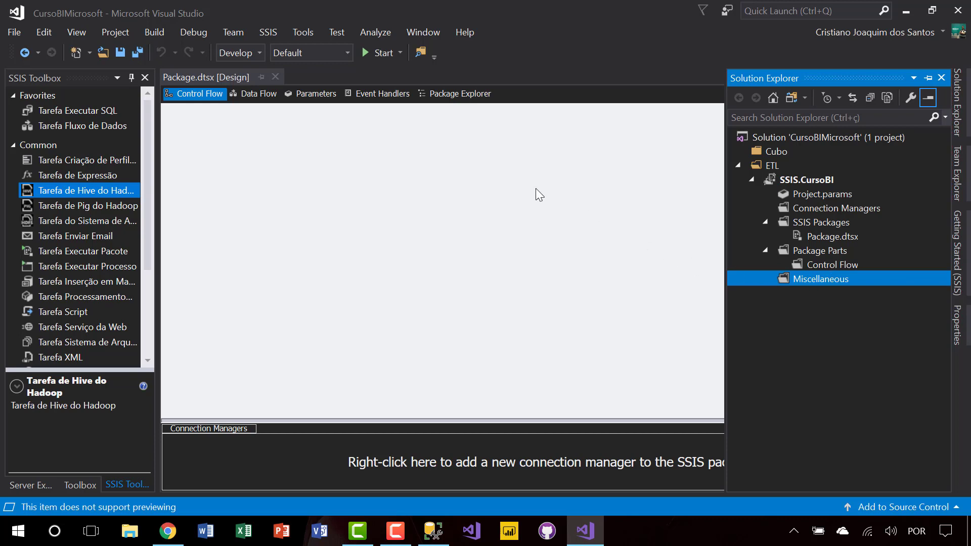
- Rename the Package.dtsx package to DimLoja and return to its control flow design
{"action": "left_click", "coordinate": [833, 245]}
{"action": "left_click", "coordinate": [827, 235]}
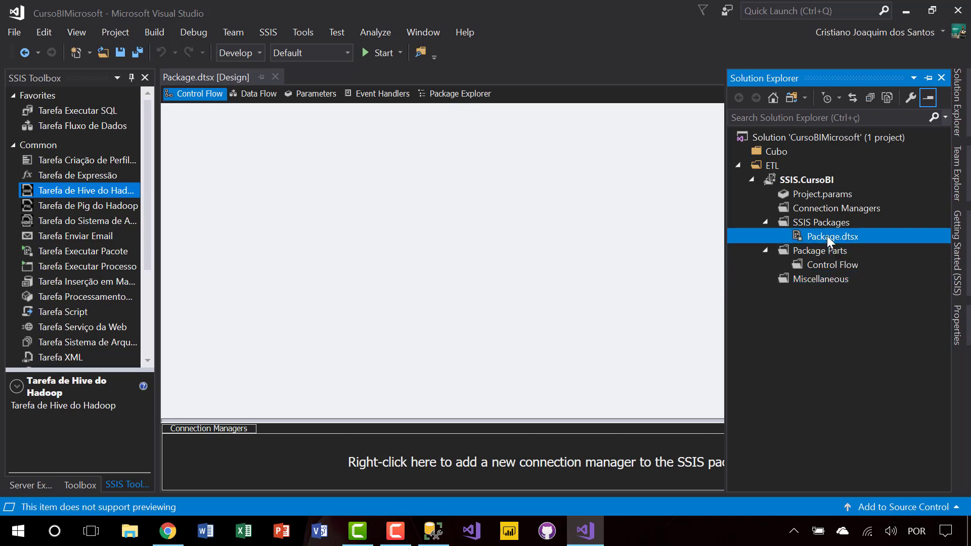
{"action": "right_click", "coordinate": [827, 236]}
{"action": "left_click", "coordinate": [669, 480]}
{"action": "type", "text": "DimLoja"}
{"action": "key", "text": "Return"}
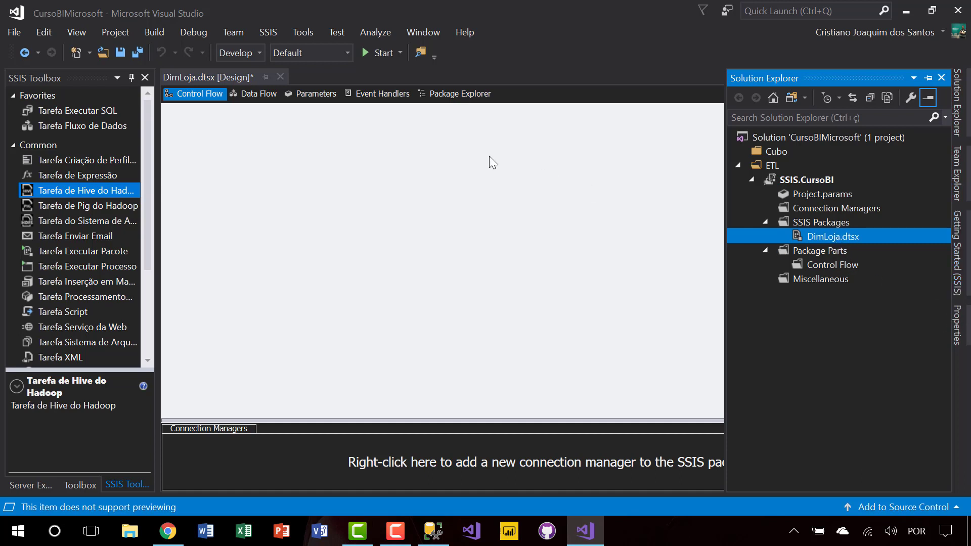
{"action": "left_click", "coordinate": [454, 226]}
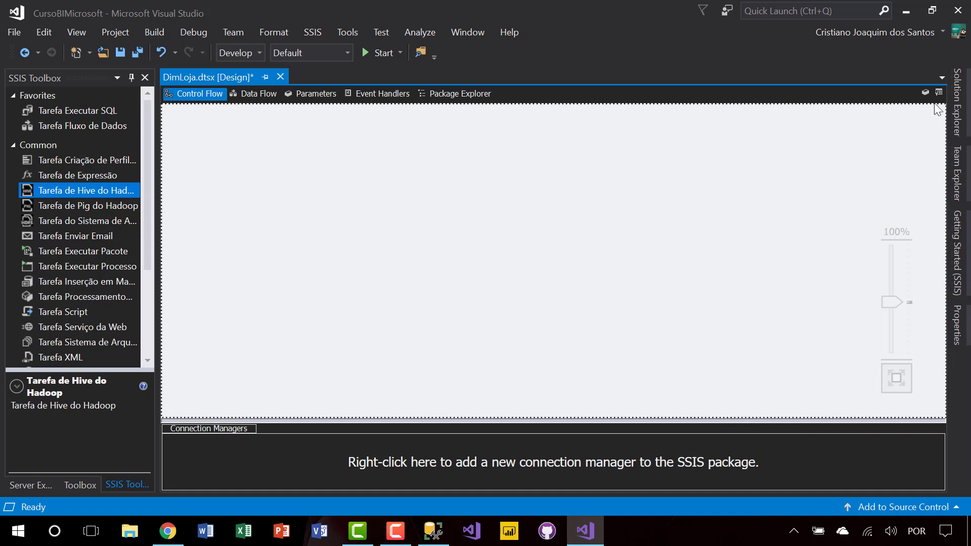
- Check DimLoja.dtsx in Solution Explorer and save the package
{"action": "left_click", "coordinate": [956, 104]}
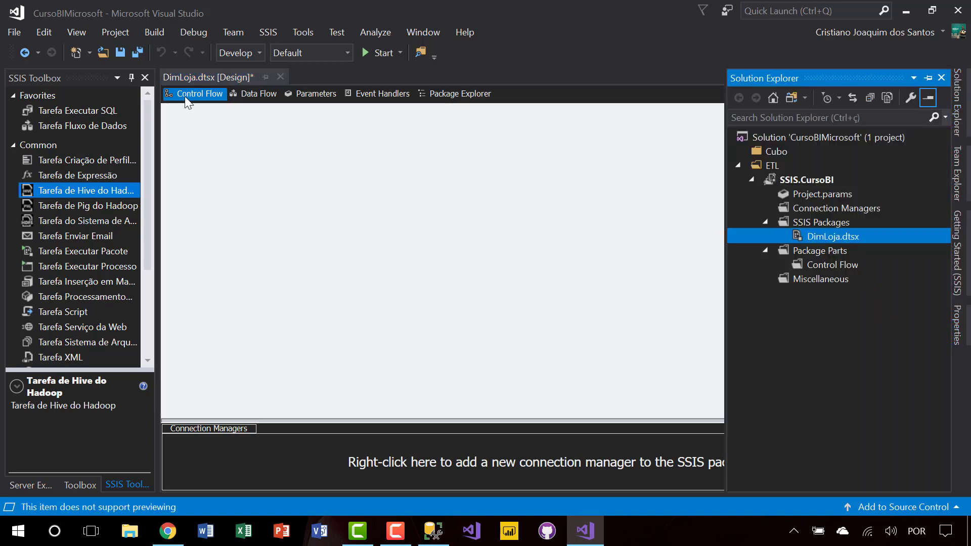
{"action": "left_click", "coordinate": [189, 75]}
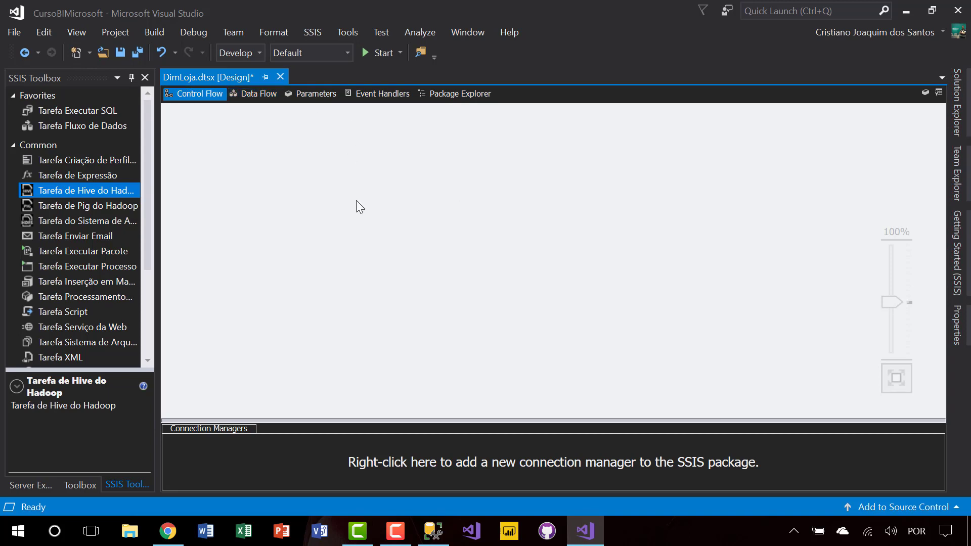
{"action": "key", "text": "ctrl+s"}
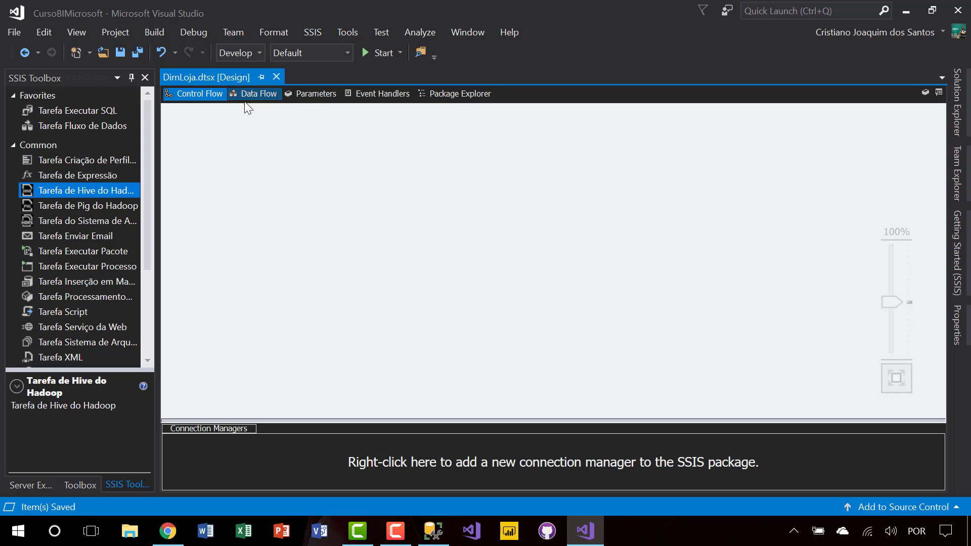
- Close the DimLoja.dtsx design and reopen it from Solution Explorer
{"action": "left_click", "coordinate": [279, 77]}
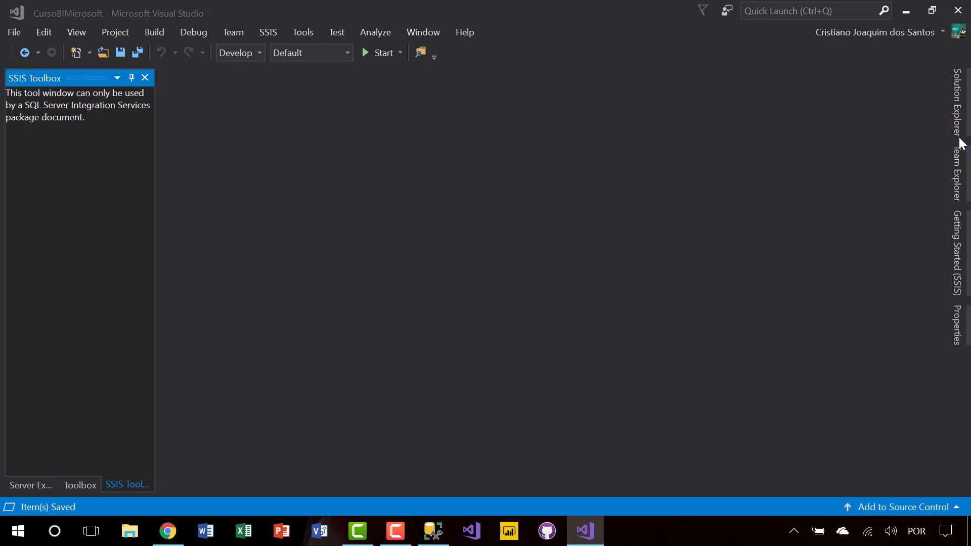
{"action": "left_click", "coordinate": [957, 121]}
{"action": "double_click", "coordinate": [832, 235]}
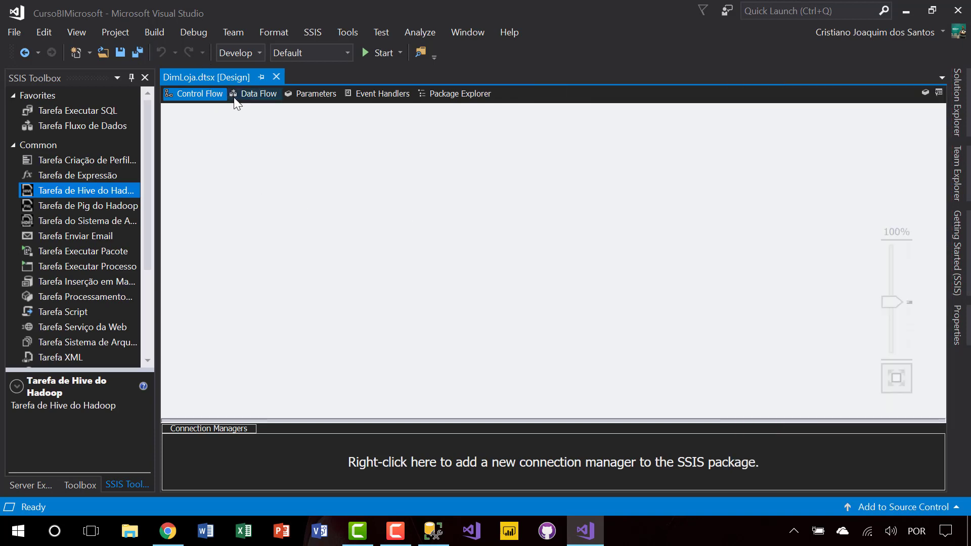
- Look through DimLoja's Data Flow, Parameters, Event Handlers and Package Explorer views, ending on Control Flow
{"action": "left_click", "coordinate": [250, 95]}
{"action": "left_click", "coordinate": [305, 94]}
{"action": "left_click", "coordinate": [390, 94]}
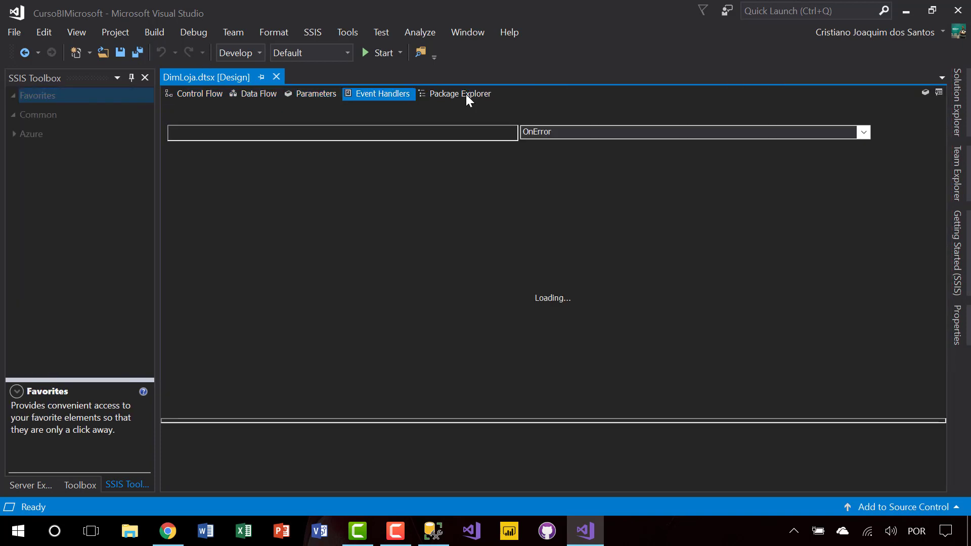
{"action": "left_click", "coordinate": [466, 94]}
{"action": "left_click", "coordinate": [208, 96]}
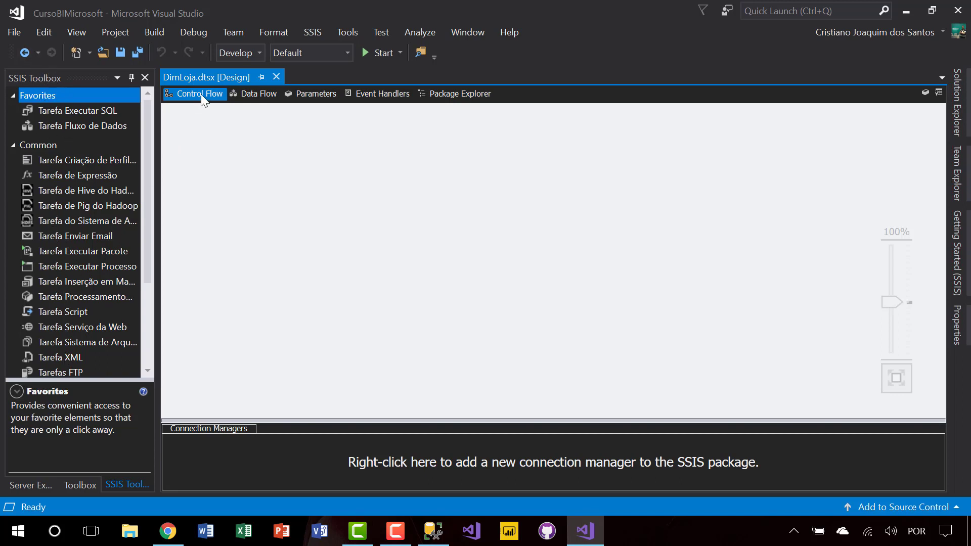
- Compare the SSIS Toolbox components offered for the Data Flow and Control Flow views of DimLoja
{"action": "left_click", "coordinate": [266, 94]}
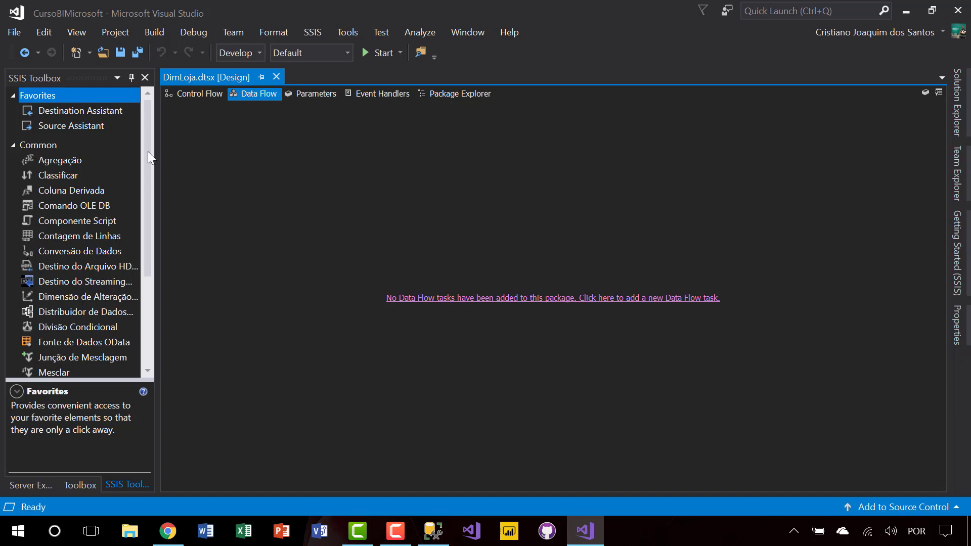
{"action": "left_click", "coordinate": [195, 94]}
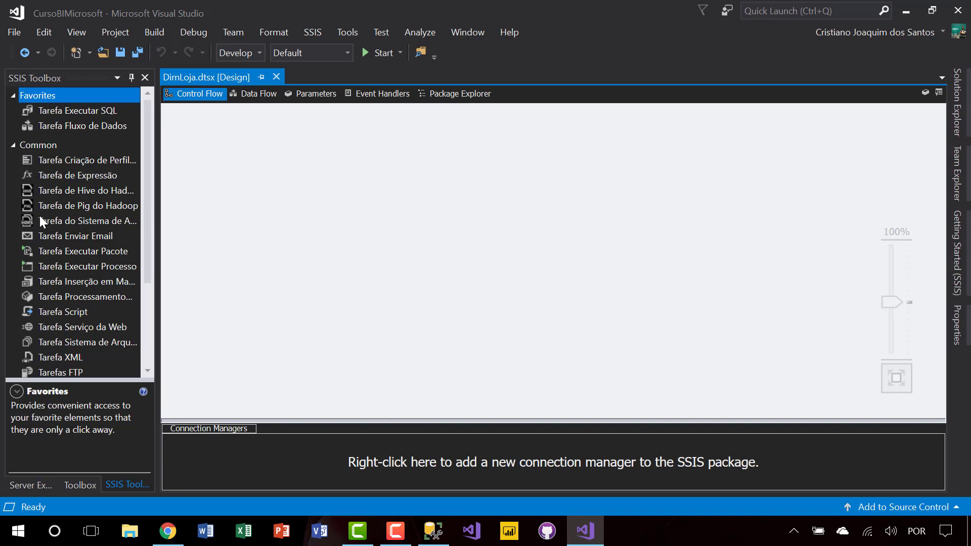
{"action": "left_click", "coordinate": [266, 94]}
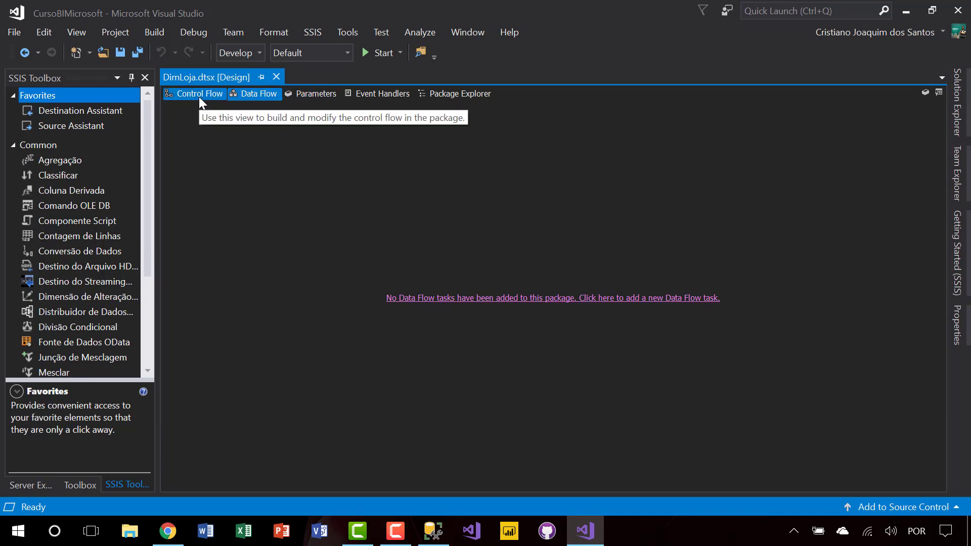
- Review DimLoja's Parameters, Package Explorer and Event Handlers views, and return through Control Flow and Data Flow to Parameters
{"action": "left_click", "coordinate": [314, 94]}
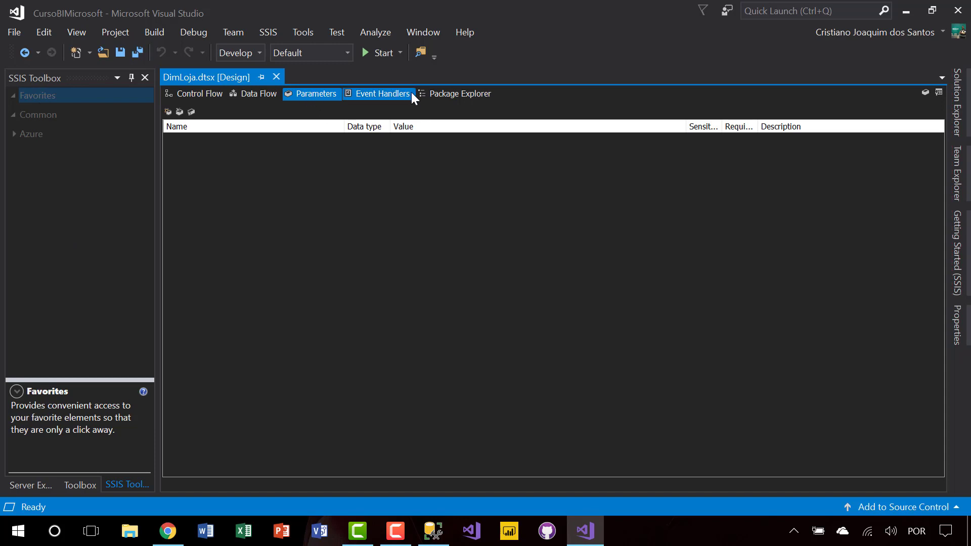
{"action": "left_click", "coordinate": [459, 96]}
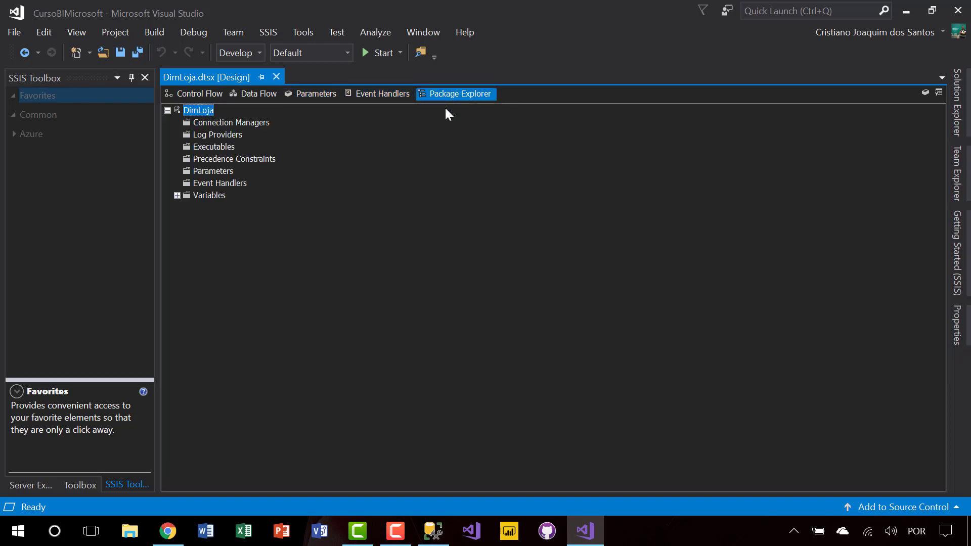
{"action": "left_click", "coordinate": [389, 92]}
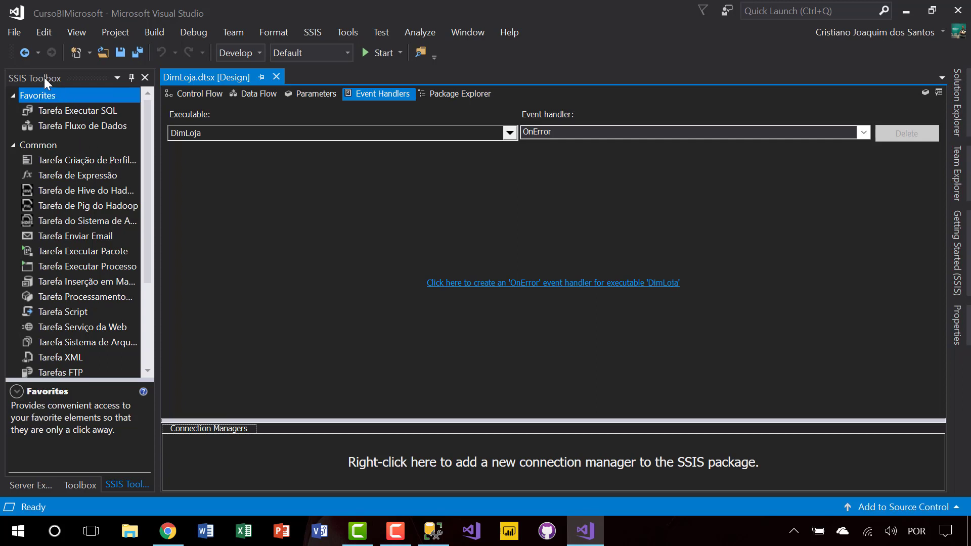
{"action": "left_click", "coordinate": [206, 97]}
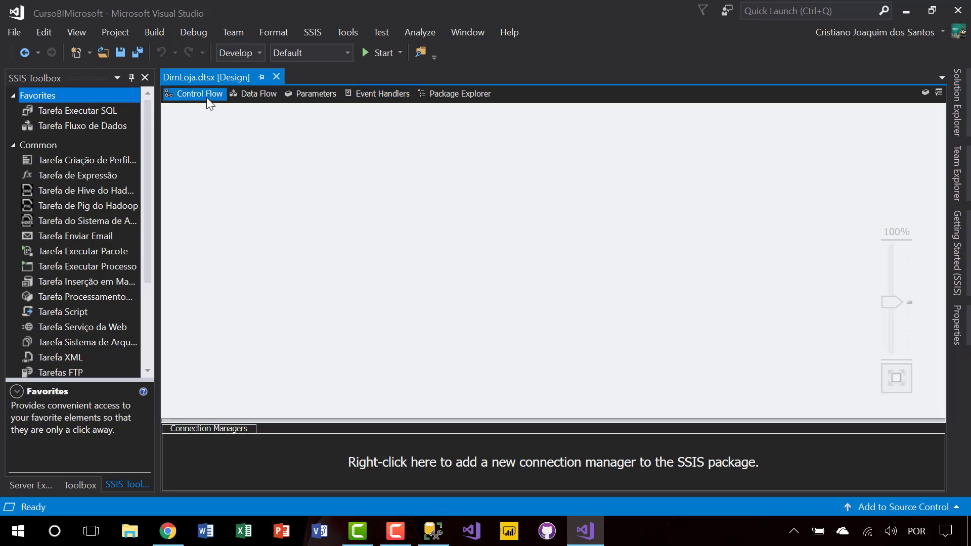
{"action": "left_click", "coordinate": [264, 94]}
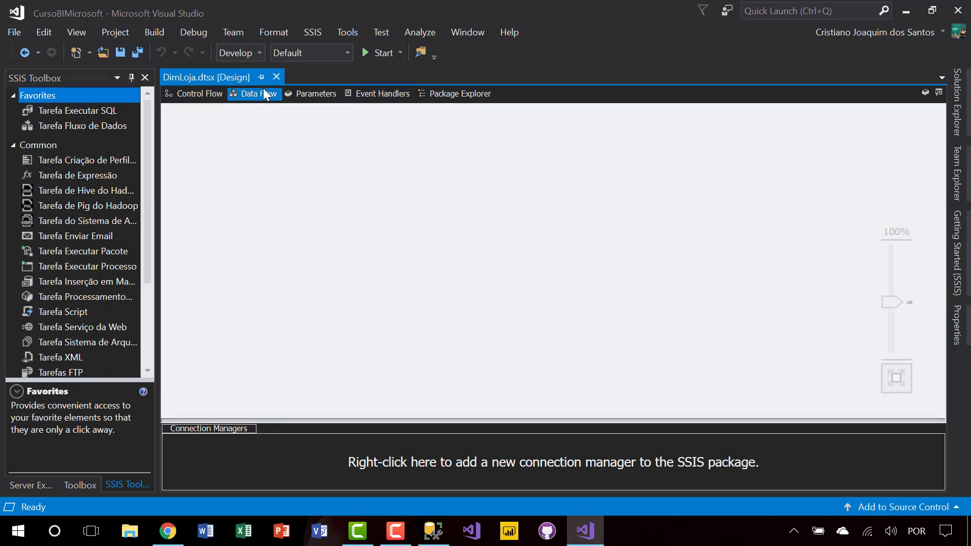
{"action": "left_click", "coordinate": [321, 95]}
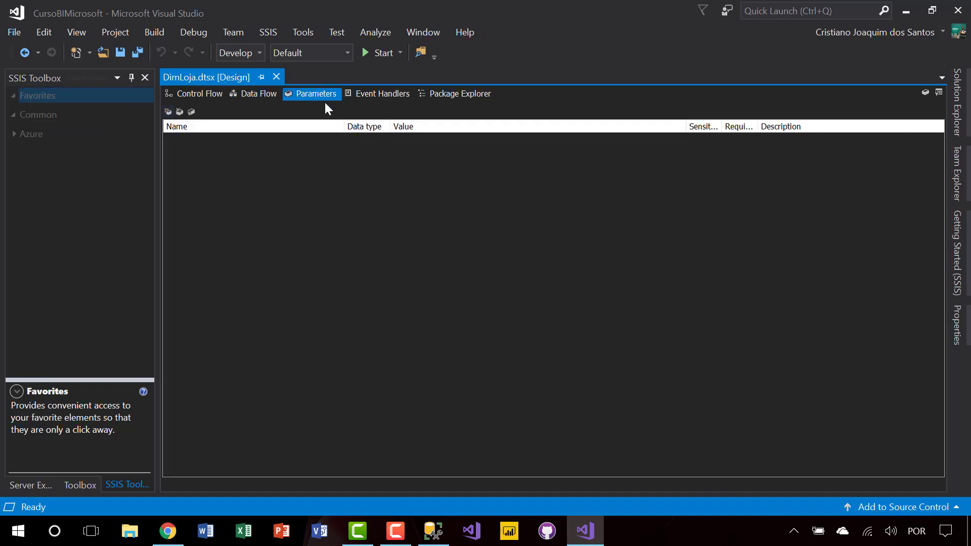
- Review DimLoja's Event Handlers and Package Explorer views, and examine the tasks and components offered for Control Flow and Data Flow
{"action": "left_click", "coordinate": [396, 96]}
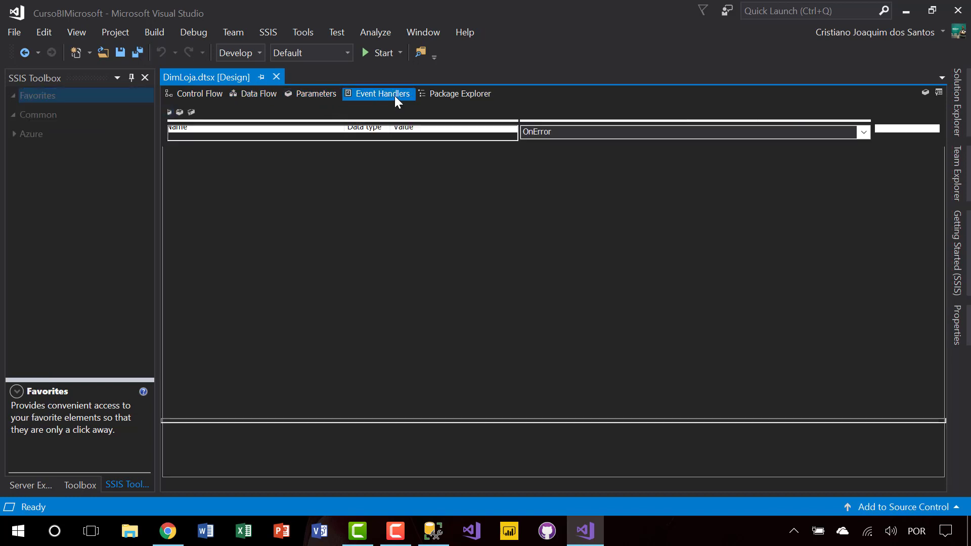
{"action": "left_click", "coordinate": [454, 94]}
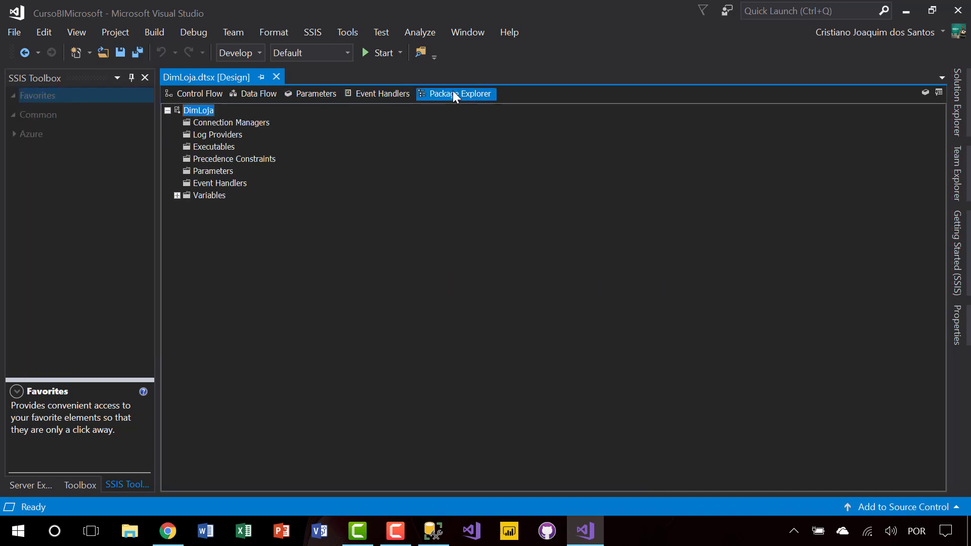
{"action": "left_click", "coordinate": [215, 94]}
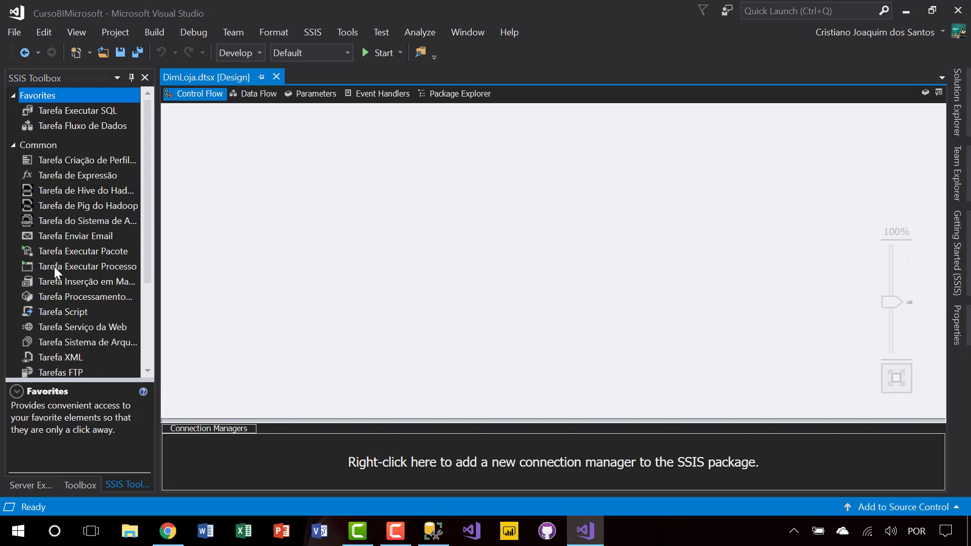
{"action": "left_click", "coordinate": [58, 105]}
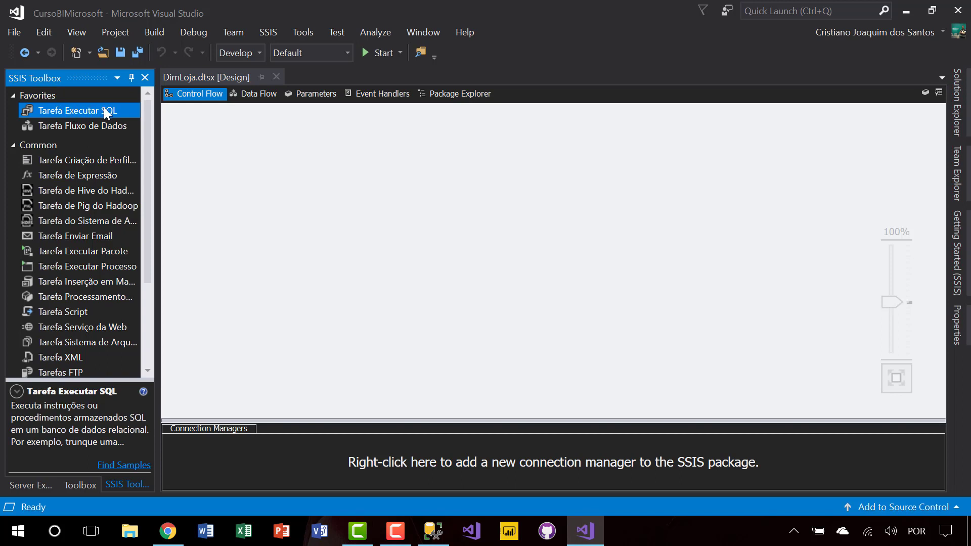
{"action": "left_click", "coordinate": [277, 141]}
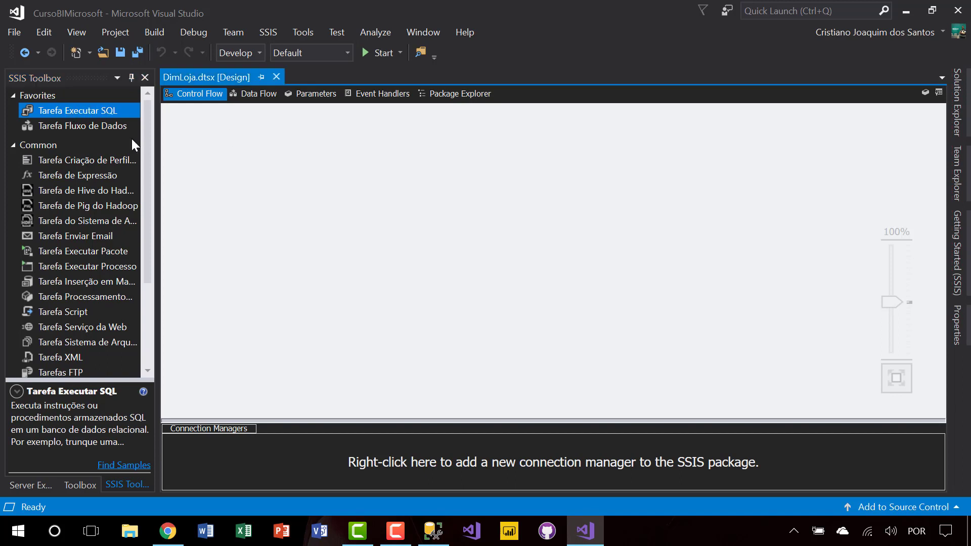
{"action": "left_click", "coordinate": [45, 125]}
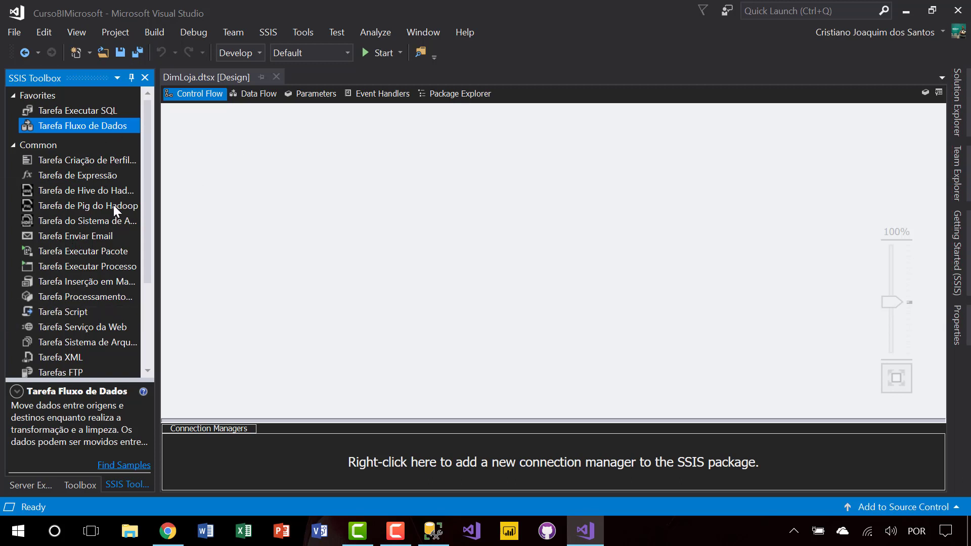
{"action": "left_click", "coordinate": [202, 98]}
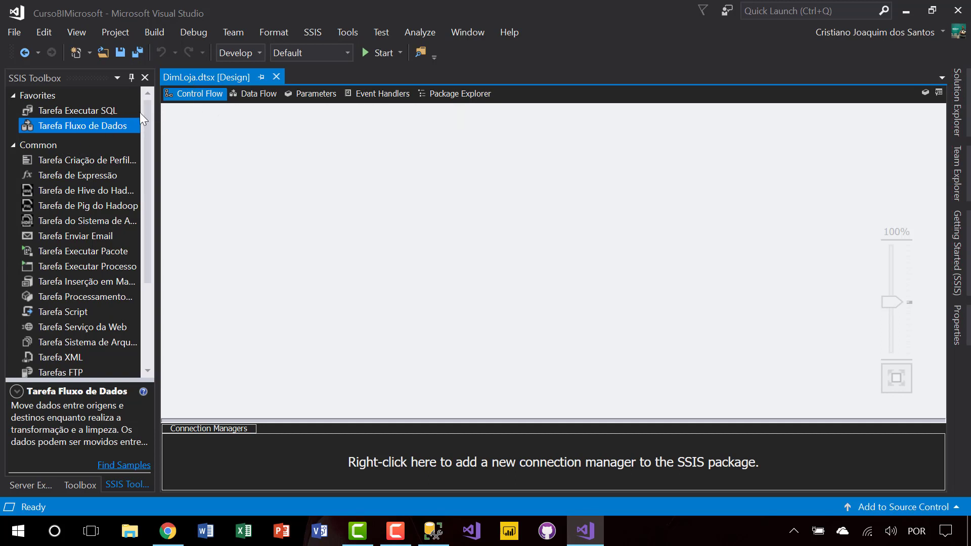
{"action": "left_click", "coordinate": [253, 93]}
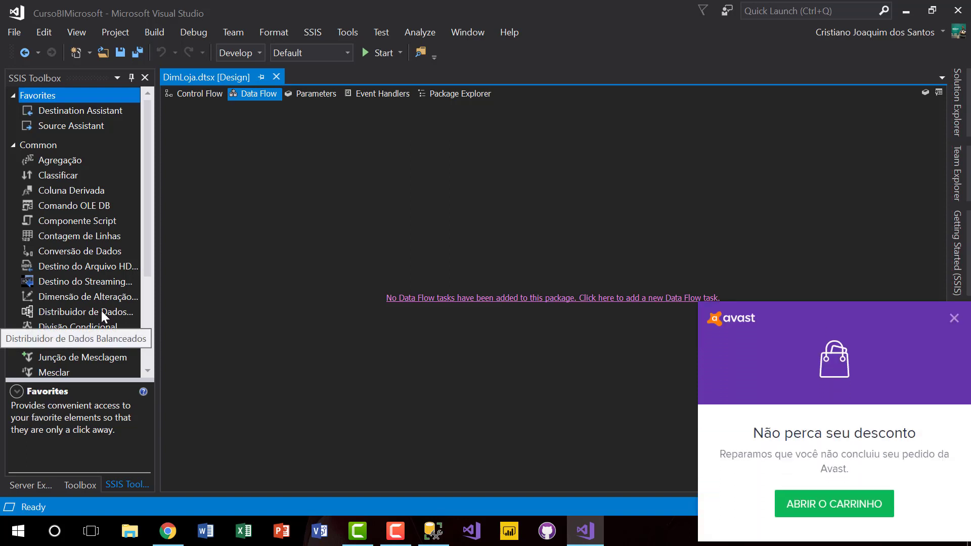
{"action": "left_click", "coordinate": [954, 292]}
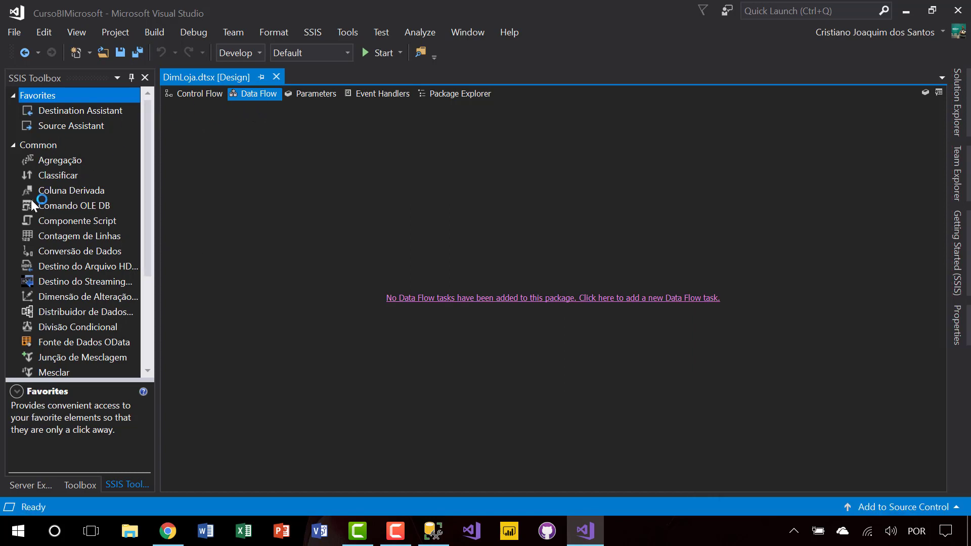
- Add a Tarefa Fluxo de Dados task to DimLoja's control flow and check it in the Data Flow view's task list
{"action": "left_click", "coordinate": [202, 93]}
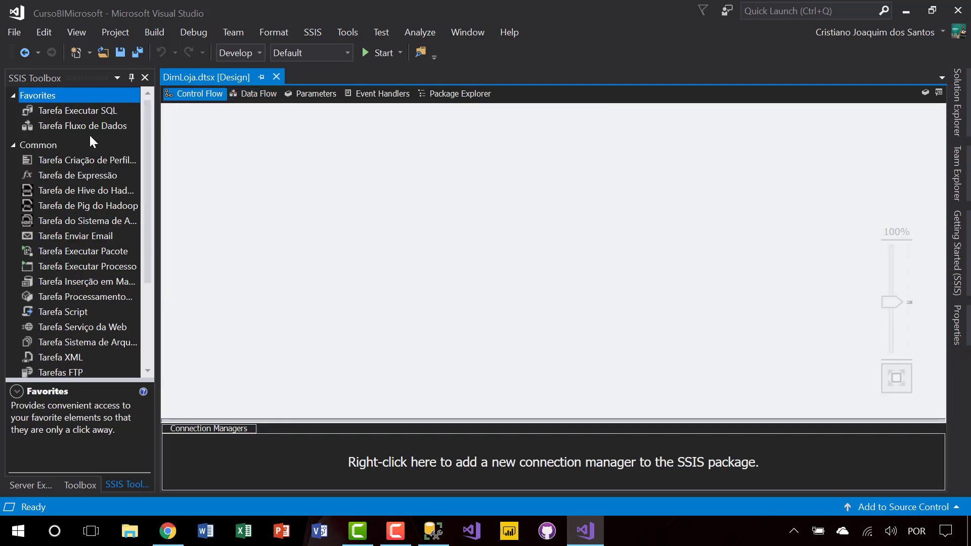
{"action": "left_click_drag", "start_coordinate": [66, 126], "coordinate": [288, 150]}
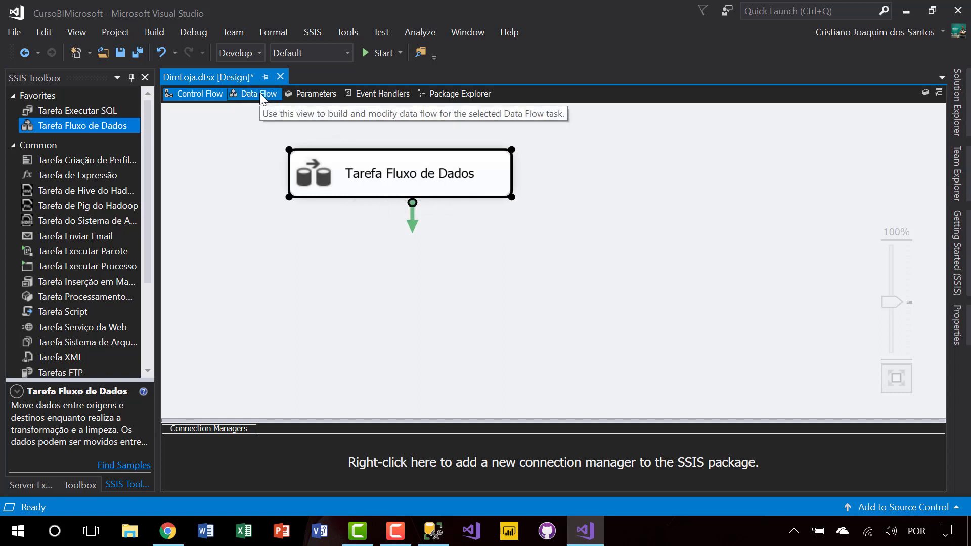
{"action": "double_click", "coordinate": [395, 176]}
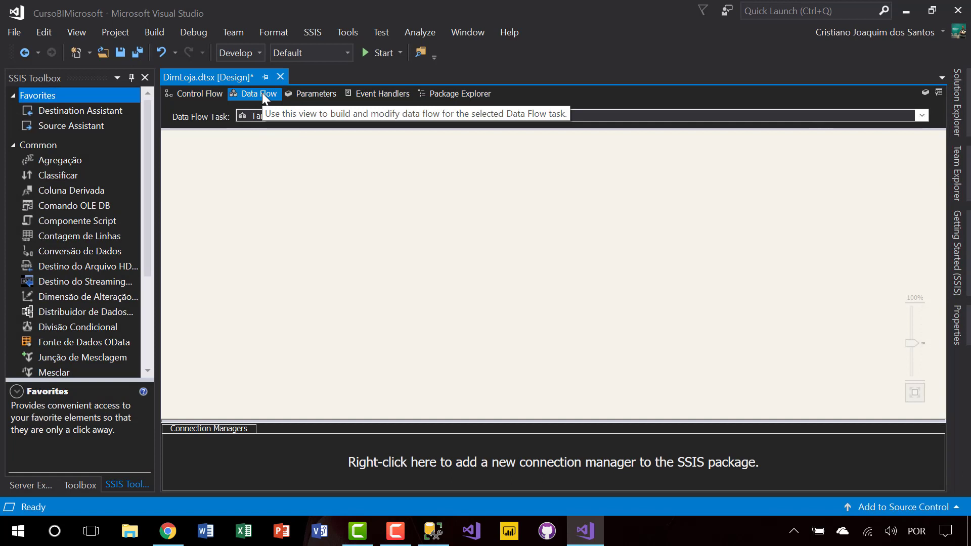
{"action": "left_click", "coordinate": [217, 93]}
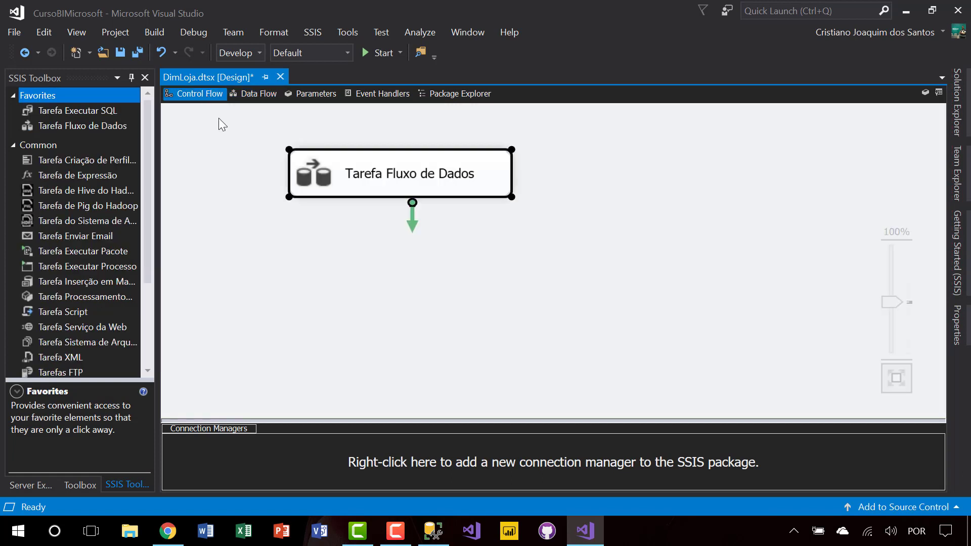
{"action": "left_click", "coordinate": [237, 95]}
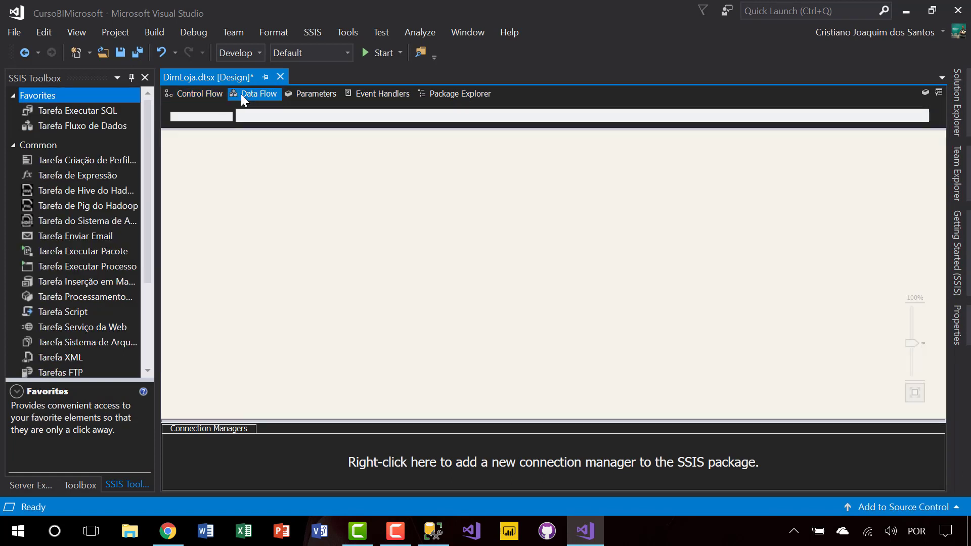
{"action": "left_click", "coordinate": [287, 116]}
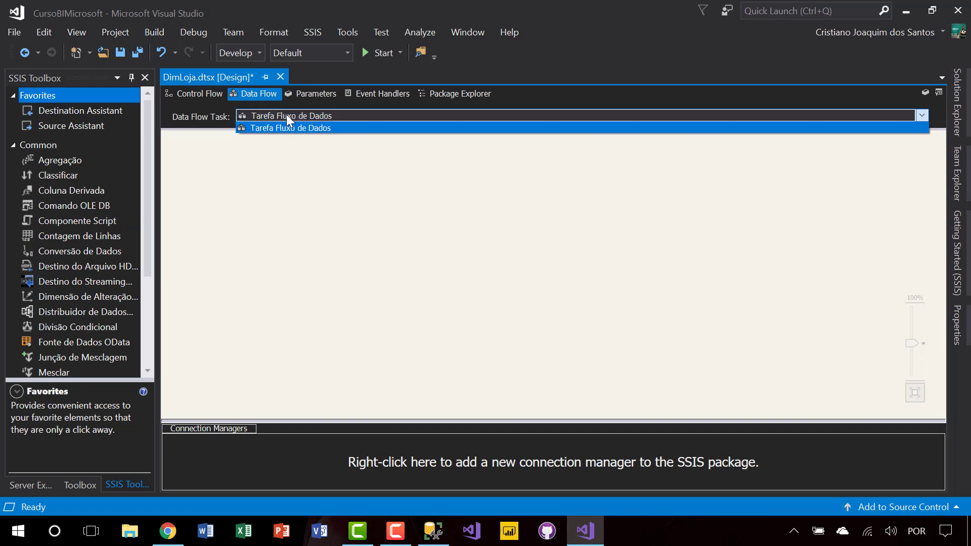
- Rename the data flow task as TFD and check the name in the Data Flow view
{"action": "left_click", "coordinate": [204, 98]}
{"action": "left_click", "coordinate": [204, 99]}
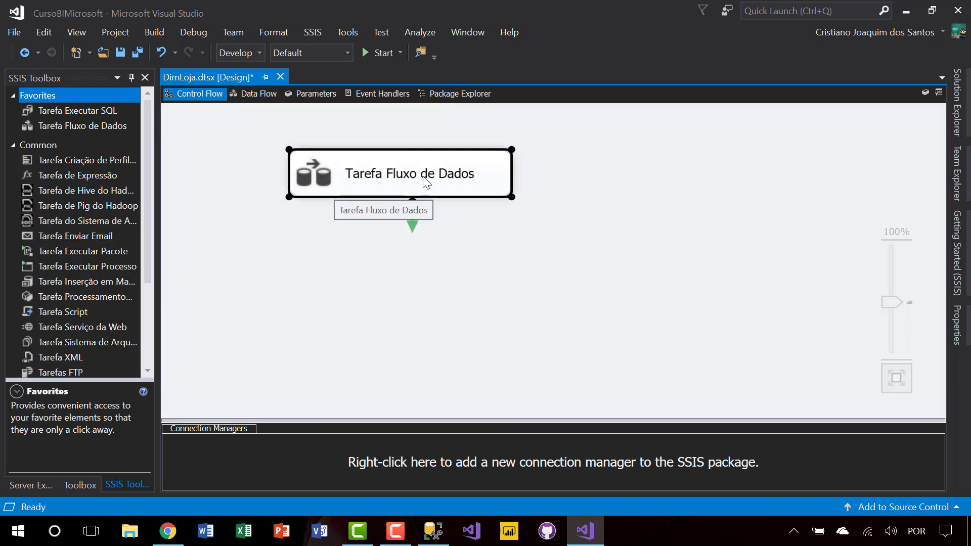
{"action": "left_click", "coordinate": [424, 177]}
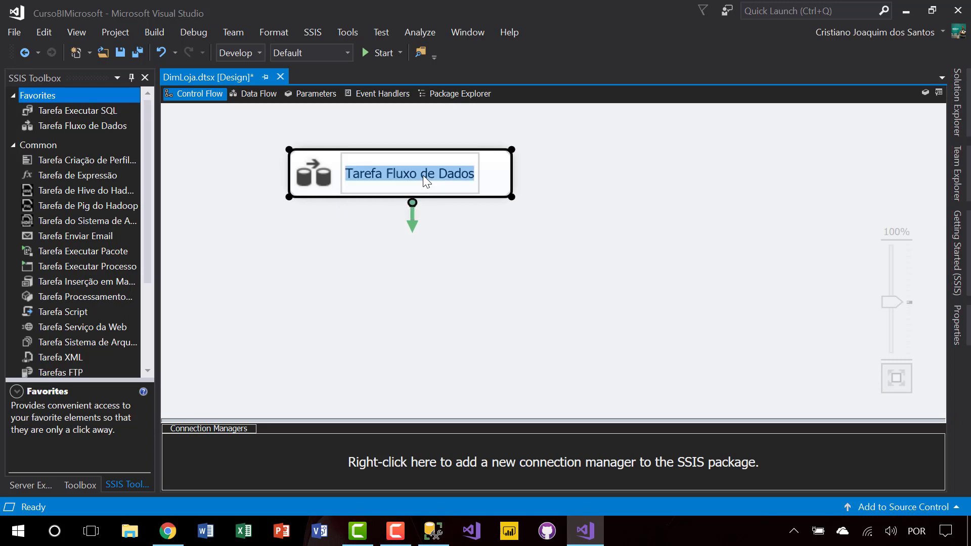
{"action": "type", "text": "TF"}
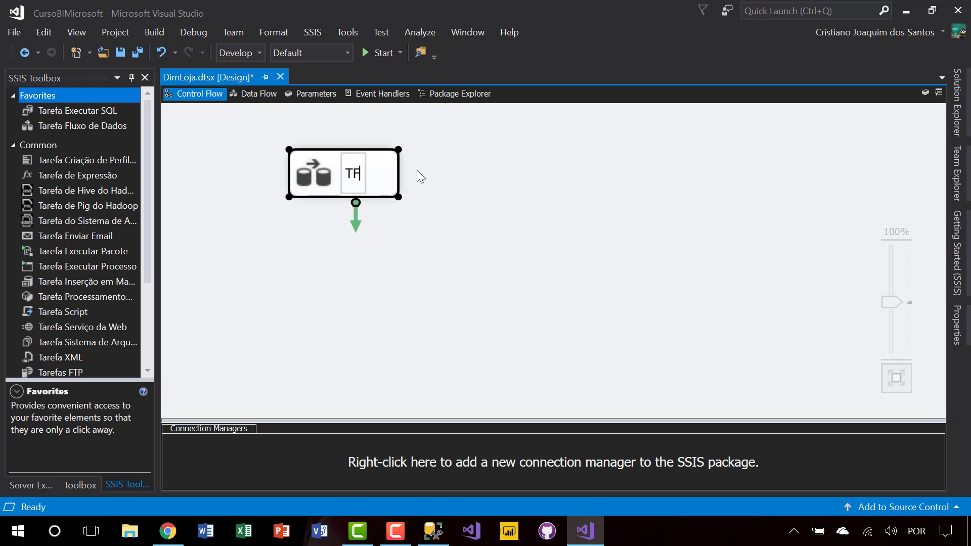
{"action": "type", "text": "D"}
{"action": "key", "text": "Return"}
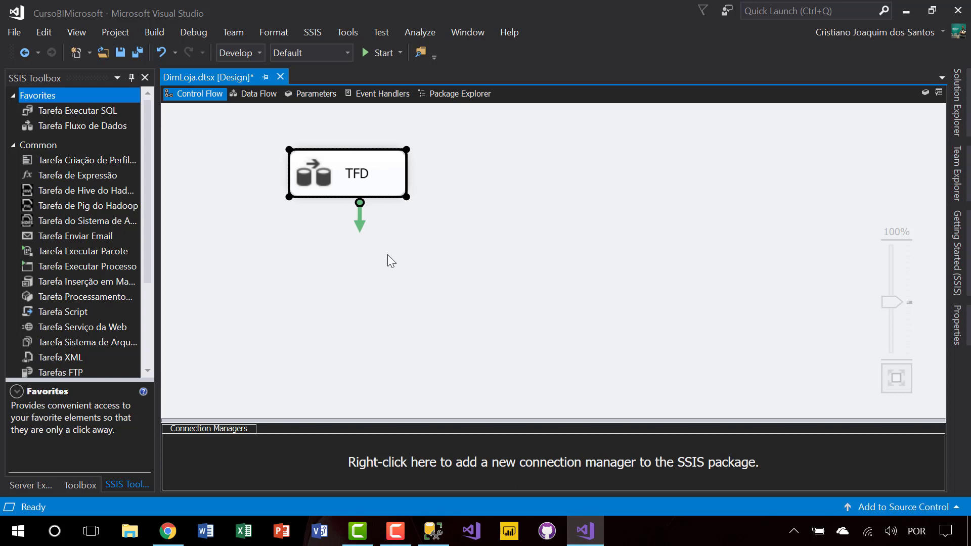
{"action": "left_click", "coordinate": [250, 96]}
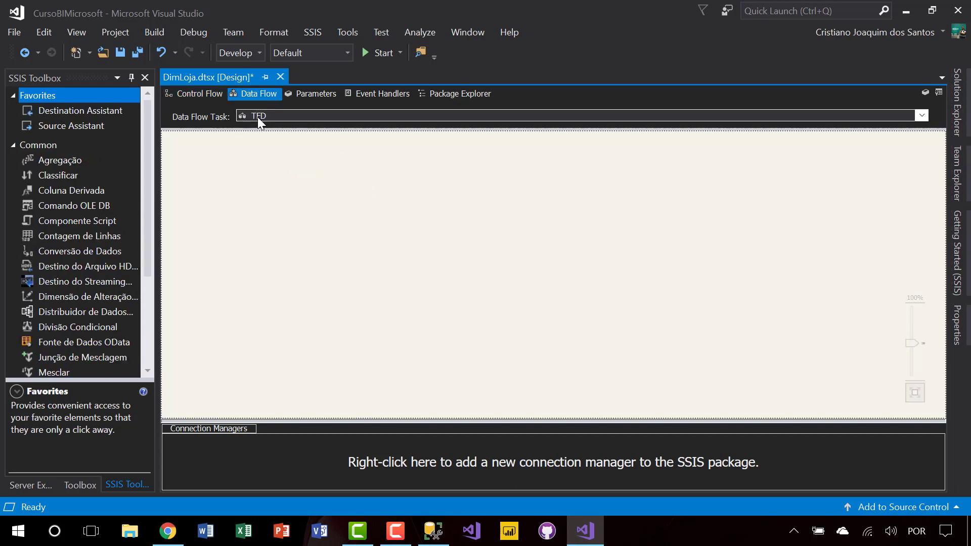
- Rename the data flow task as DFT Loja, move it closer to the canvas's upper-left corner, and check it in the Data Flow view
{"action": "left_click", "coordinate": [197, 95]}
{"action": "left_click", "coordinate": [348, 187]}
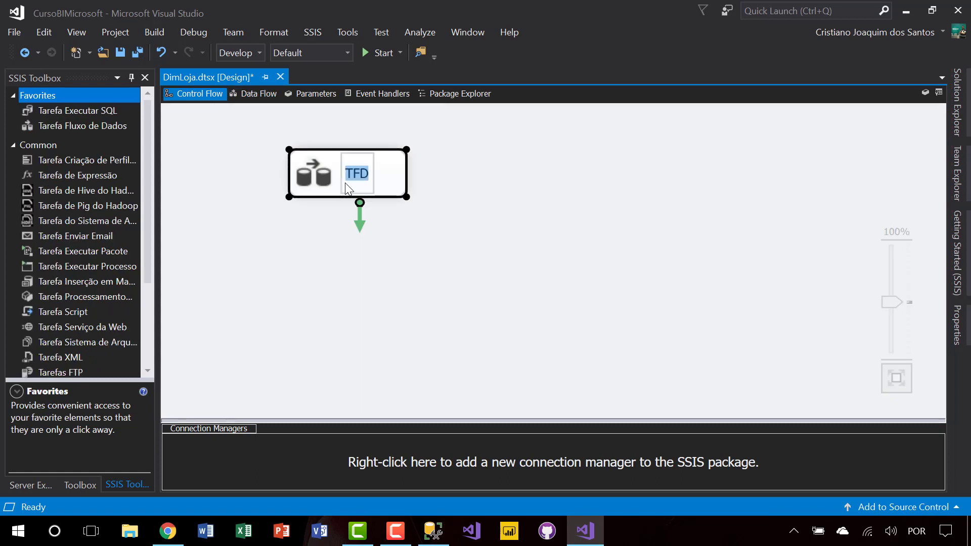
{"action": "type", "text": "DFT"}
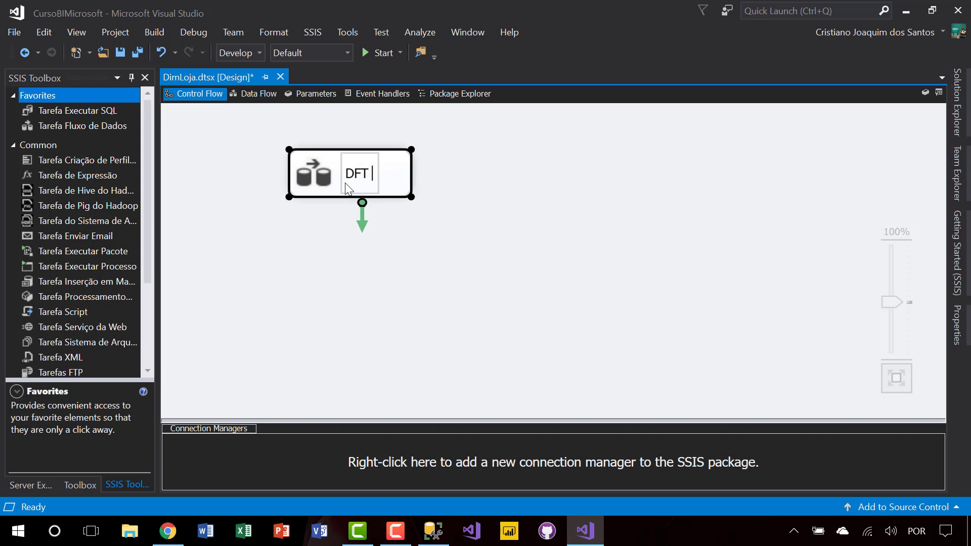
{"action": "type", "text": " Loja"}
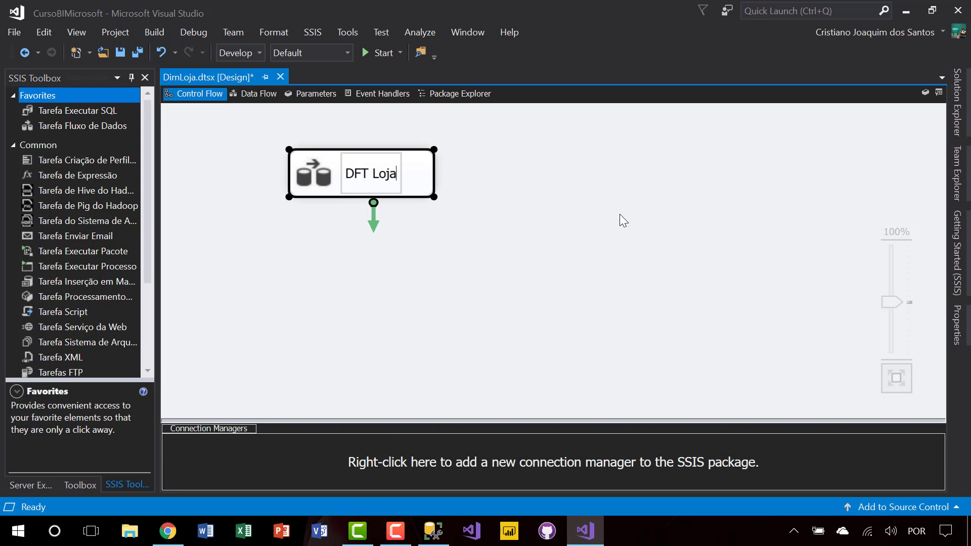
{"action": "left_click", "coordinate": [396, 199]}
{"action": "left_click_drag", "start_coordinate": [367, 180], "coordinate": [310, 156]}
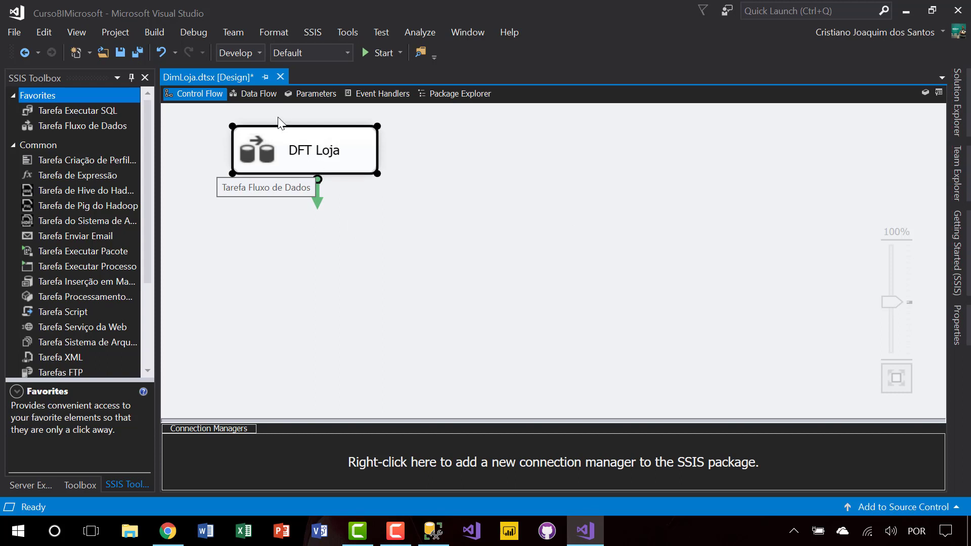
{"action": "left_click", "coordinate": [254, 95]}
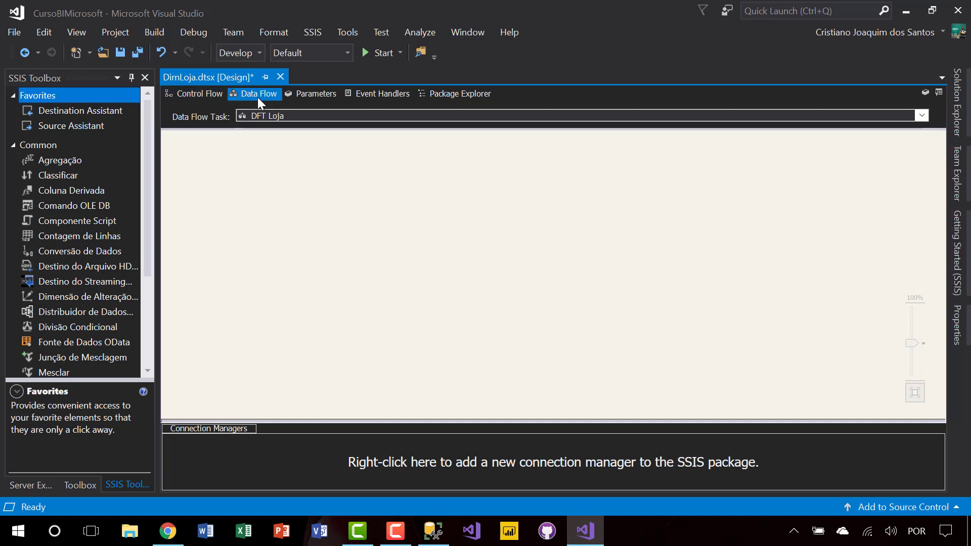
{"action": "left_click", "coordinate": [202, 96]}
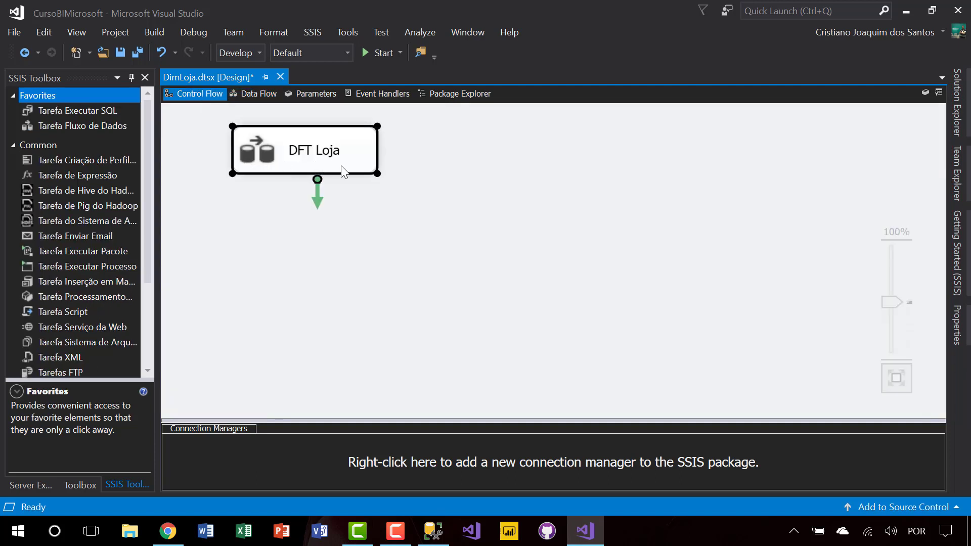
{"action": "left_click", "coordinate": [251, 96]}
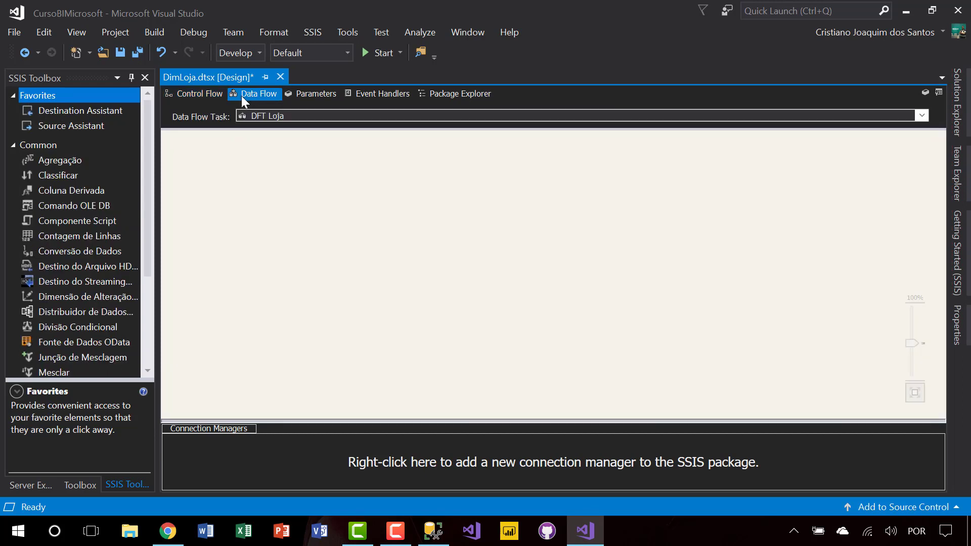
- Add a Tarefa de Expressão task to the control flow, place it below DFT Loja, and delete it
{"action": "left_click", "coordinate": [193, 94]}
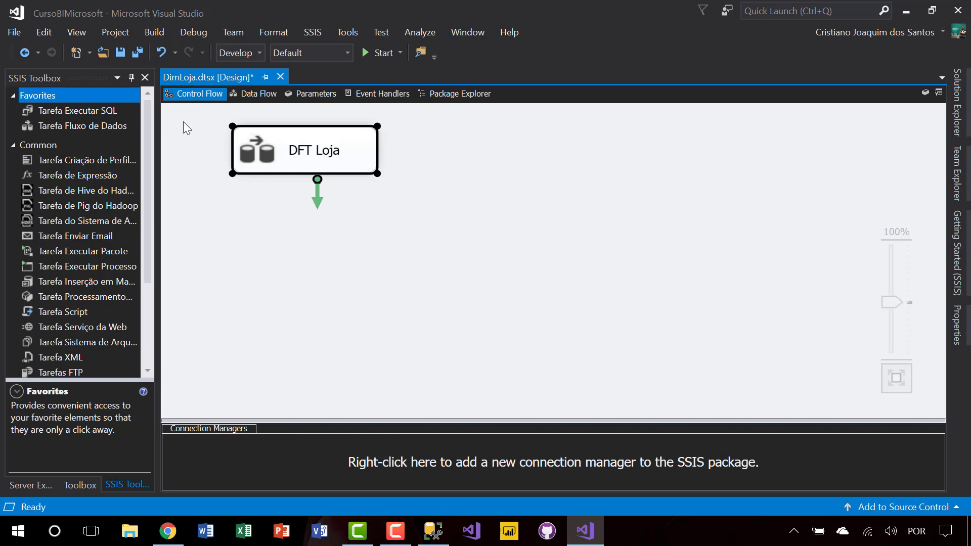
{"action": "left_click_drag", "start_coordinate": [55, 171], "coordinate": [449, 205]}
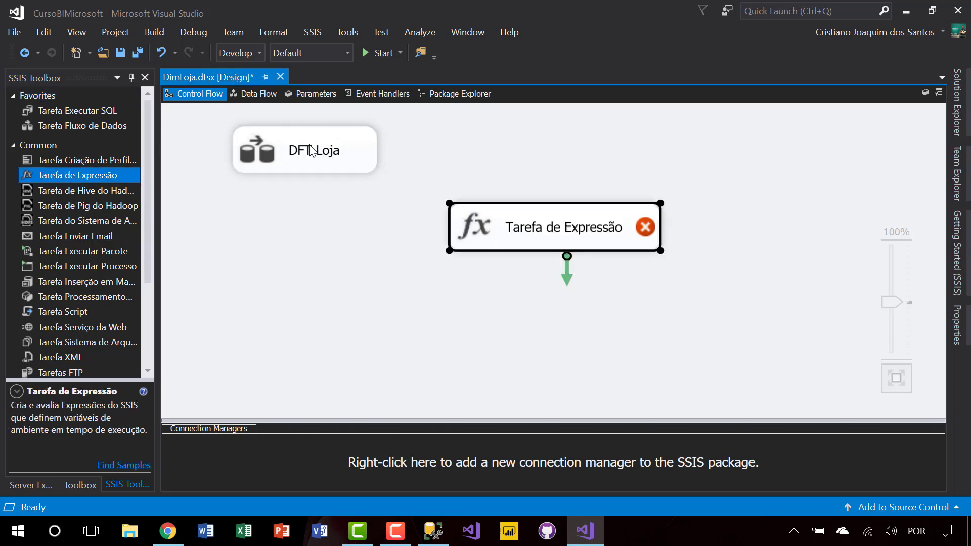
{"action": "left_click_drag", "start_coordinate": [553, 238], "coordinate": [337, 262]}
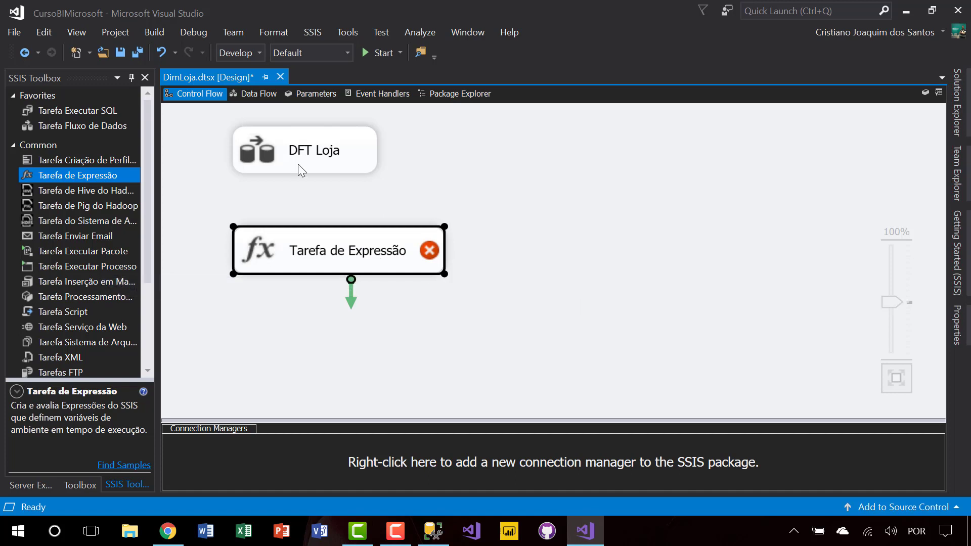
{"action": "left_click_drag", "start_coordinate": [206, 201], "coordinate": [477, 292]}
{"action": "key", "text": "Delete"}
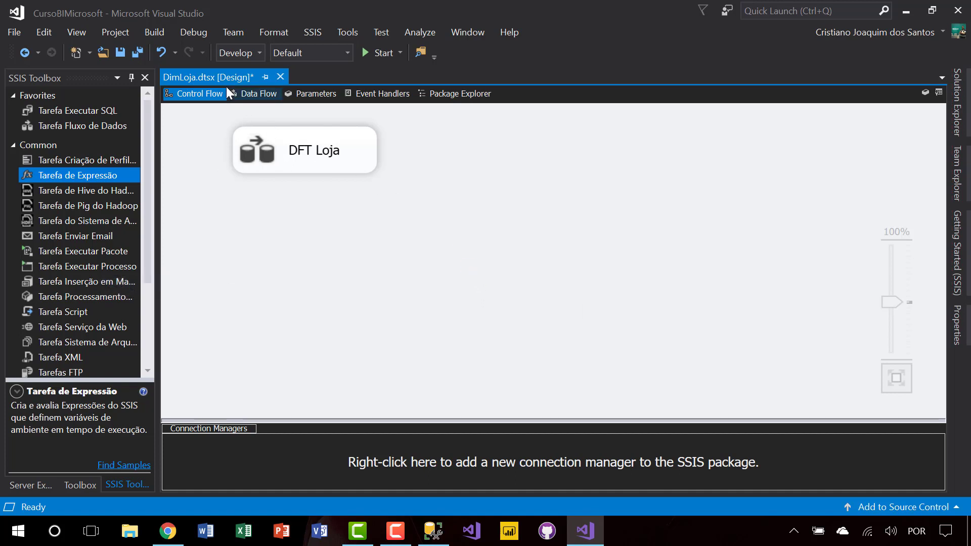
- Compare the Data Flow and Control Flow views, and open DFT Loja's data flow from its task
{"action": "left_click", "coordinate": [251, 95]}
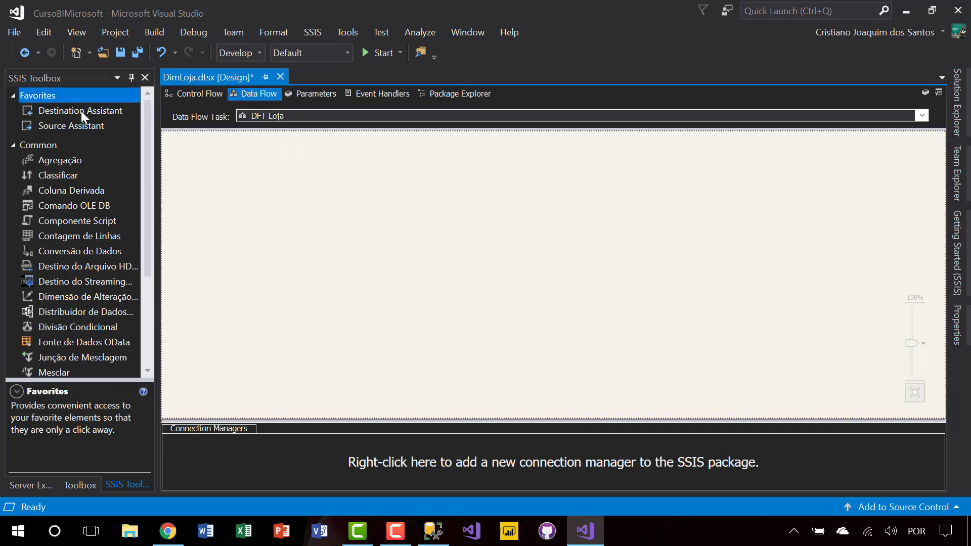
{"action": "left_click", "coordinate": [197, 98]}
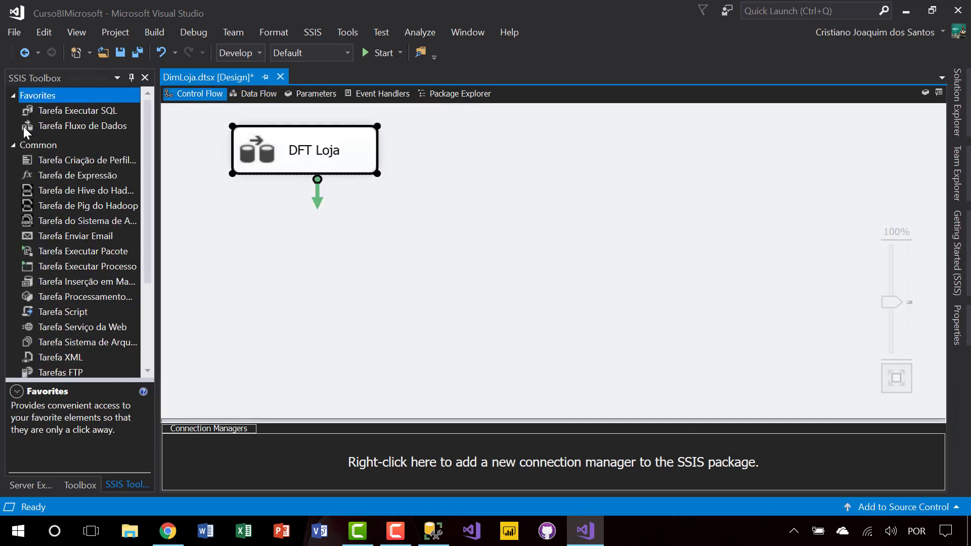
{"action": "left_click", "coordinate": [78, 129]}
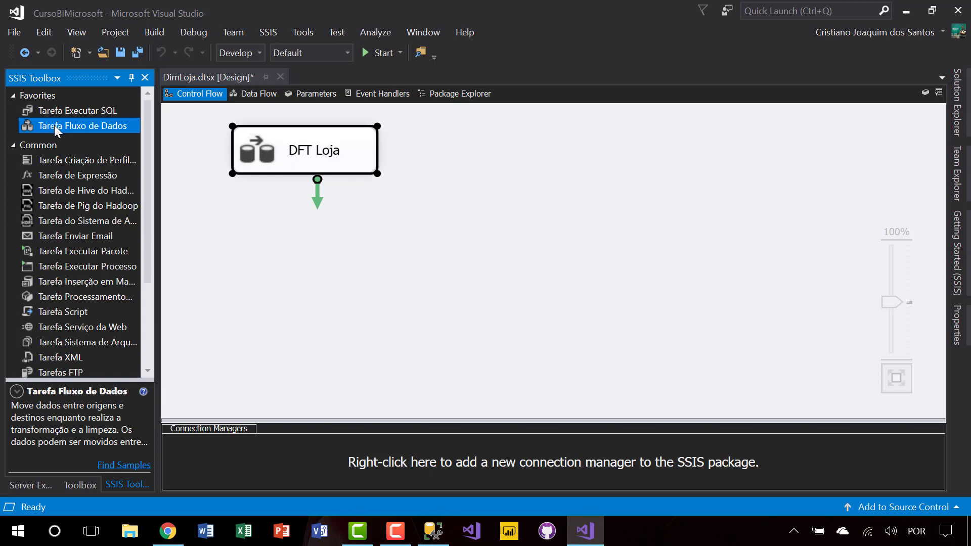
{"action": "double_click", "coordinate": [346, 160]}
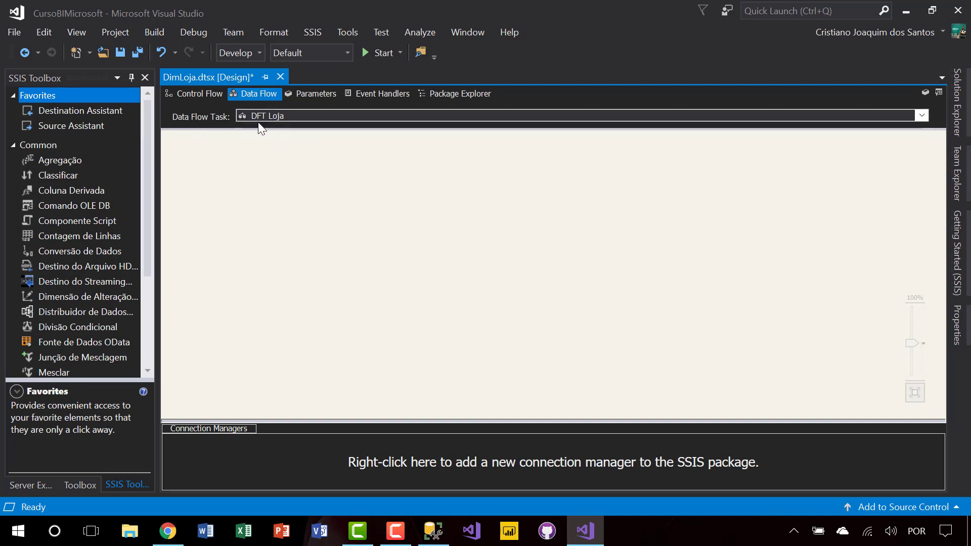
- Add a Tarefa de Expressão task below DFT Loja in the control flow, view its expression editor, and connect DFT Loja to it
{"action": "left_click", "coordinate": [199, 94]}
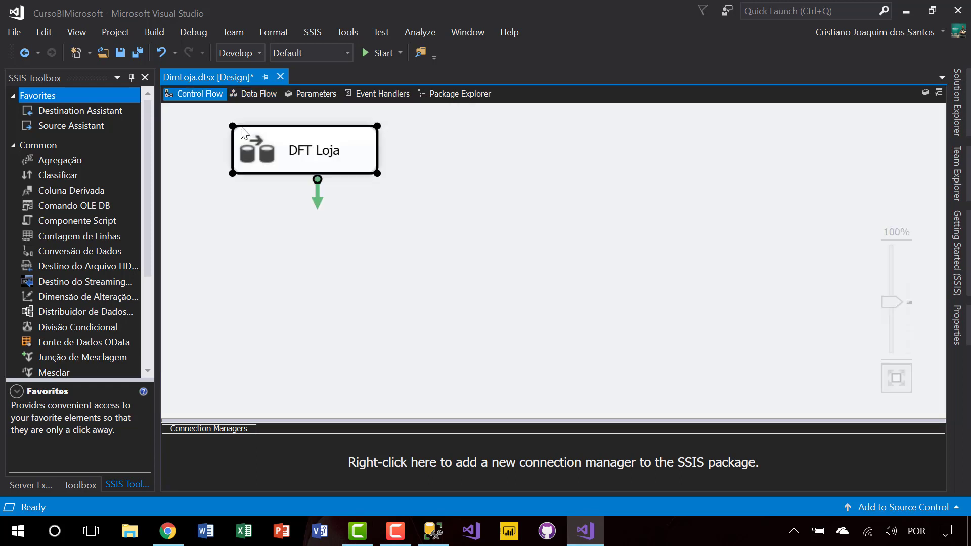
{"action": "left_click_drag", "start_coordinate": [71, 170], "coordinate": [267, 218]}
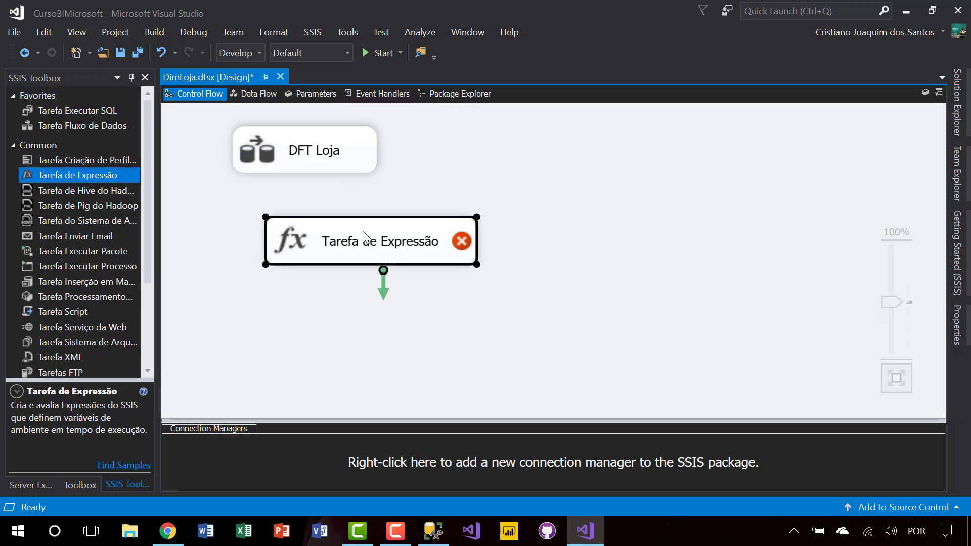
{"action": "double_click", "coordinate": [430, 224]}
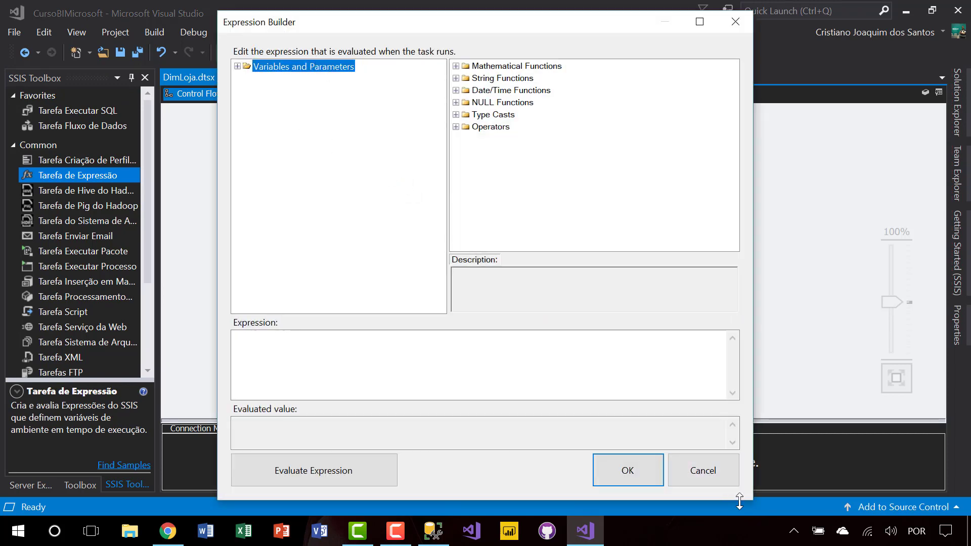
{"action": "left_click", "coordinate": [675, 461]}
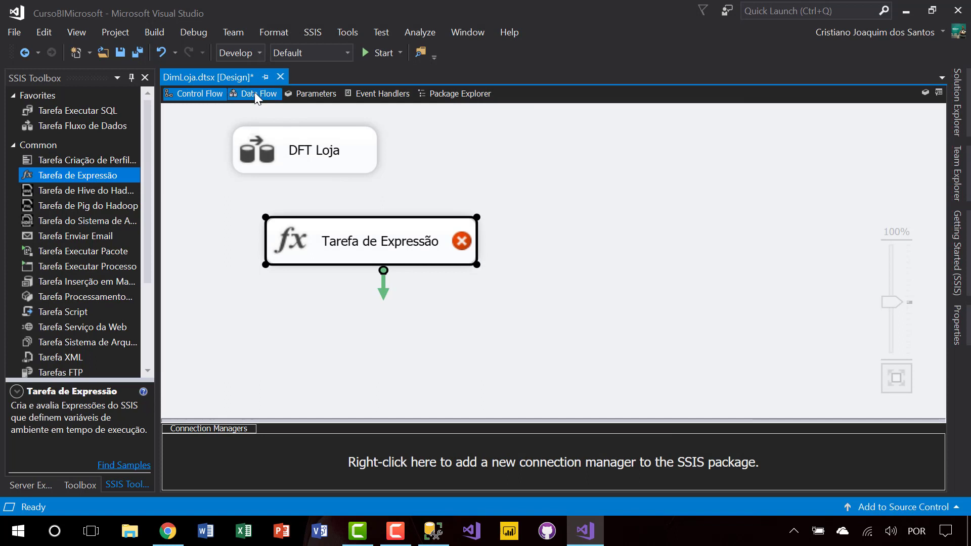
{"action": "left_click", "coordinate": [301, 150]}
{"action": "left_click_drag", "start_coordinate": [320, 205], "coordinate": [368, 227]}
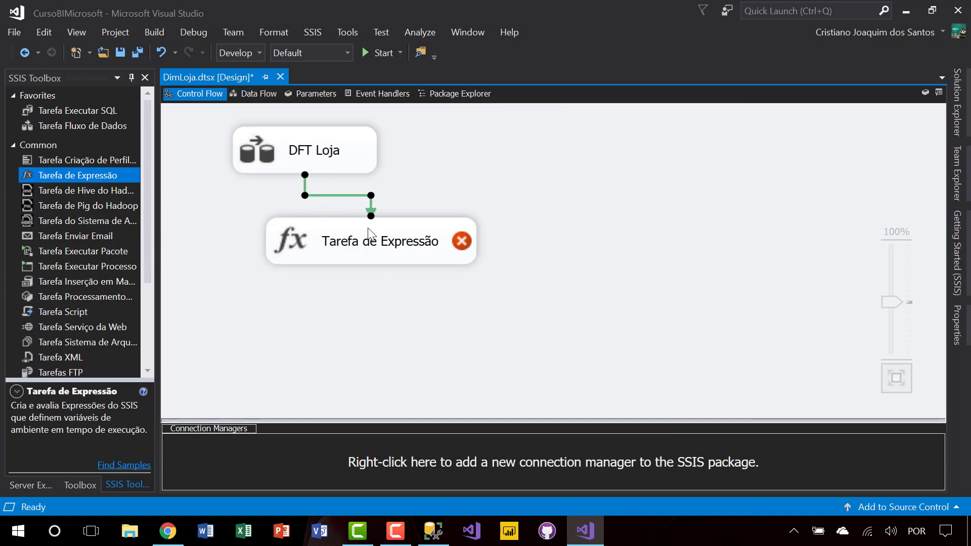
{"action": "left_click", "coordinate": [513, 311]}
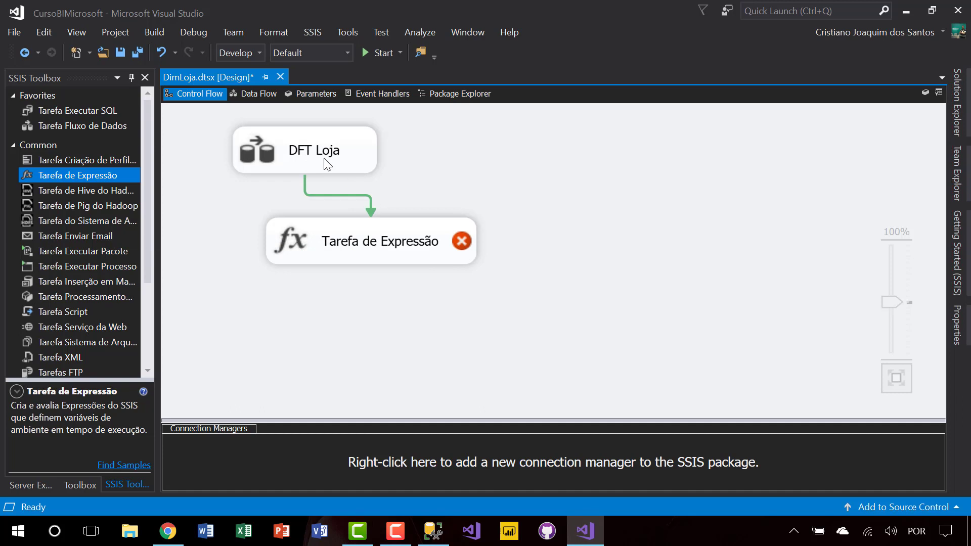
- Add a Tarefa Executar Pacote task below Tarefa de Expressão and connect Tarefa de Expressão to it
{"action": "left_click_drag", "start_coordinate": [83, 251], "coordinate": [353, 314]}
{"action": "left_click", "coordinate": [382, 255]}
{"action": "left_click_drag", "start_coordinate": [384, 265], "coordinate": [481, 336]}
{"action": "left_click", "coordinate": [714, 305]}
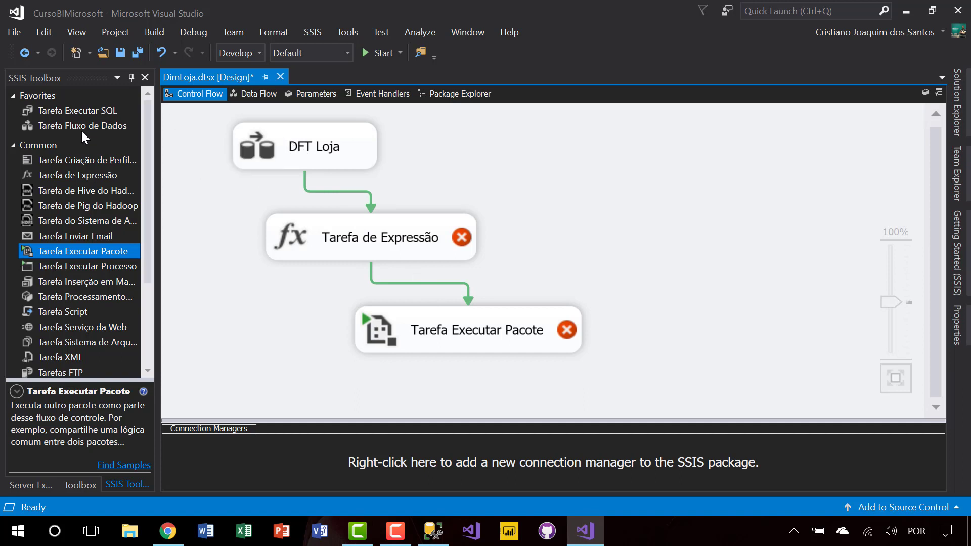
- Compare DFT Loja's data flow with the control flow and review the constraint options of the connector from DFT Loja to Tarefa de Expressão
{"action": "left_click", "coordinate": [261, 92]}
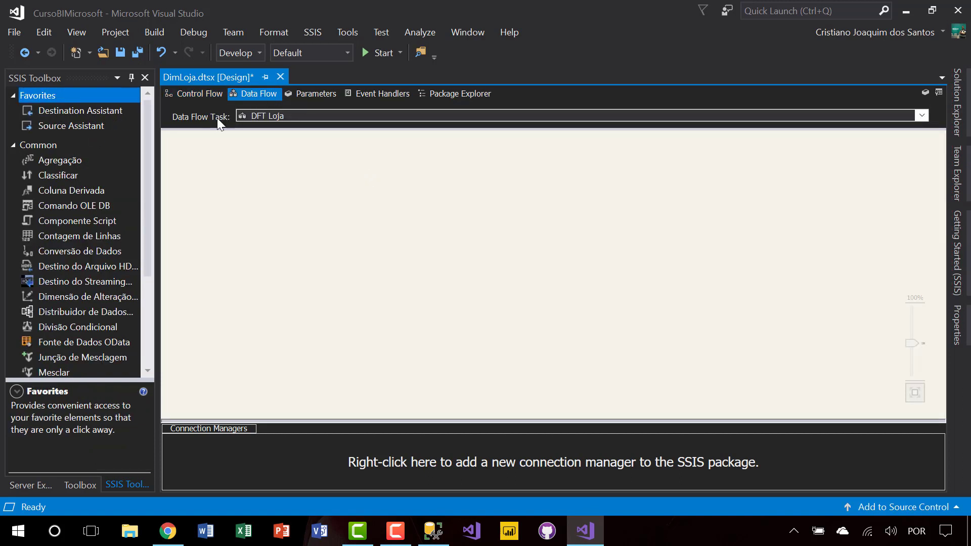
{"action": "left_click", "coordinate": [200, 94]}
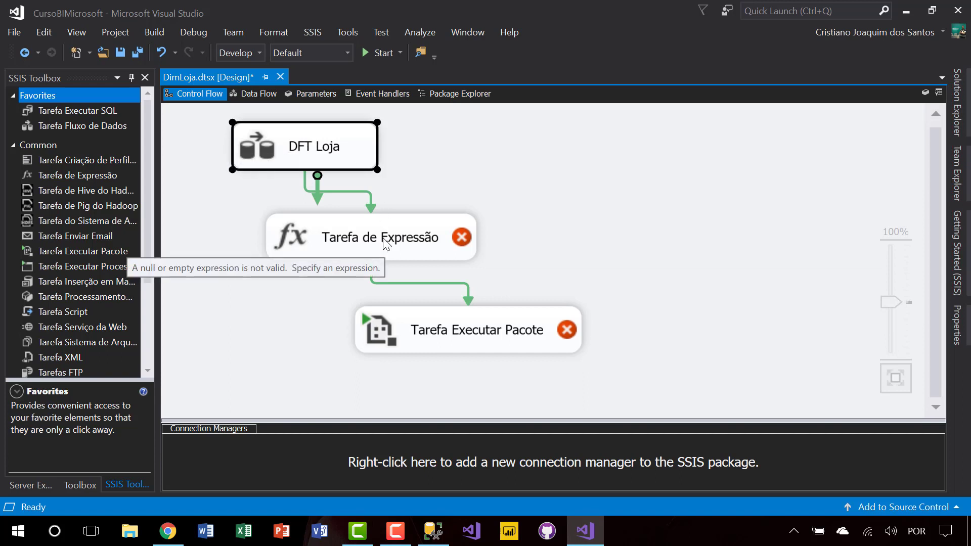
{"action": "mouse_move", "coordinate": [522, 342]}
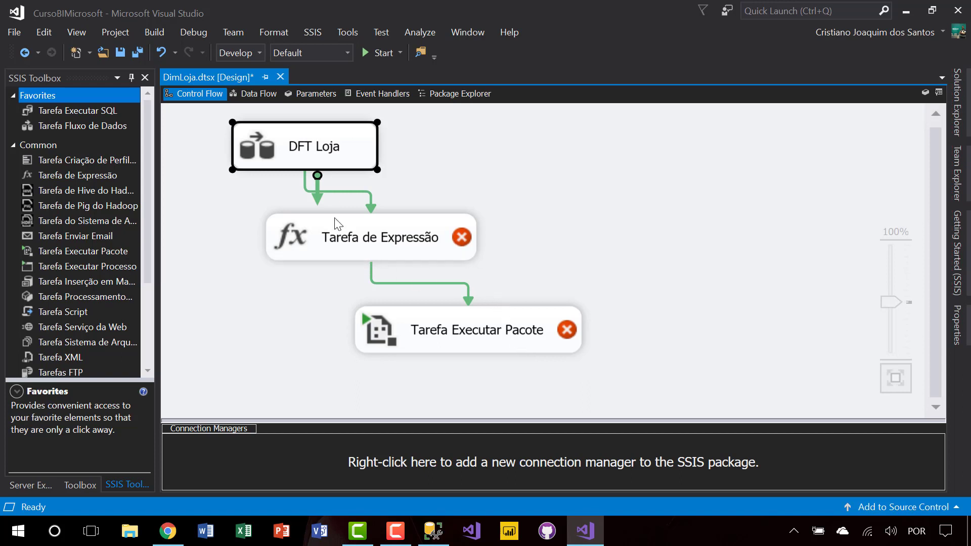
{"action": "mouse_move", "coordinate": [486, 331]}
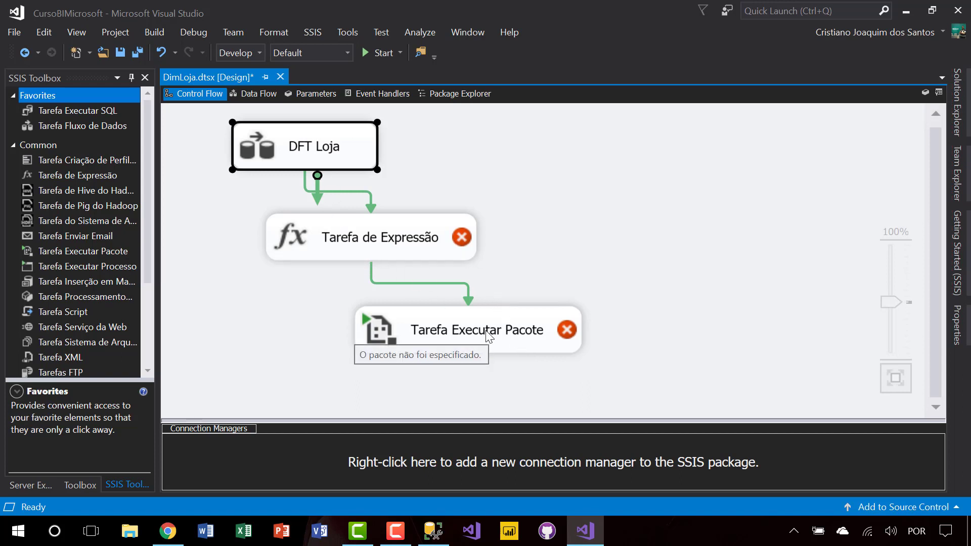
{"action": "left_click", "coordinate": [339, 194]}
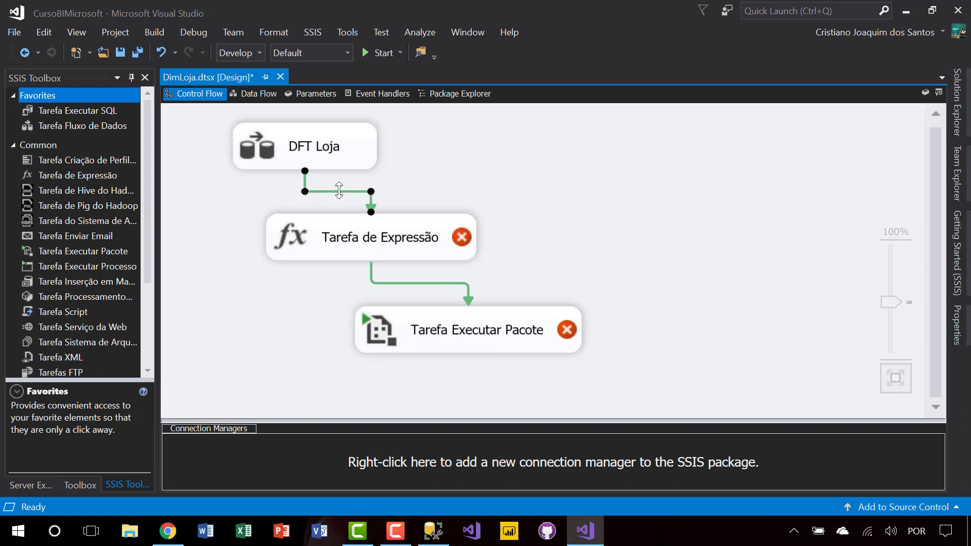
{"action": "right_click", "coordinate": [338, 190]}
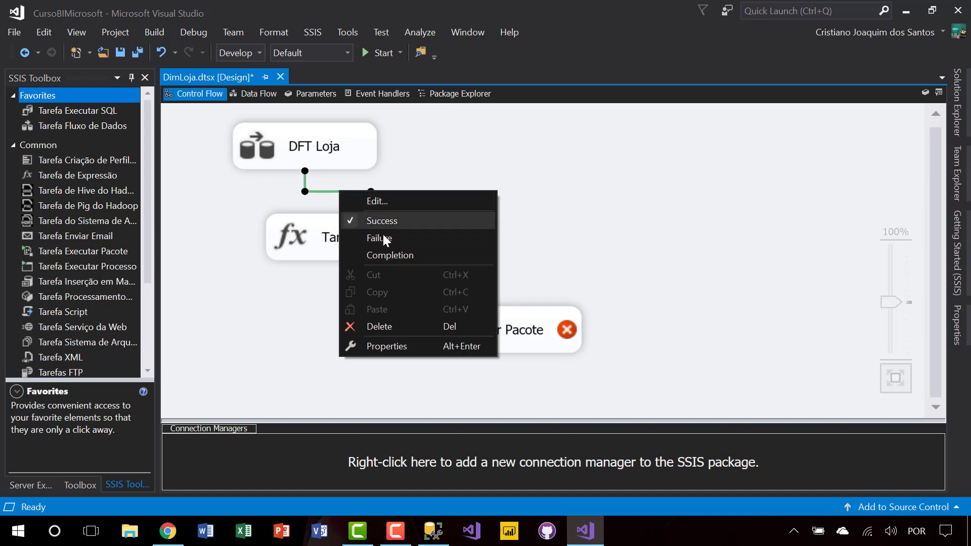
{"action": "left_click", "coordinate": [552, 253]}
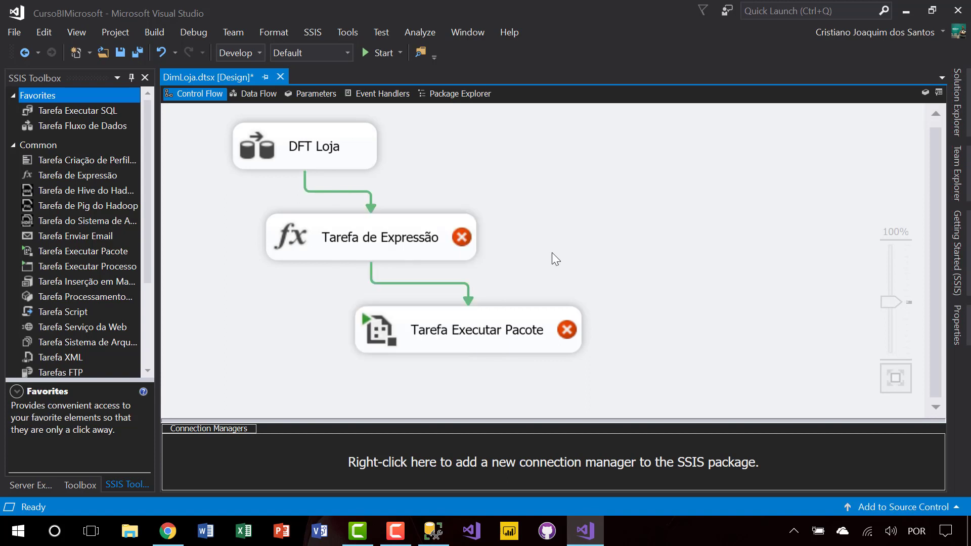
- Delete the connector between Tarefa de Expressão and Tarefa Executar Pacote, and move Tarefa Executar Pacote to the right of DFT Loja
{"action": "left_click", "coordinate": [343, 191]}
{"action": "left_click", "coordinate": [460, 329]}
{"action": "left_click", "coordinate": [431, 281]}
{"action": "left_click", "coordinate": [431, 282]}
{"action": "key", "text": "Delete"}
{"action": "left_click_drag", "start_coordinate": [491, 329], "coordinate": [620, 156]}
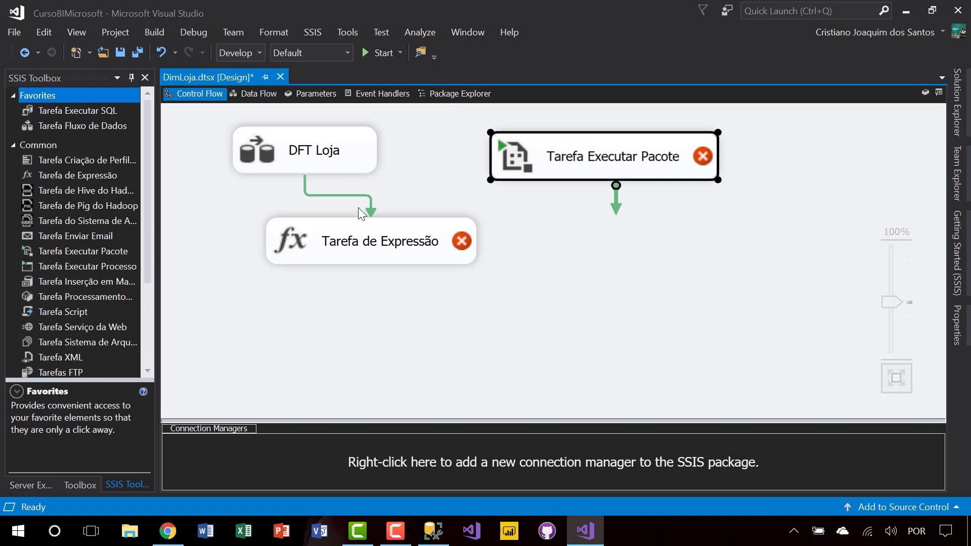
- Connect DFT Loja to Tarefa Executar Pacote and set that connector's constraint to Failure
{"action": "left_click", "coordinate": [349, 195]}
{"action": "right_click", "coordinate": [351, 194]}
{"action": "left_click", "coordinate": [334, 166]}
{"action": "left_click_drag", "start_coordinate": [317, 200], "coordinate": [550, 172]}
{"action": "right_click", "coordinate": [435, 150]}
{"action": "left_click", "coordinate": [419, 153]}
{"action": "right_click", "coordinate": [419, 153]}
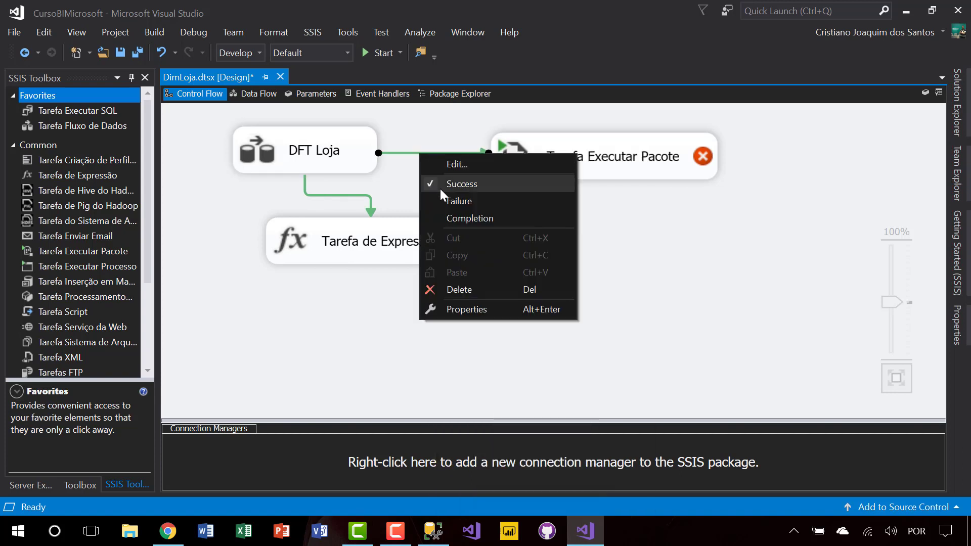
{"action": "left_click", "coordinate": [450, 198]}
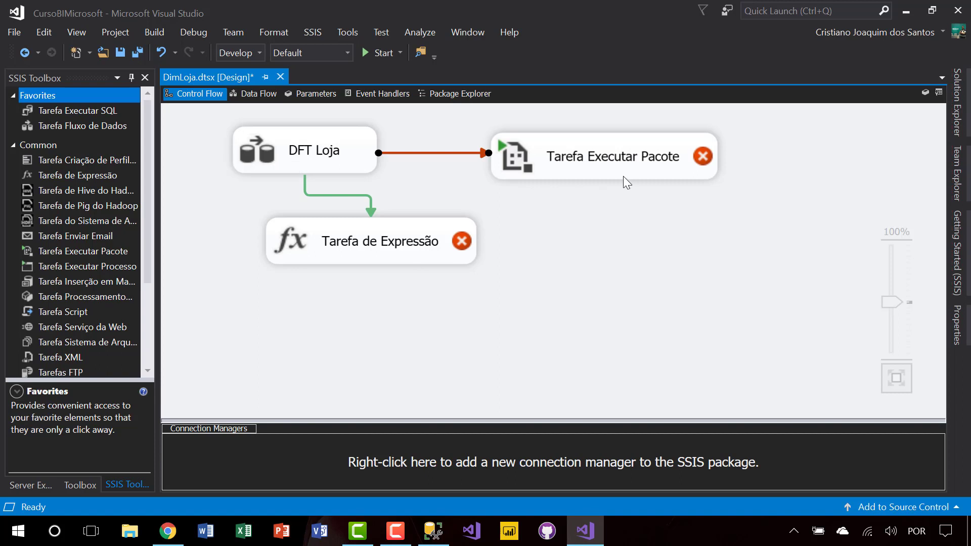
{"action": "mouse_move", "coordinate": [623, 172]}
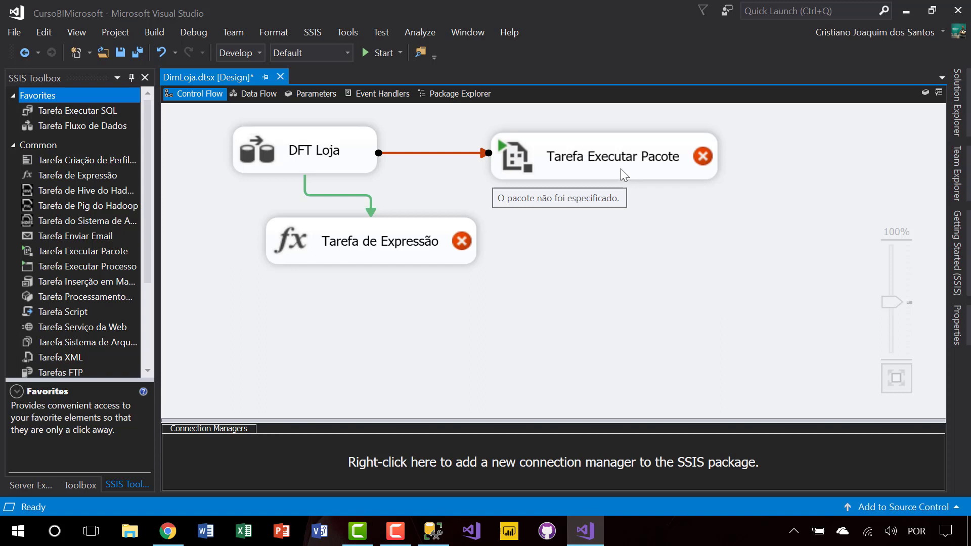
{"action": "left_click", "coordinate": [649, 194]}
- Add a Tarefa do Sistema de Arquivos Hadoop task below Tarefa Executar Pacote and move Tarefa de Expressão further down and left
{"action": "left_click_drag", "start_coordinate": [86, 228], "coordinate": [612, 244]}
{"action": "left_click_drag", "start_coordinate": [449, 253], "coordinate": [385, 309]}
{"action": "left_click_drag", "start_coordinate": [627, 267], "coordinate": [490, 263]}
- Connect DFT Loja to Tarefa do Sistema de Arquivos Hadoop and set that connector's constraint to Completion
{"action": "left_click", "coordinate": [349, 168]}
{"action": "left_click_drag", "start_coordinate": [340, 204], "coordinate": [571, 253]}
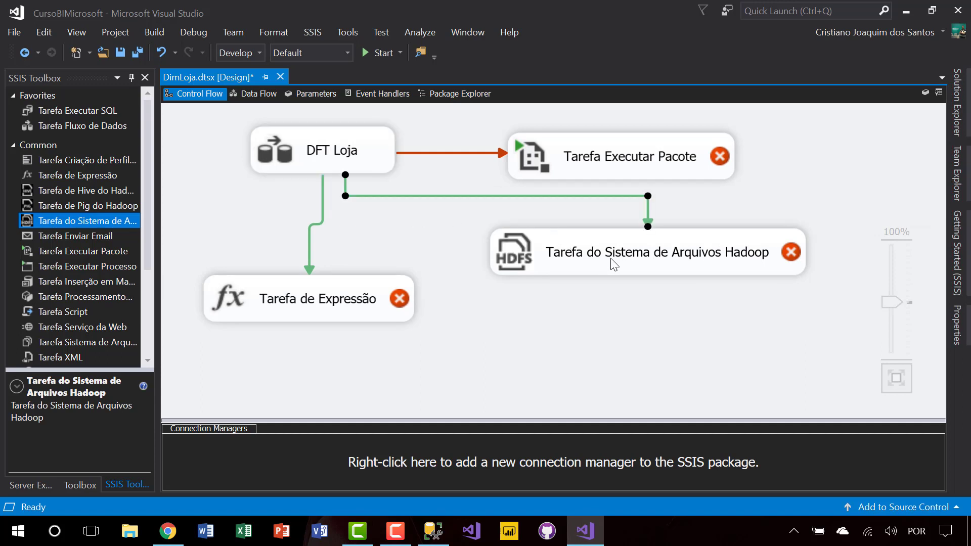
{"action": "right_click", "coordinate": [450, 196]}
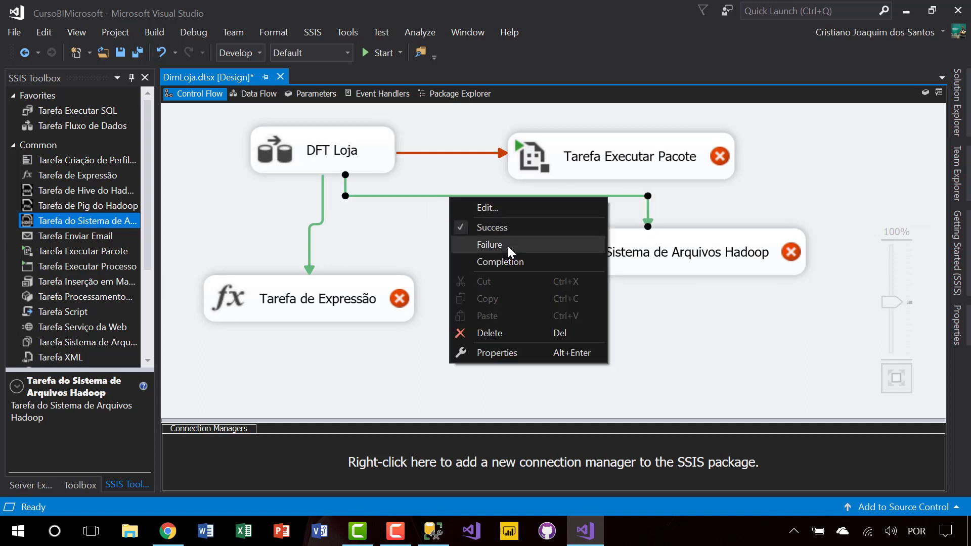
{"action": "left_click", "coordinate": [508, 262]}
{"action": "left_click", "coordinate": [705, 356]}
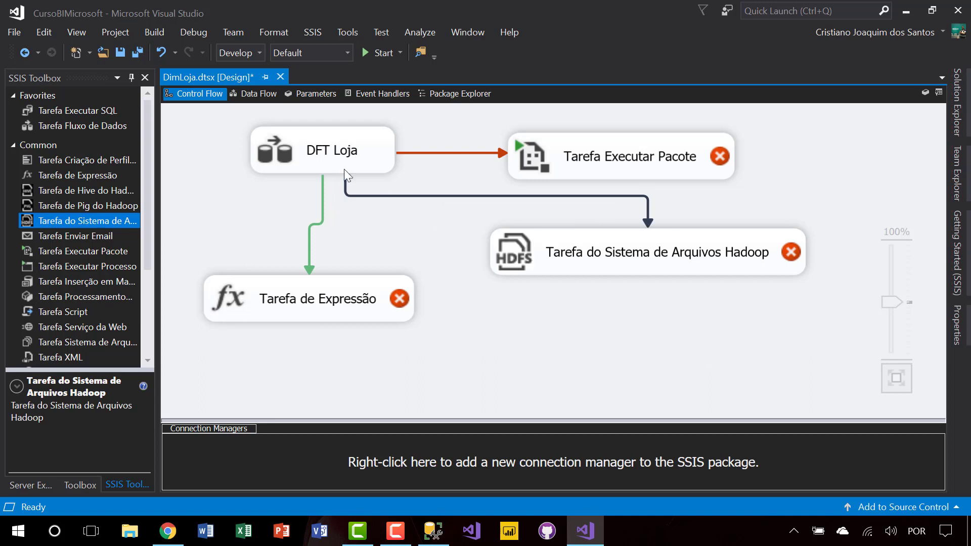
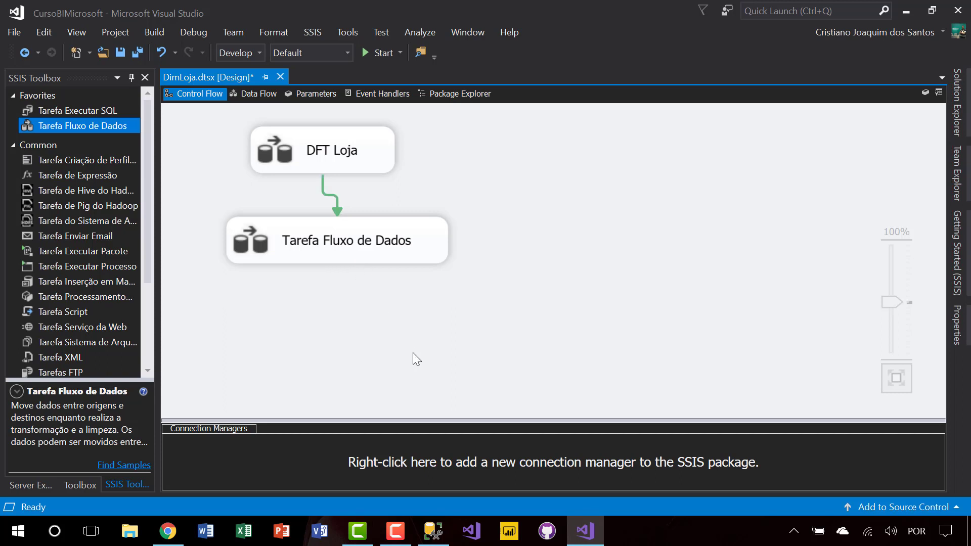
- Rename the second data flow task, below DFT Loja, as DFT Vendedor
{"action": "left_click", "coordinate": [347, 250]}
{"action": "left_click", "coordinate": [347, 248]}
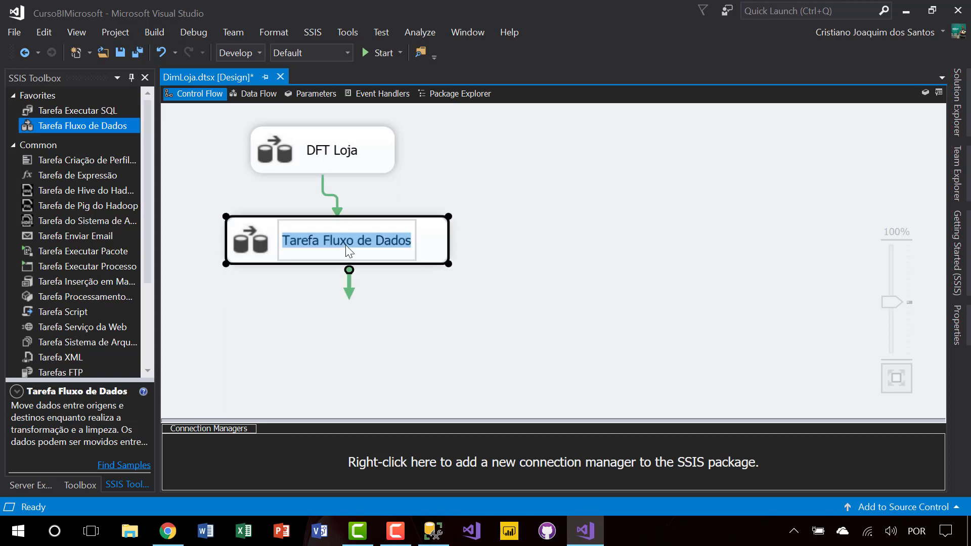
{"action": "type", "text": "DFT "}
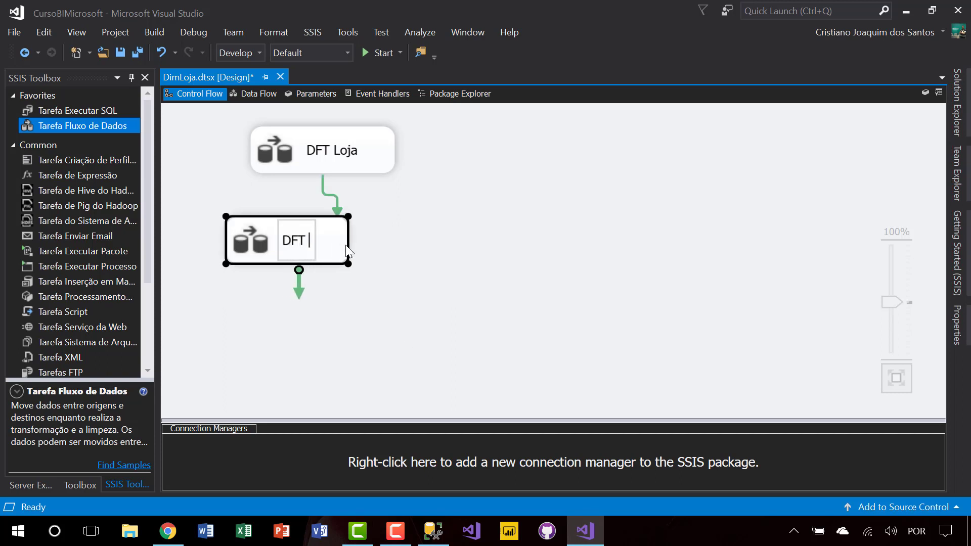
{"action": "type", "text": "Vendedor"}
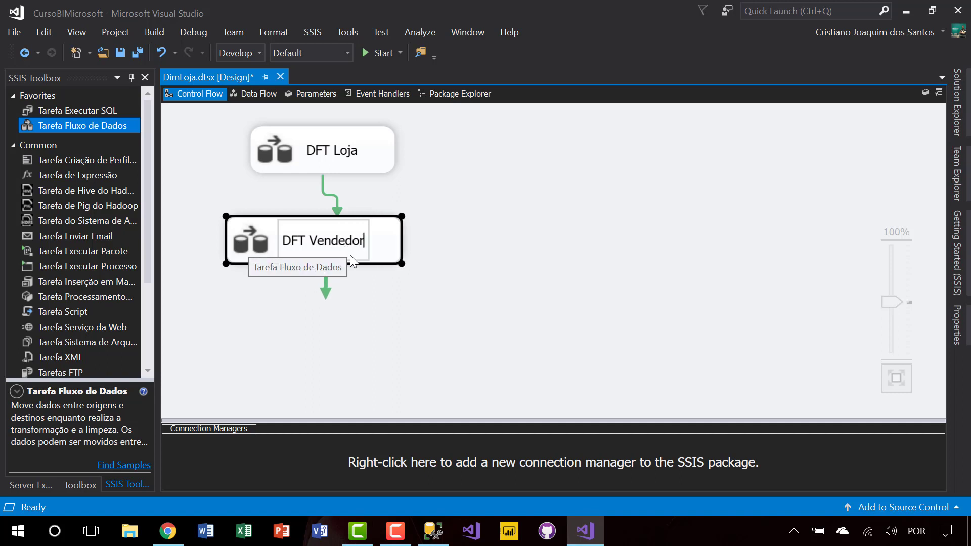
{"action": "left_click", "coordinate": [524, 298]}
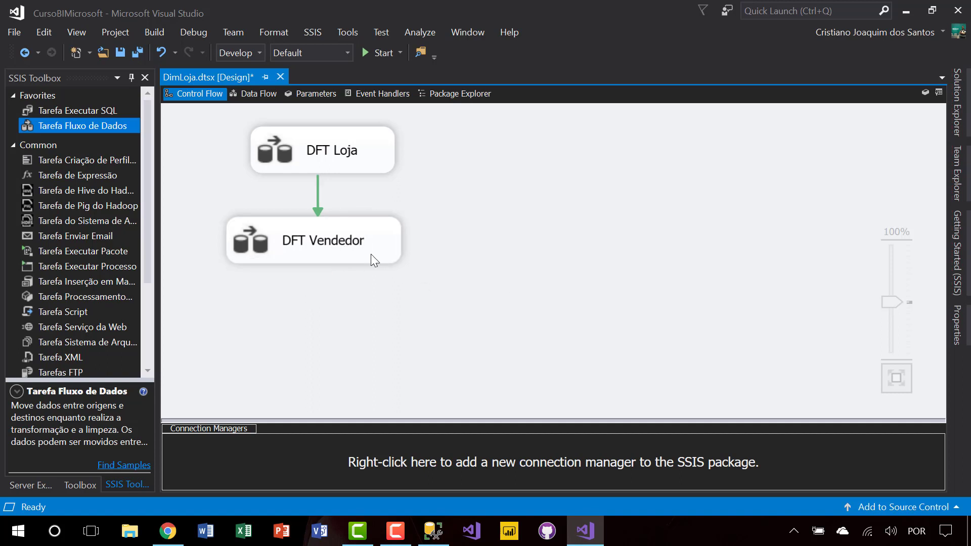
- Open DFT Vendedor in the Data Flow view and switch the displayed data flow task to DFT Loja
{"action": "left_click", "coordinate": [327, 157]}
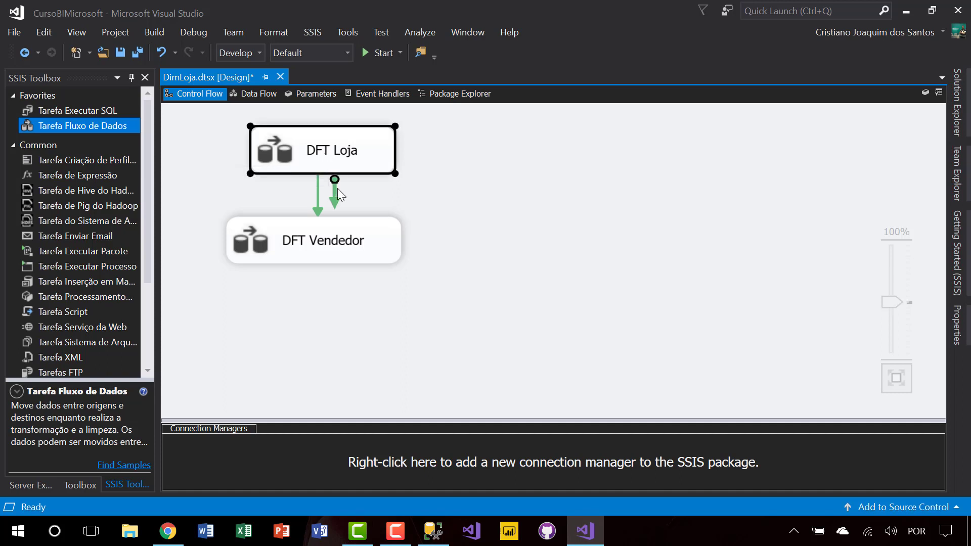
{"action": "left_click", "coordinate": [360, 247]}
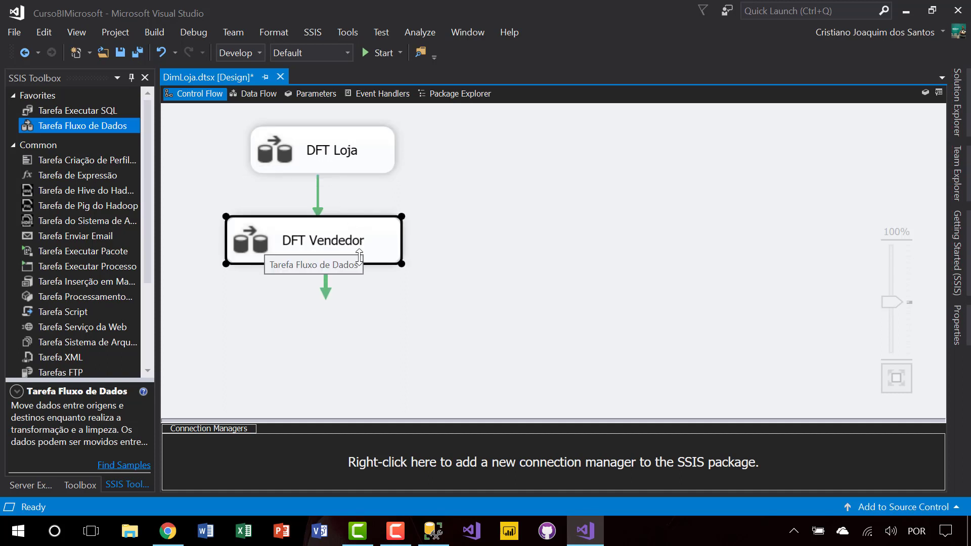
{"action": "left_click", "coordinate": [252, 93]}
{"action": "left_click", "coordinate": [277, 115]}
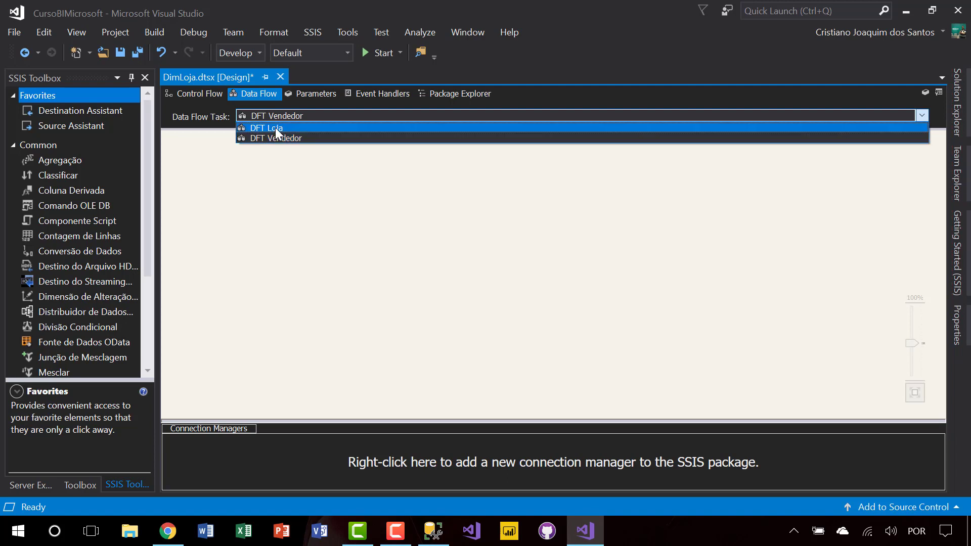
{"action": "left_click", "coordinate": [276, 127]}
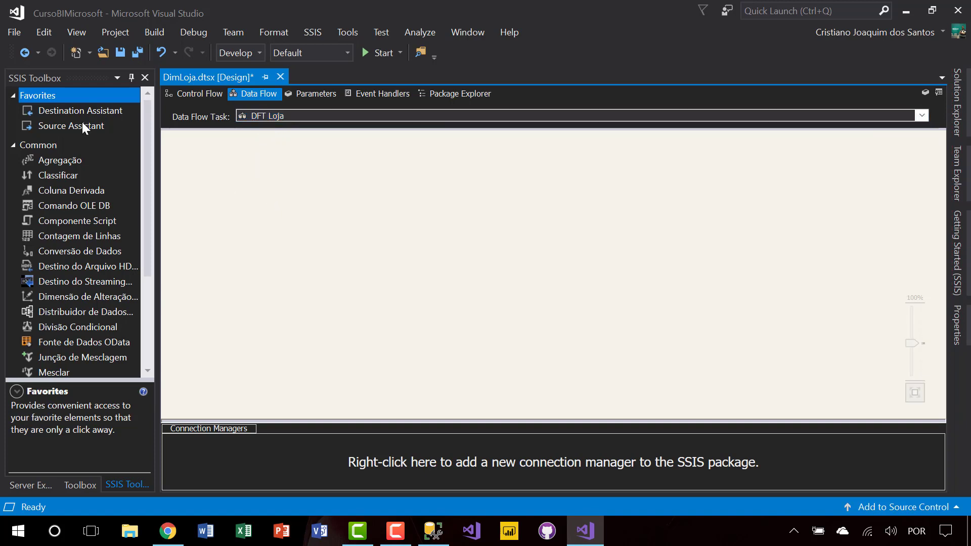
- Examine the SSIS Toolbox categories offered for the data flow and for the control flow, including Containers and Other Tasks
{"action": "scroll", "coordinate": [66, 182], "scroll_direction": "down", "scroll_amount": 3}
{"action": "scroll", "coordinate": [74, 188], "scroll_direction": "up", "scroll_amount": 3}
{"action": "left_click", "coordinate": [10, 145]}
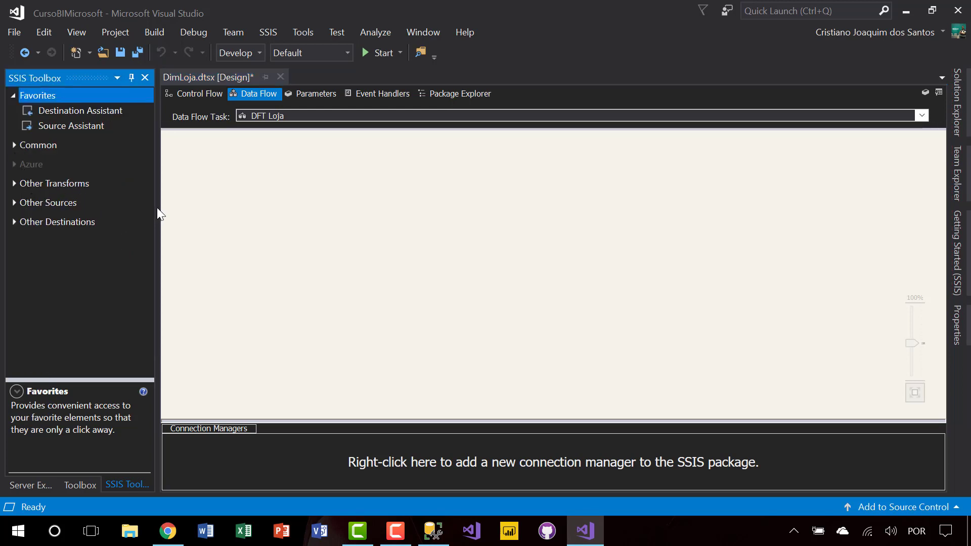
{"action": "left_click", "coordinate": [175, 91]}
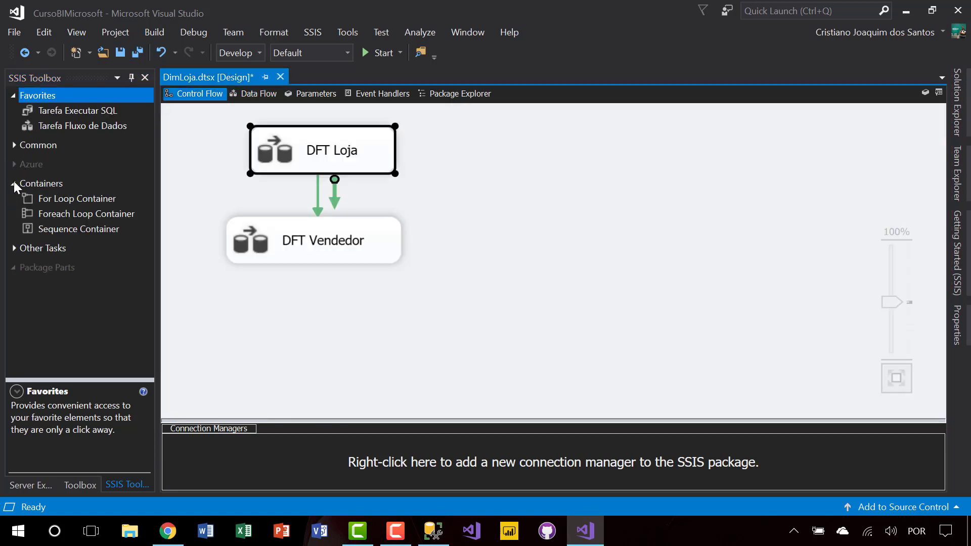
{"action": "left_click", "coordinate": [167, 162]}
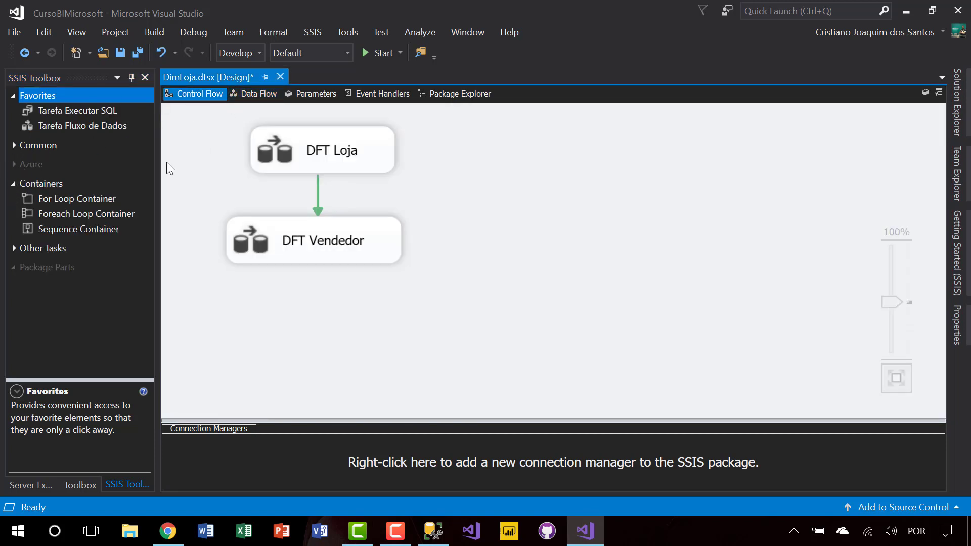
{"action": "left_click", "coordinate": [14, 182]}
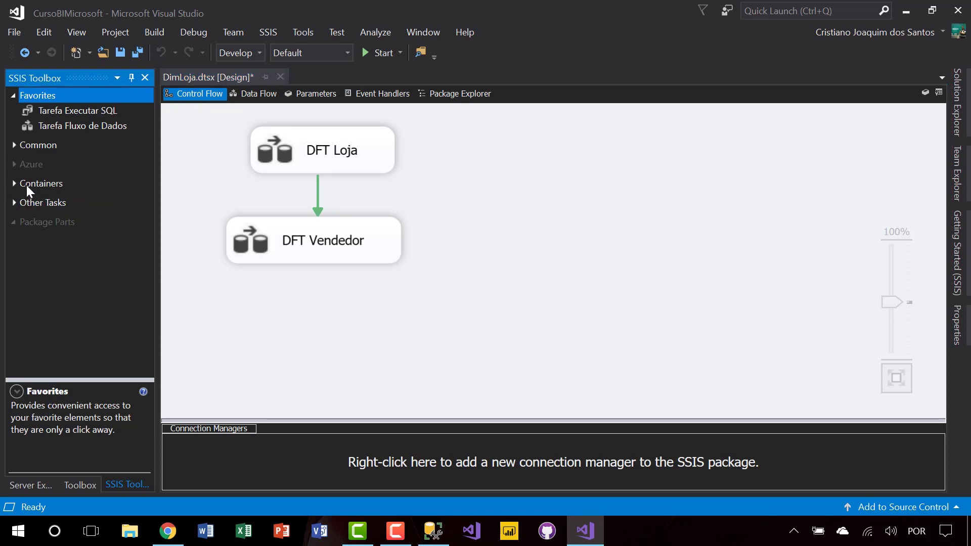
{"action": "left_click", "coordinate": [11, 205]}
{"action": "scroll", "coordinate": [85, 244], "scroll_direction": "down", "scroll_amount": 5}
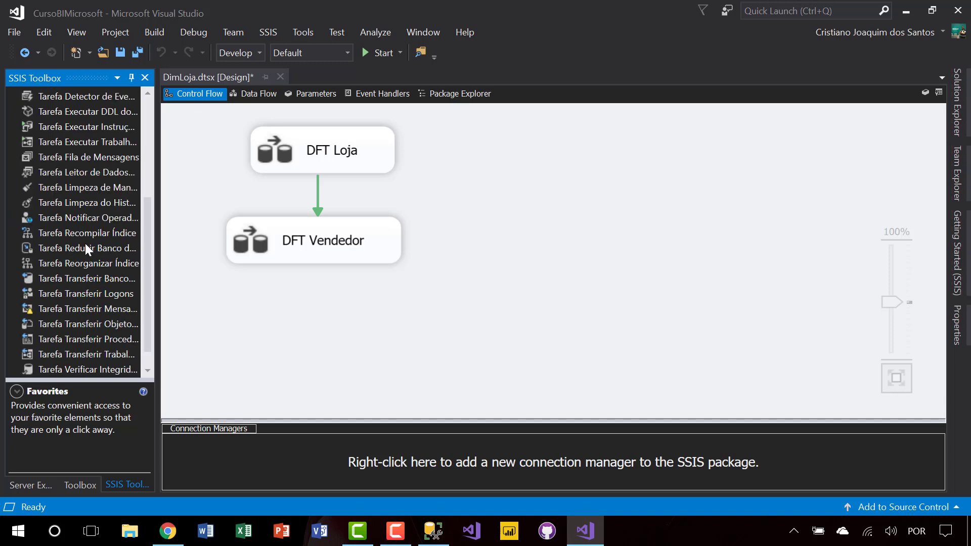
- Collapse Other Tasks in the control flow toolbox and examine the data flow toolbox's Other Sources, Other Destinations and Other Transforms categories
{"action": "scroll", "coordinate": [22, 143], "scroll_direction": "up", "scroll_amount": 5}
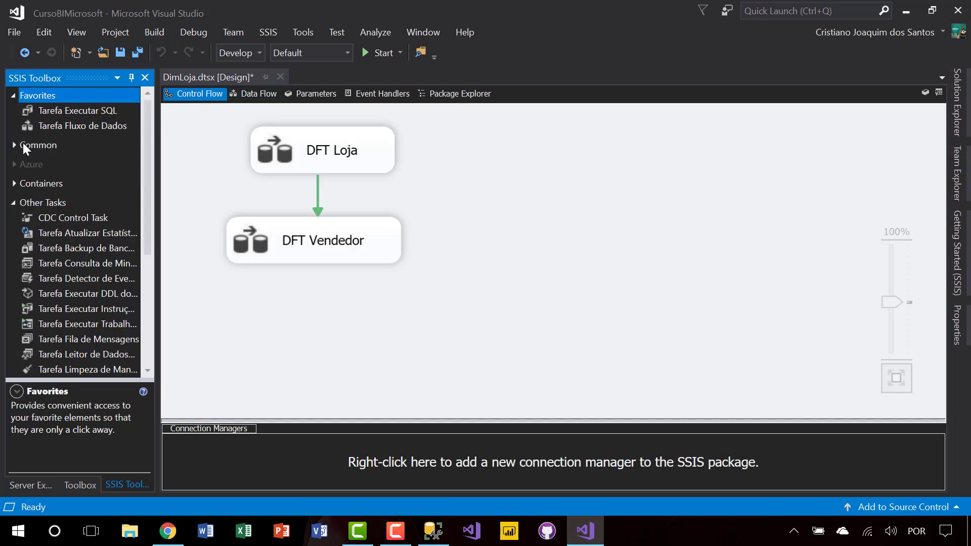
{"action": "left_click", "coordinate": [14, 204]}
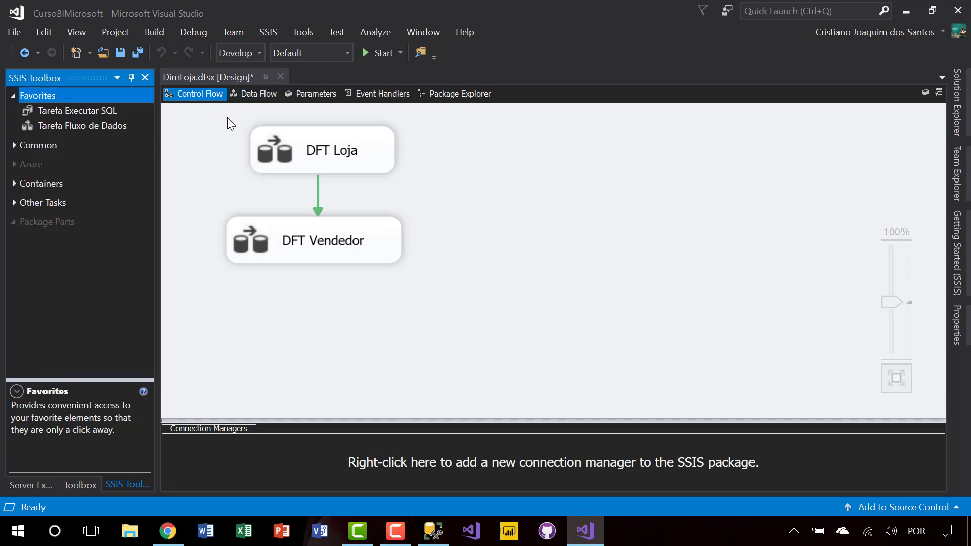
{"action": "left_click", "coordinate": [260, 94]}
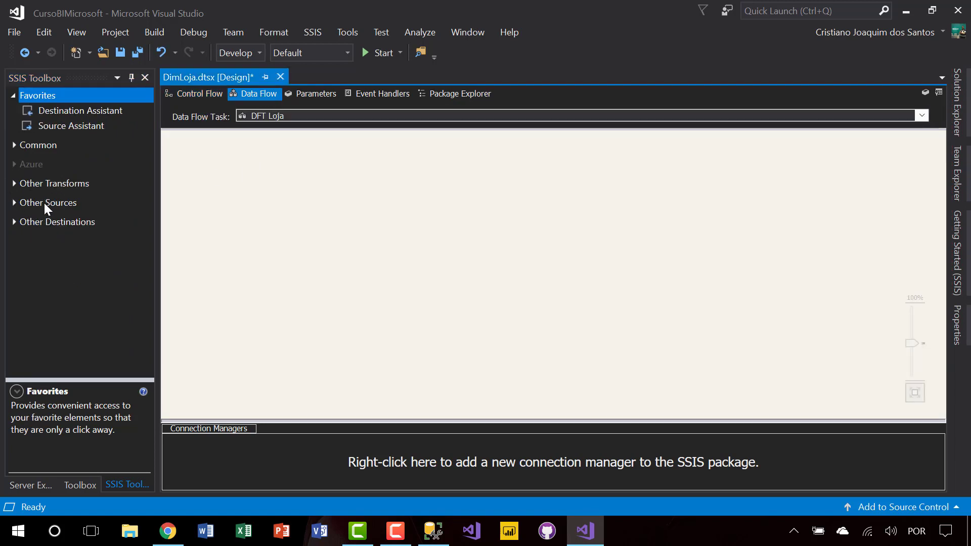
{"action": "left_click", "coordinate": [60, 202]}
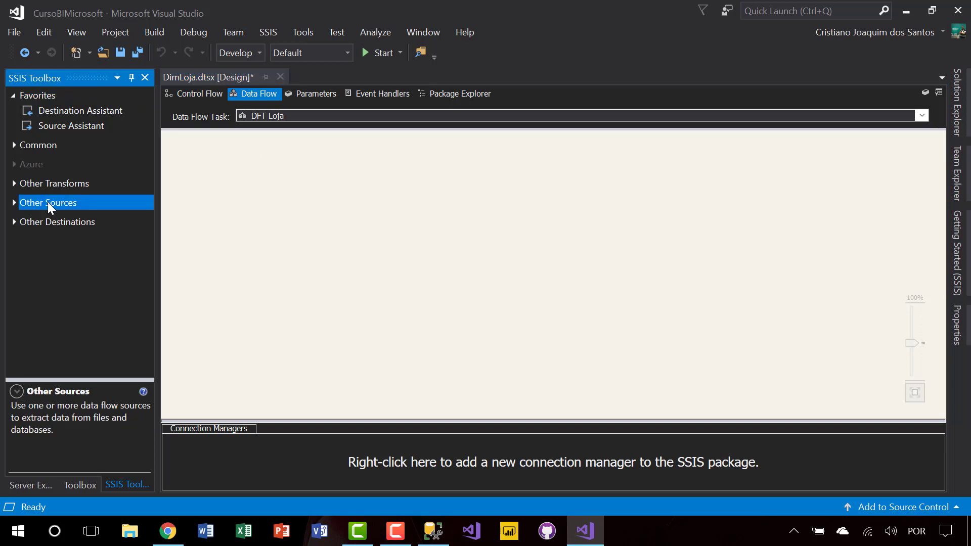
{"action": "left_click", "coordinate": [68, 223]}
{"action": "left_click", "coordinate": [66, 221]}
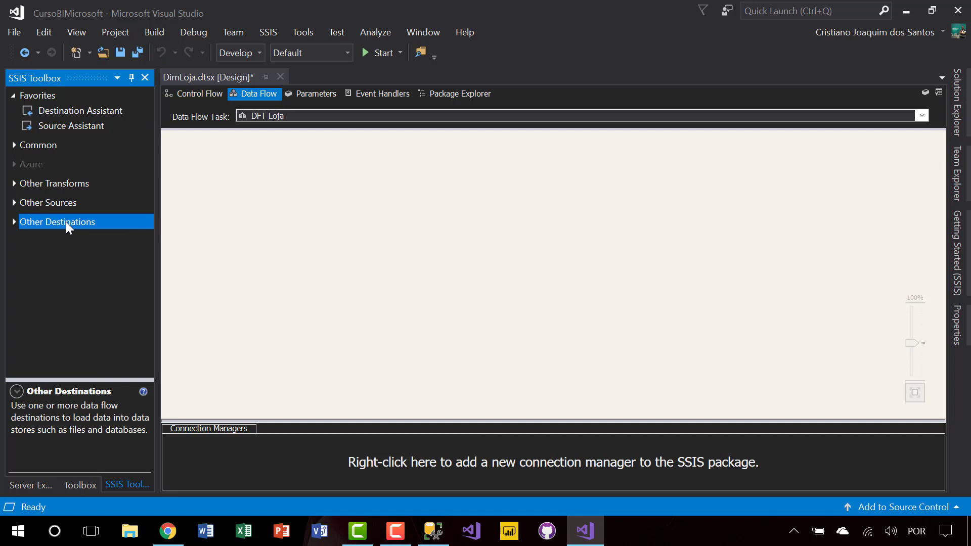
{"action": "left_click", "coordinate": [56, 179]}
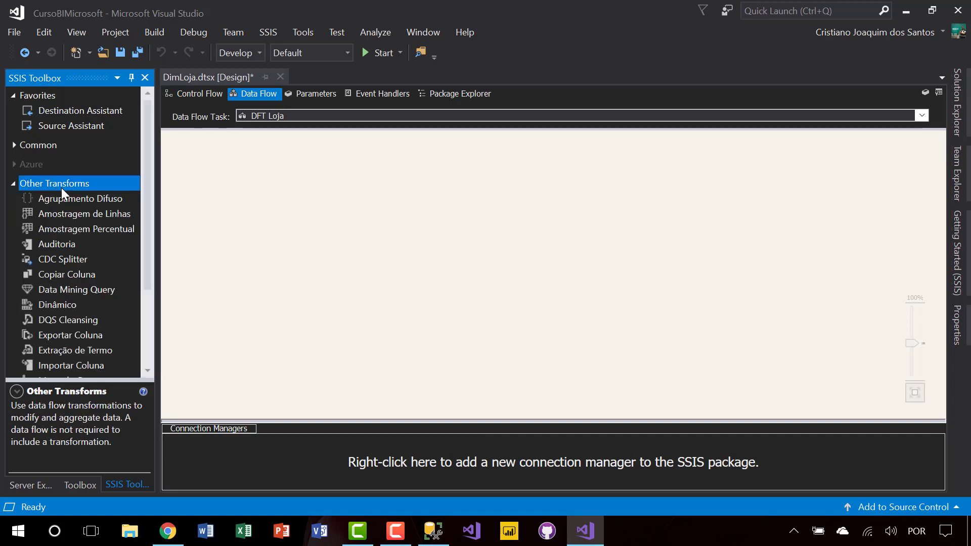
{"action": "left_click", "coordinate": [15, 184]}
{"action": "left_click", "coordinate": [15, 184]}
{"action": "scroll", "coordinate": [51, 265], "scroll_direction": "down", "scroll_amount": 3}
{"action": "scroll", "coordinate": [50, 265], "scroll_direction": "up", "scroll_amount": 3}
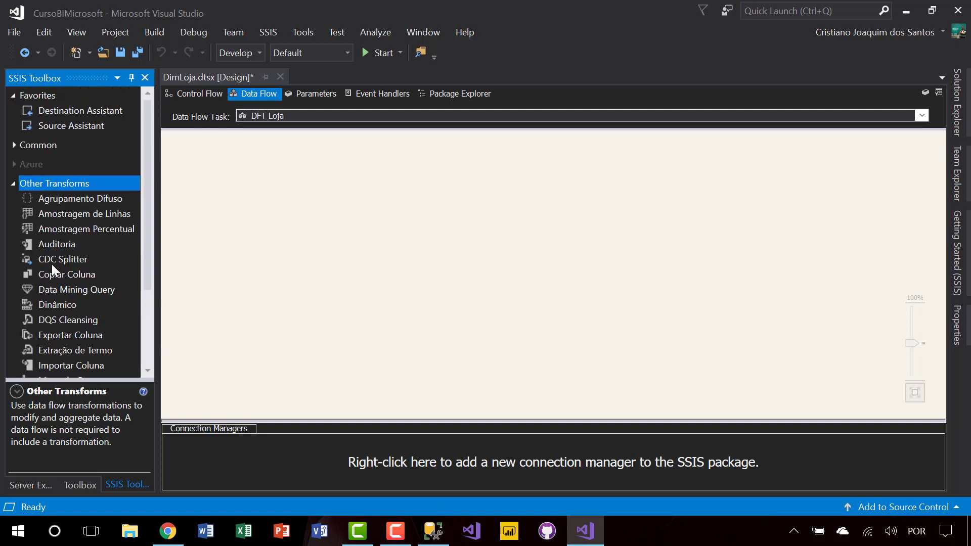
{"action": "left_click", "coordinate": [19, 182]}
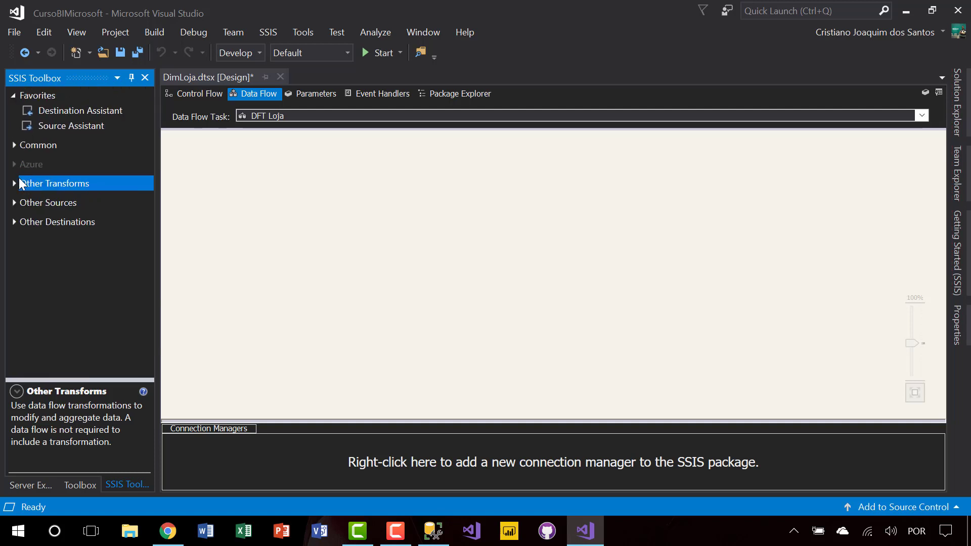
- Show the DimLoja package's parameters and locate the project-level Project.params file under SSIS.CursoBI for comparison
{"action": "left_click", "coordinate": [329, 95]}
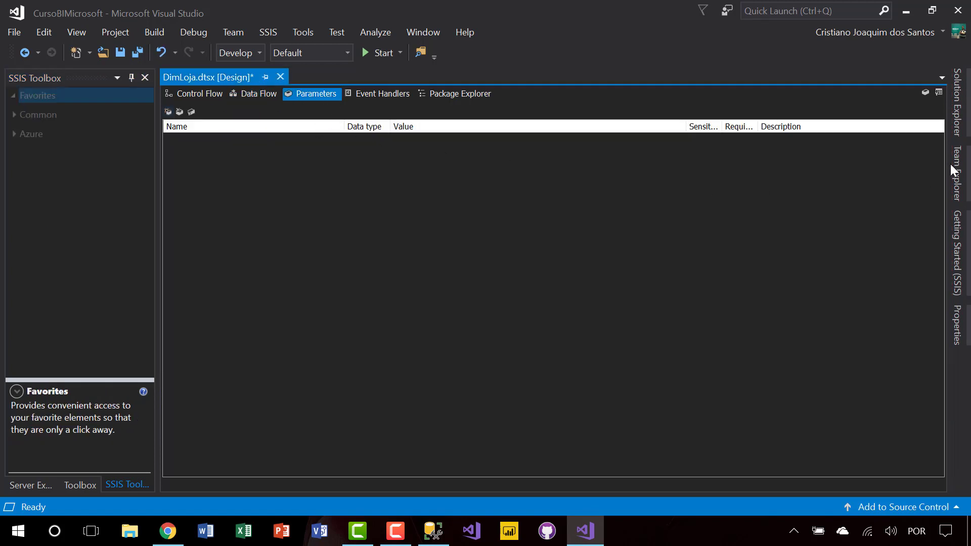
{"action": "left_click", "coordinate": [959, 112]}
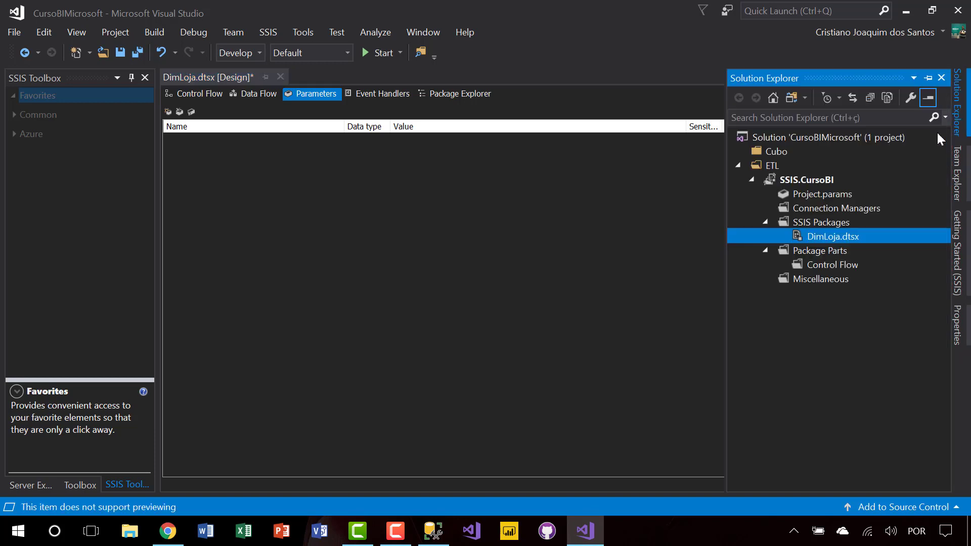
{"action": "left_click", "coordinate": [831, 194]}
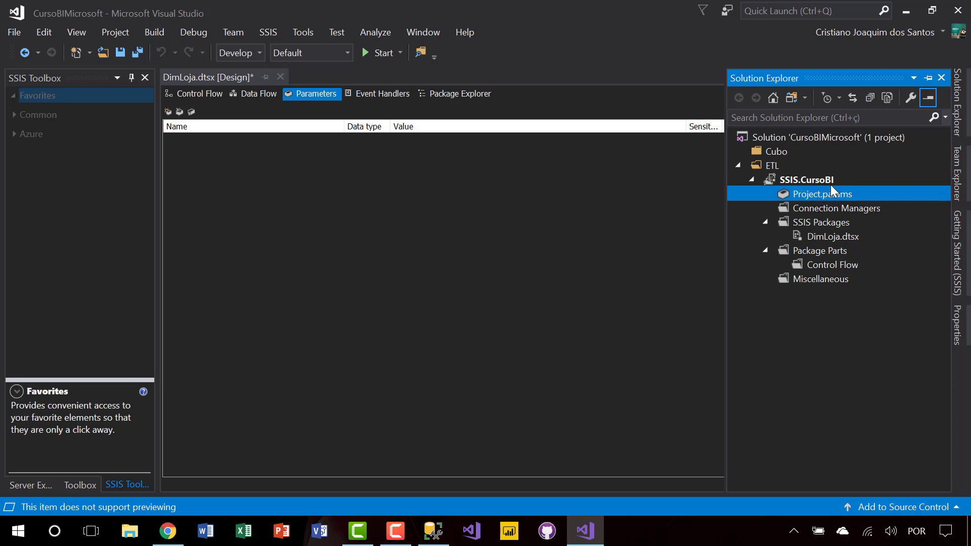
{"action": "left_click", "coordinate": [454, 197]}
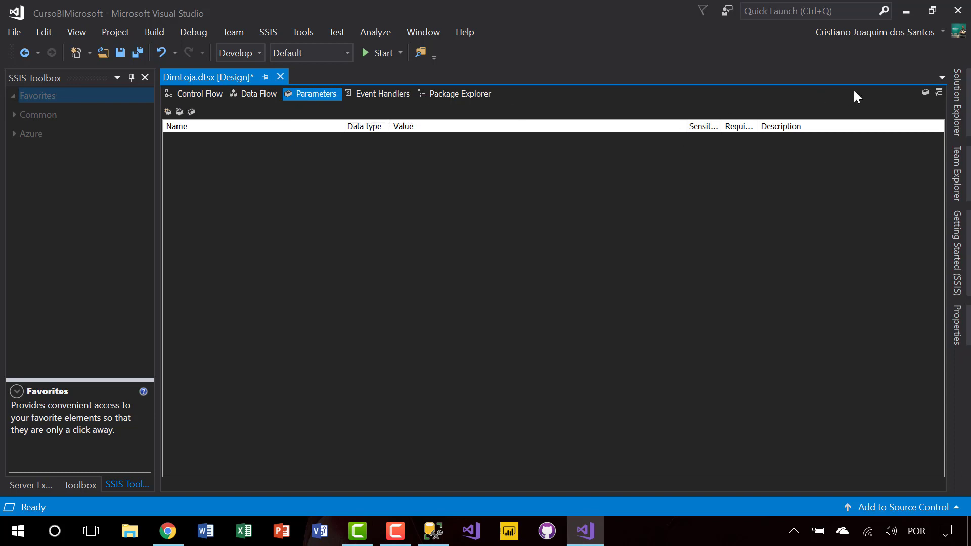
{"action": "left_click", "coordinate": [960, 126]}
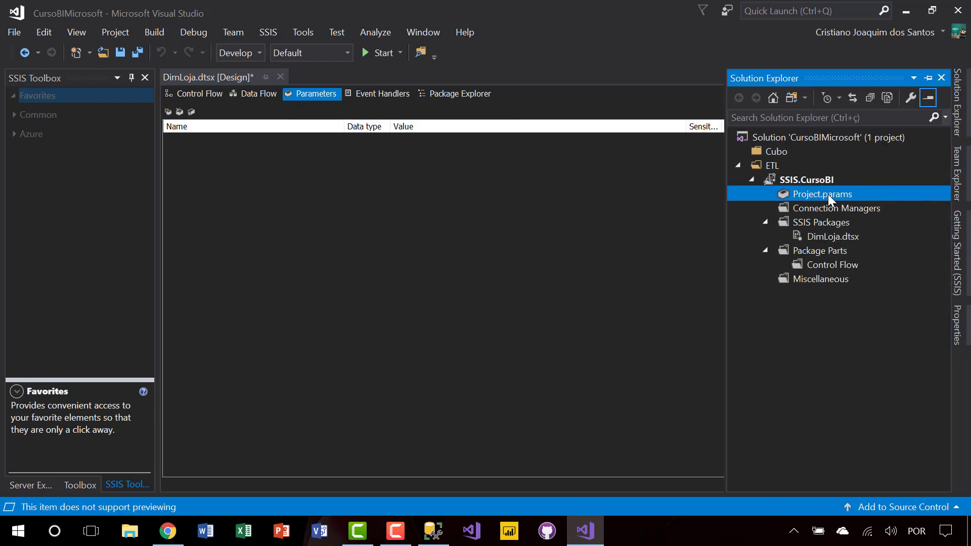
{"action": "left_click", "coordinate": [292, 160]}
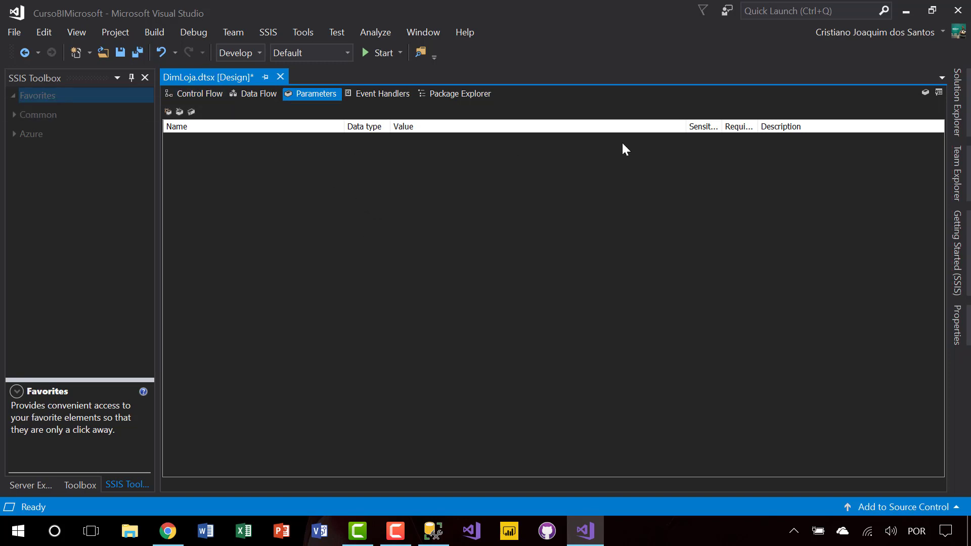
{"action": "left_click", "coordinate": [957, 101]}
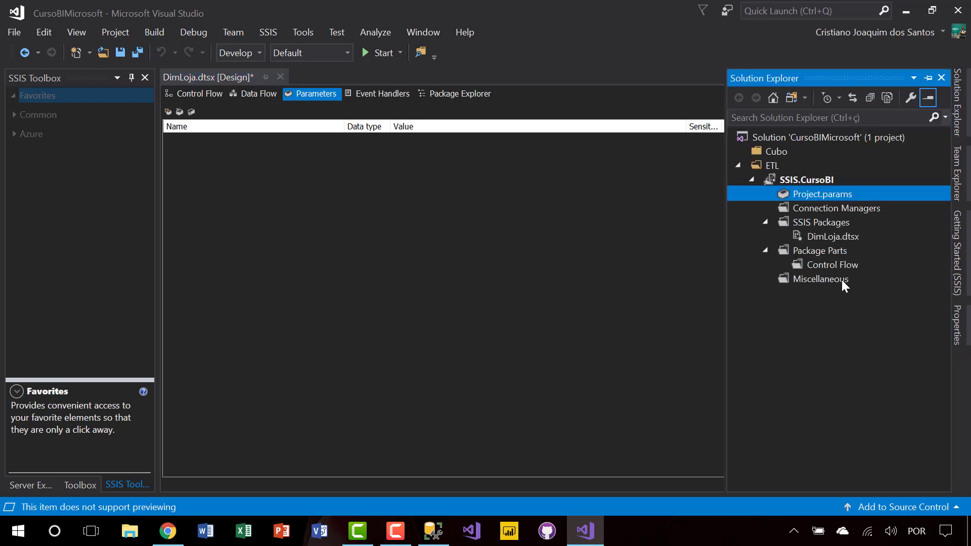
{"action": "left_click", "coordinate": [340, 222]}
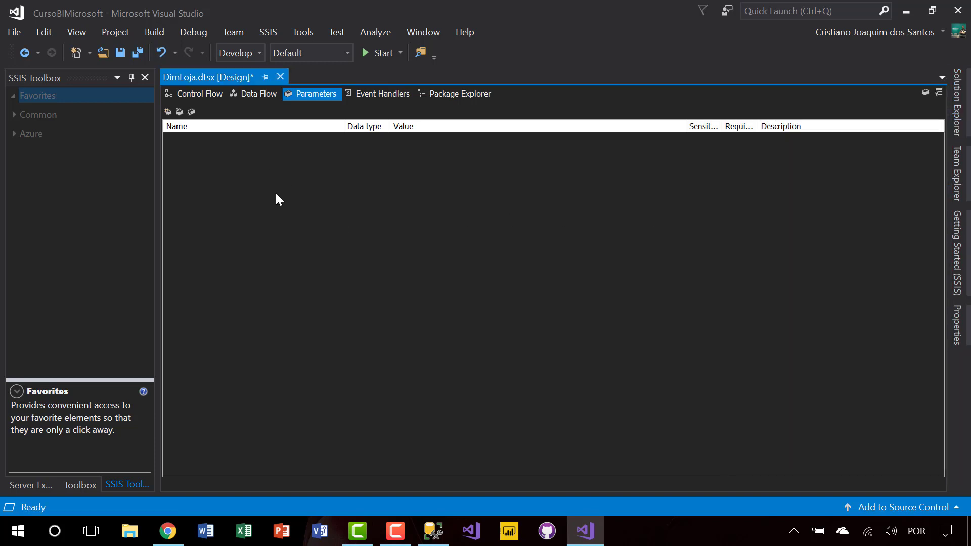
- Add a parameter named DataInicioDimLoja to the DimLoja package
{"action": "left_click", "coordinate": [168, 112]}
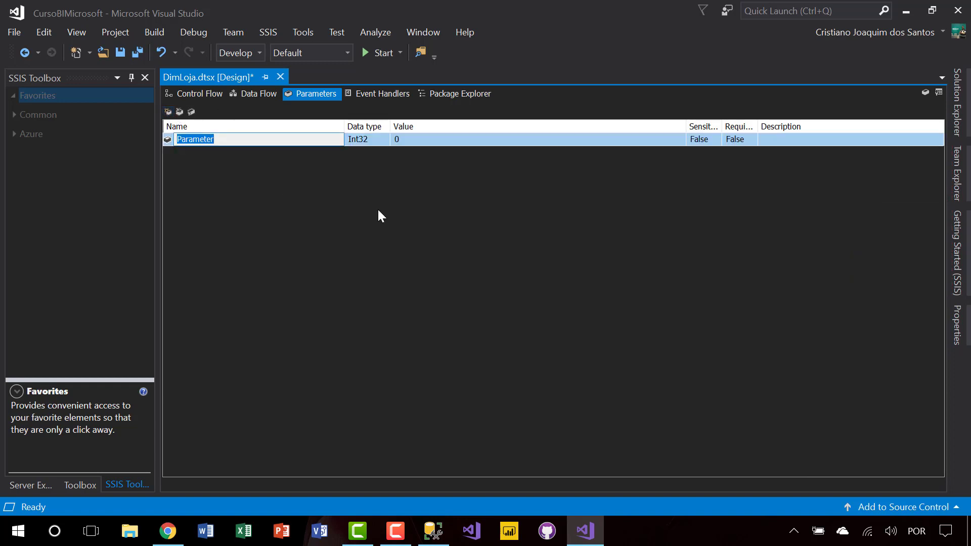
{"action": "type", "text": "Di"}
{"action": "type", "text": "taIni"}
{"action": "type", "text": "cio"}
{"action": "type", "text": "DimLoaj"}
{"action": "key", "text": "BackSpace"}
{"action": "key", "text": "BackSpace"}
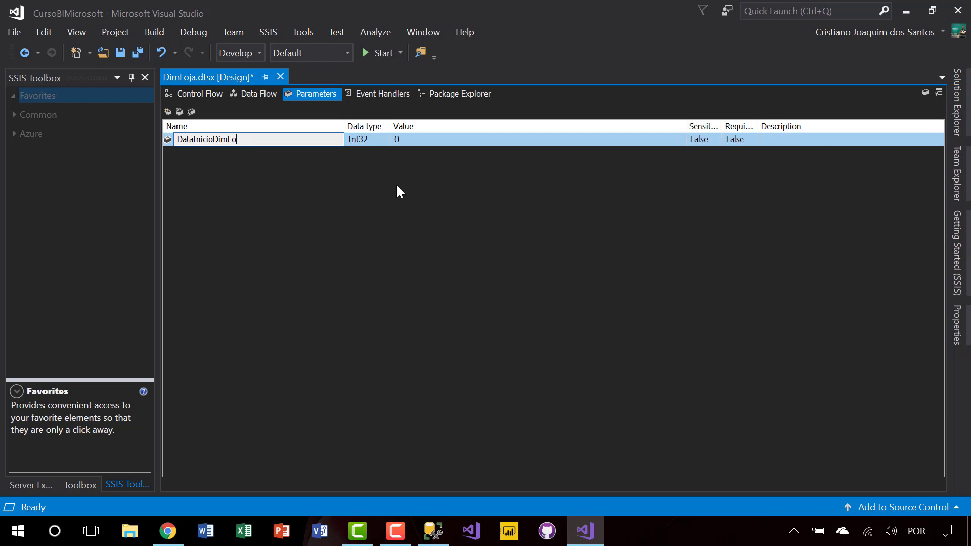
{"action": "type", "text": "ja"}
{"action": "key", "text": "Return"}
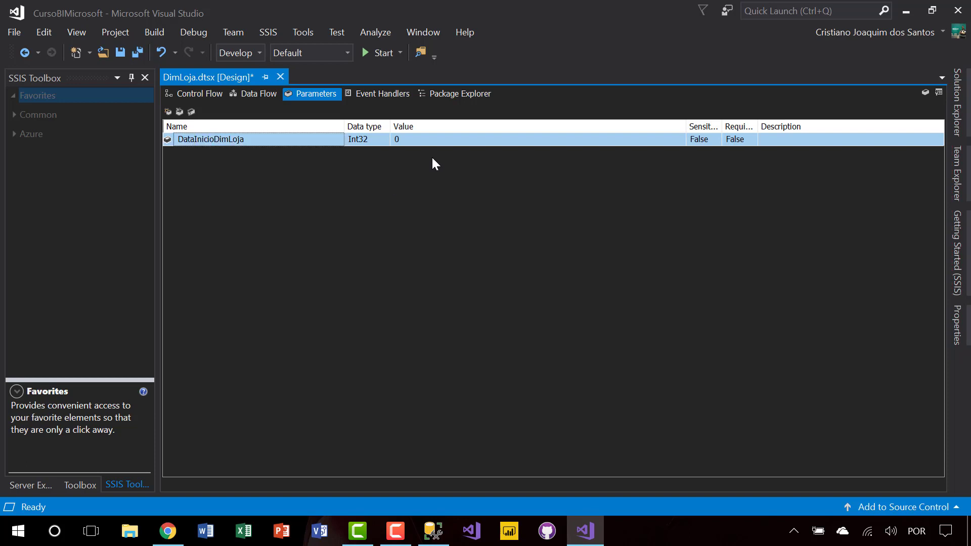
- Set the data type of the DataInicioDimLoja parameter to DateTime
{"action": "left_click", "coordinate": [375, 140]}
{"action": "left_click", "coordinate": [385, 140]}
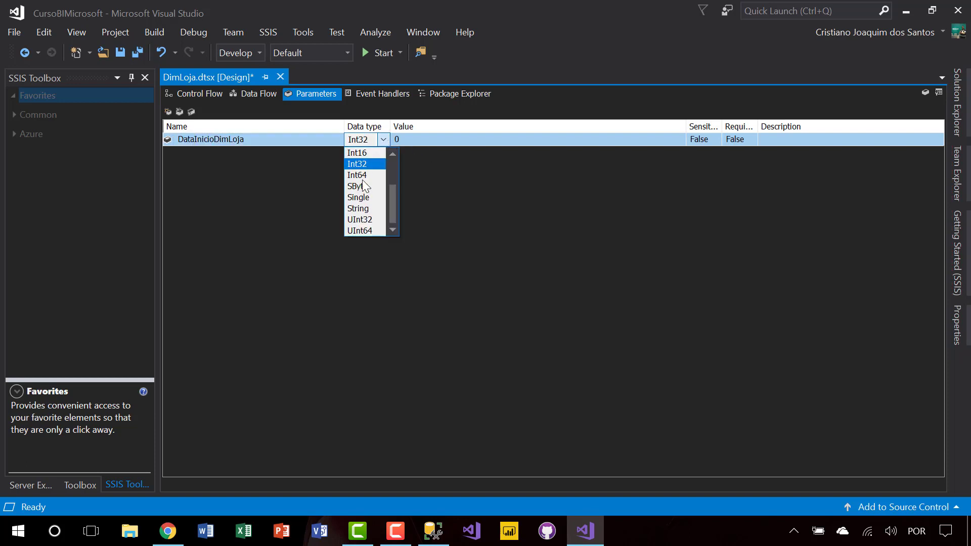
{"action": "scroll", "coordinate": [353, 222], "scroll_direction": "up", "scroll_amount": 1}
{"action": "left_click", "coordinate": [358, 179]}
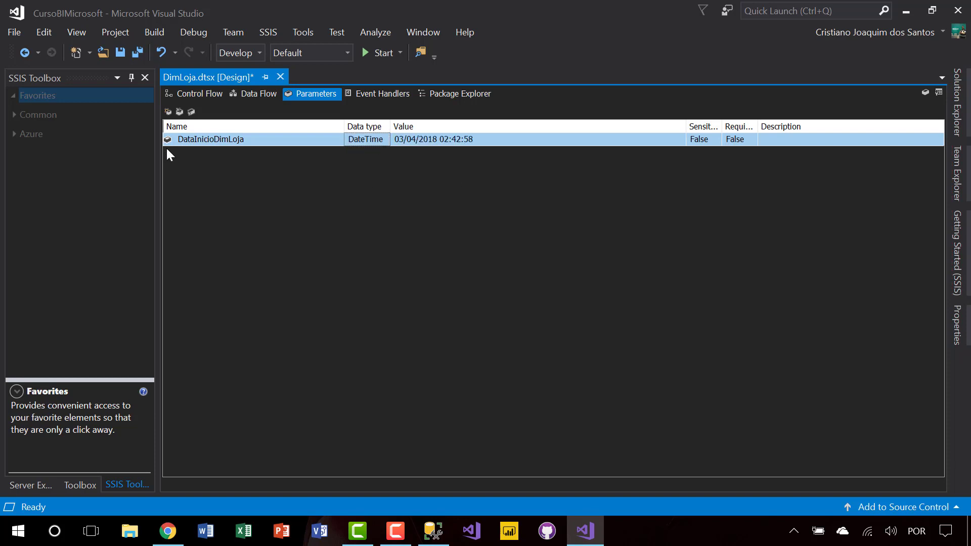
- Open Project.params to view the project-level parameters and compare them with the DimLoja package's own parameters
{"action": "left_click", "coordinate": [959, 101]}
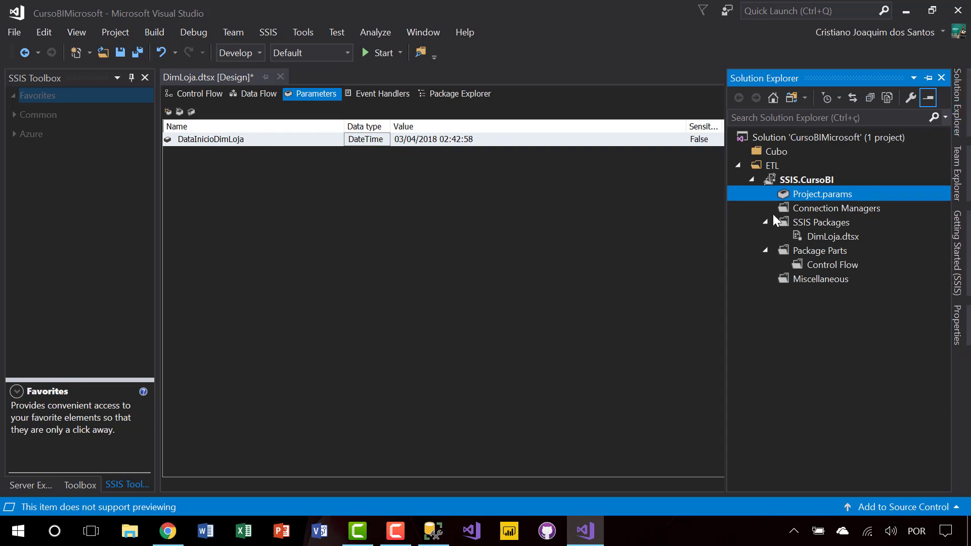
{"action": "double_click", "coordinate": [826, 196]}
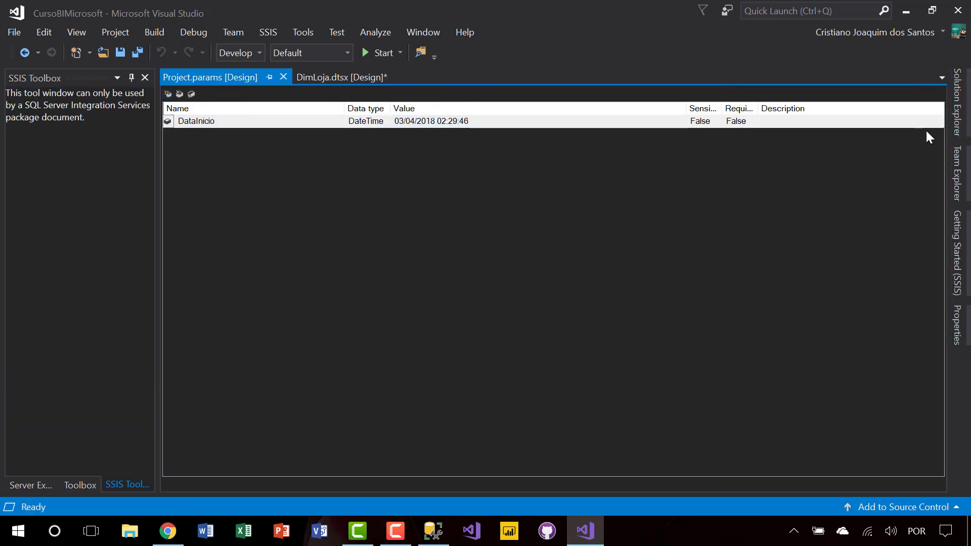
{"action": "left_click", "coordinate": [965, 118]}
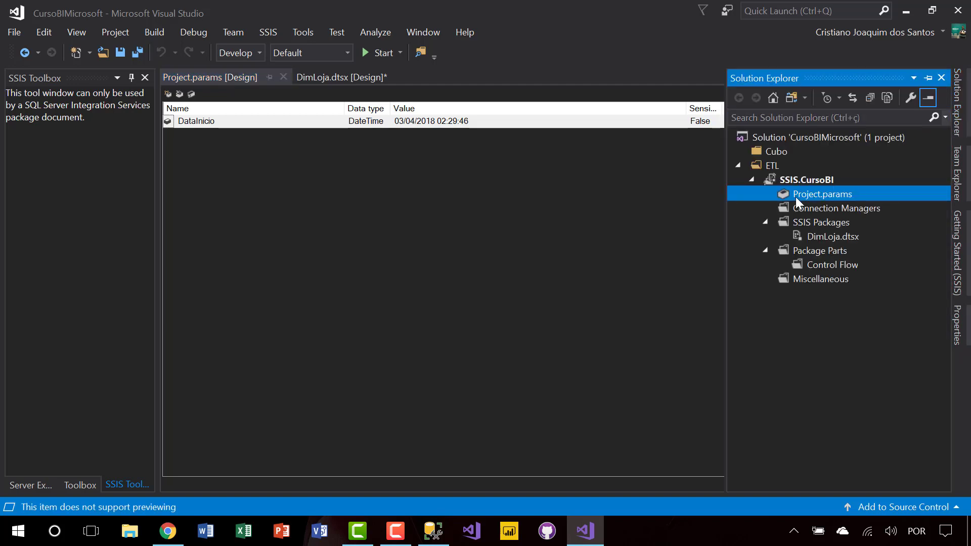
{"action": "left_click", "coordinate": [338, 79]}
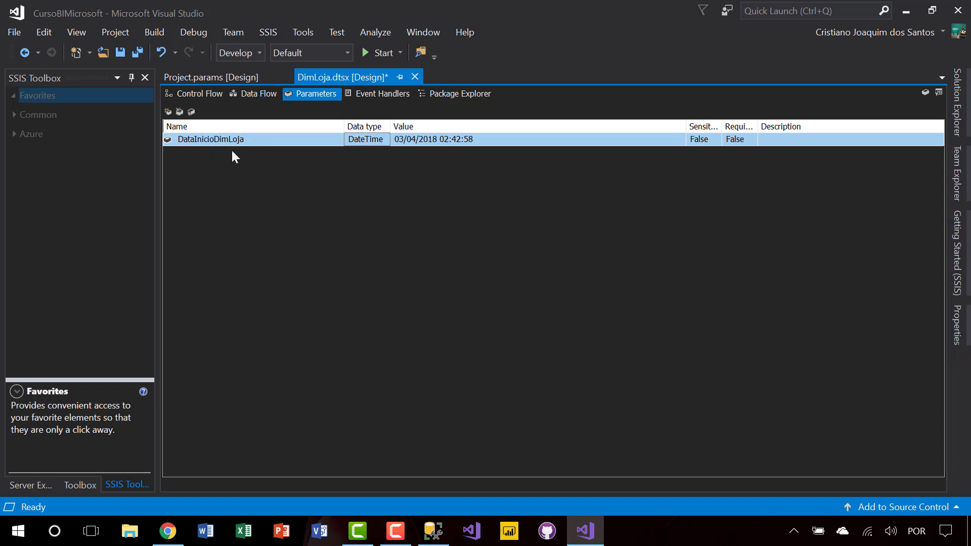
{"action": "left_click", "coordinate": [235, 136]}
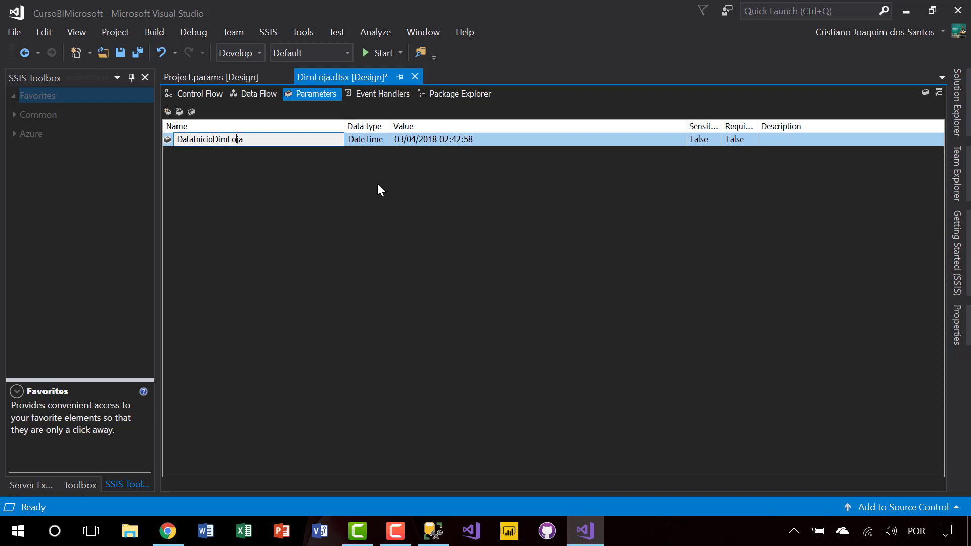
{"action": "left_click", "coordinate": [392, 196]}
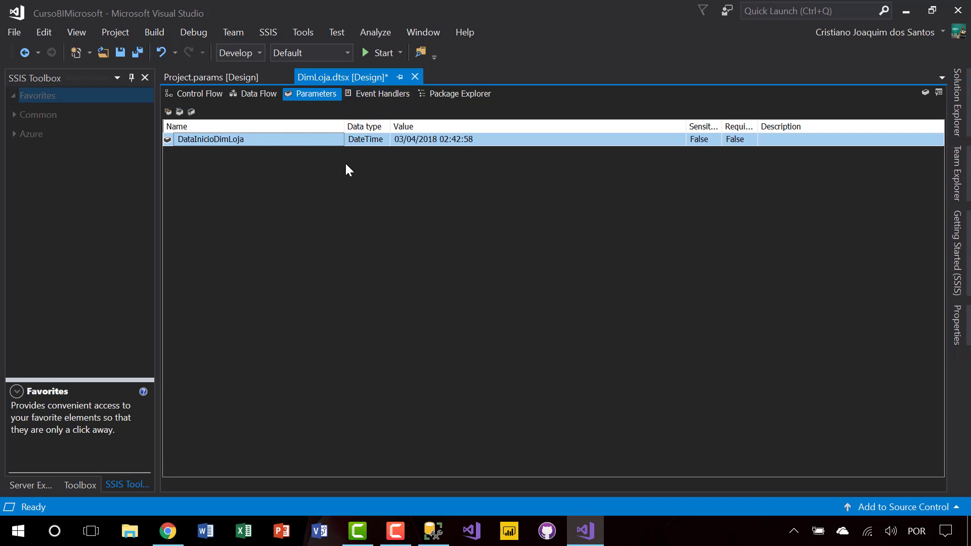
{"action": "left_click", "coordinate": [957, 129]}
{"action": "left_click", "coordinate": [372, 232]}
- Examine the executables available in DimLoja's Event Handlers view and revisit the package's data flow and control flow
{"action": "left_click", "coordinate": [375, 93]}
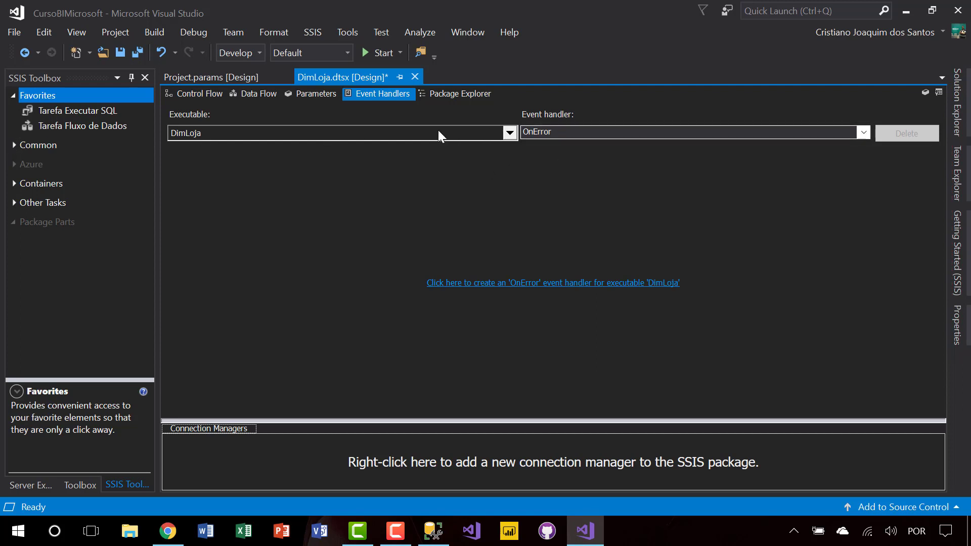
{"action": "left_click", "coordinate": [390, 133]}
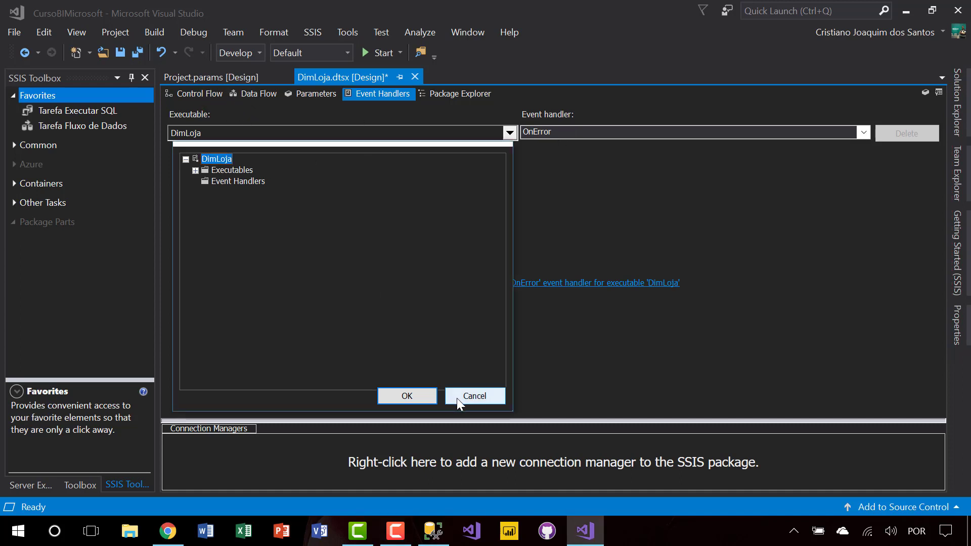
{"action": "left_click", "coordinate": [473, 396]}
{"action": "left_click", "coordinate": [244, 91]}
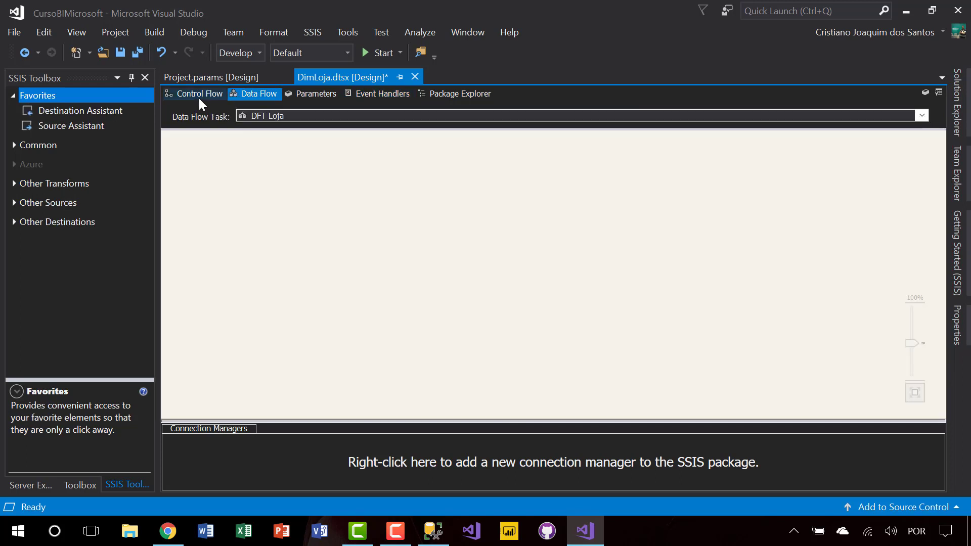
{"action": "left_click", "coordinate": [200, 100]}
{"action": "left_click", "coordinate": [262, 96]}
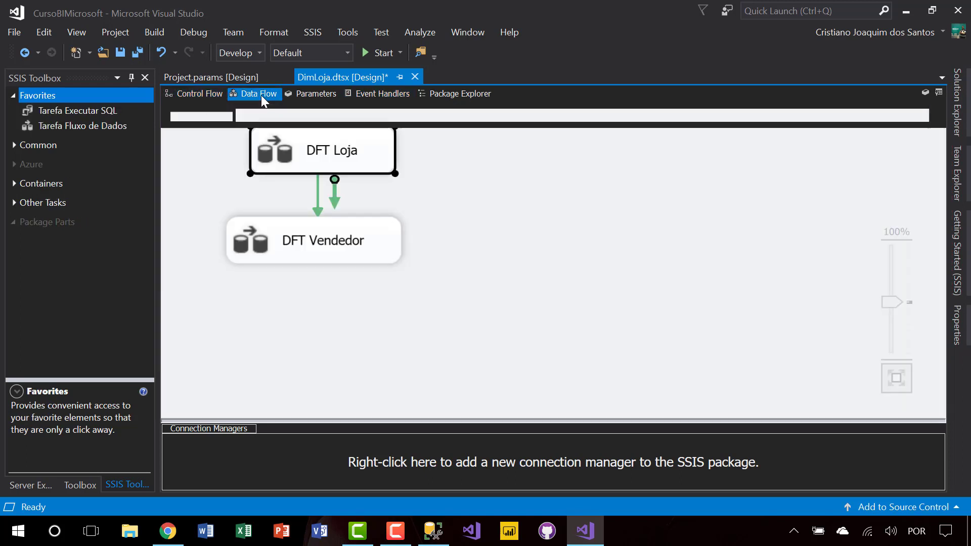
{"action": "left_click", "coordinate": [374, 93]}
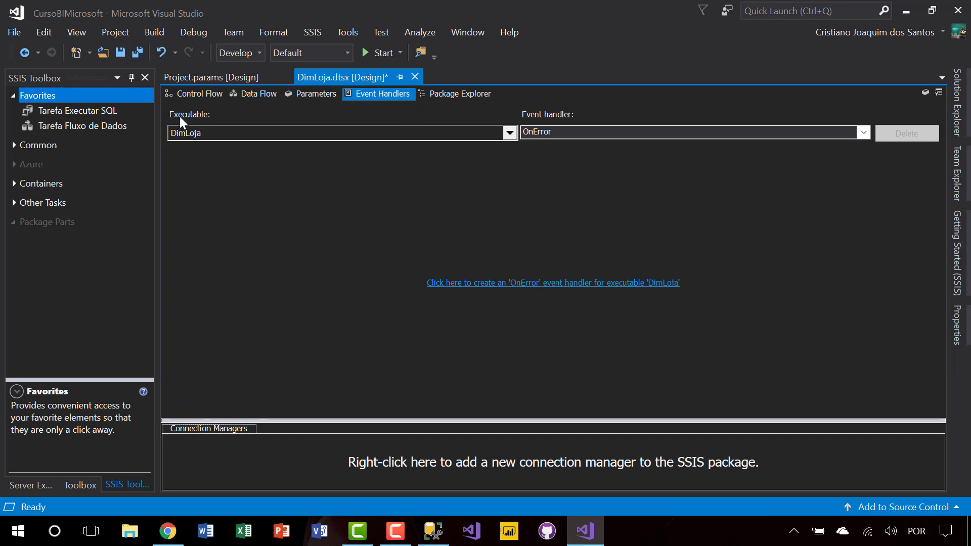
- Choose DimLoja as the executable and OnError as its event handler
{"action": "left_click", "coordinate": [212, 132]}
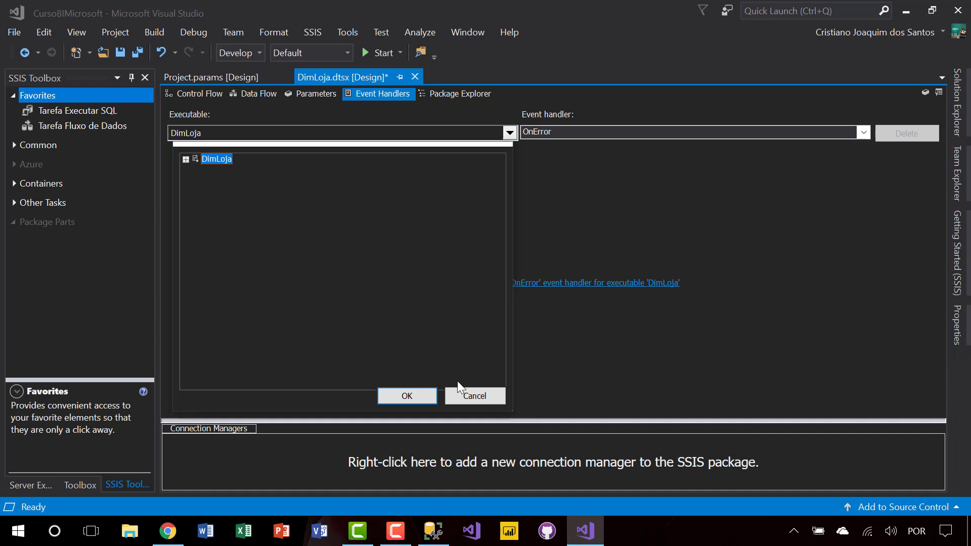
{"action": "left_click", "coordinate": [413, 396]}
{"action": "left_click", "coordinate": [552, 127]}
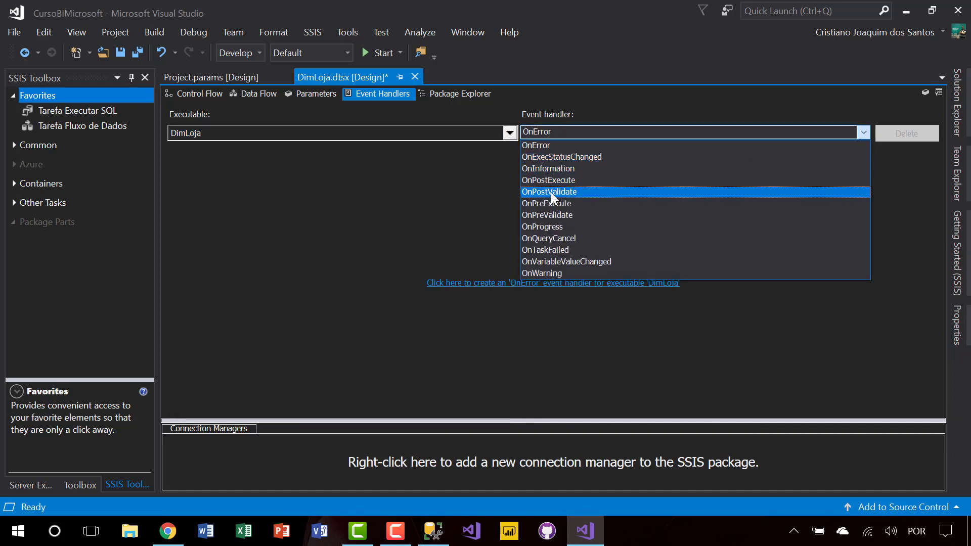
{"action": "left_click", "coordinate": [569, 146]}
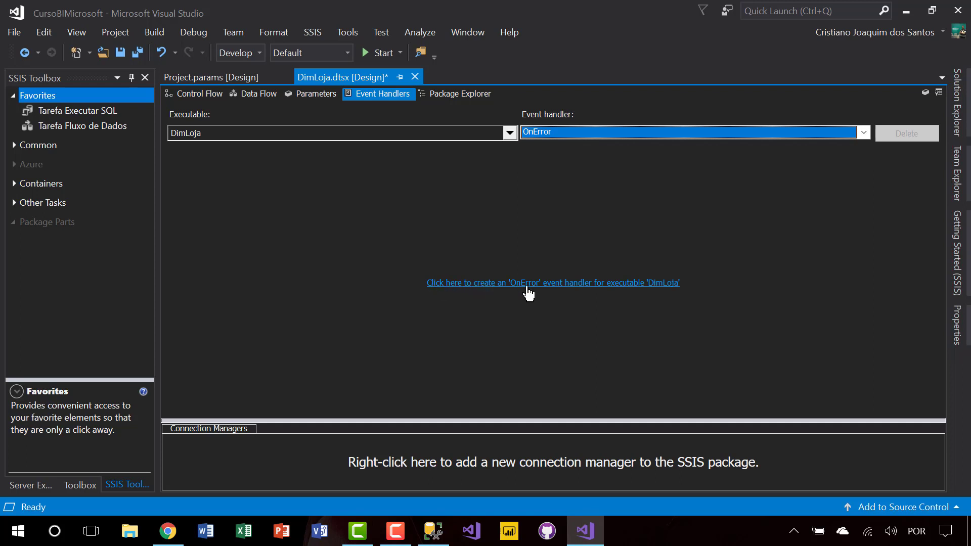
- Create an OnError event handler for the DimLoja executable and browse the tasks available under Other Tasks
{"action": "left_click", "coordinate": [559, 284]}
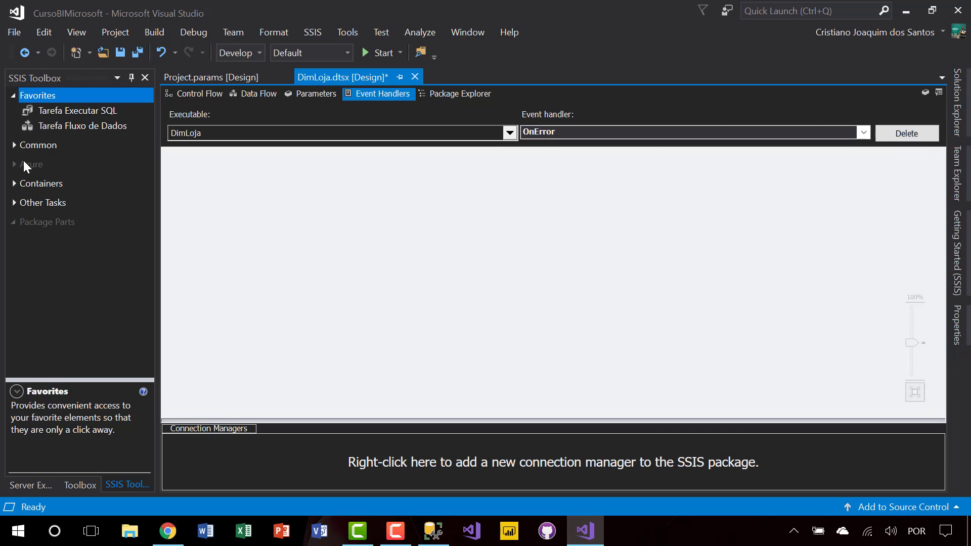
{"action": "left_click", "coordinate": [13, 204]}
{"action": "scroll", "coordinate": [129, 280], "scroll_direction": "down", "scroll_amount": 2}
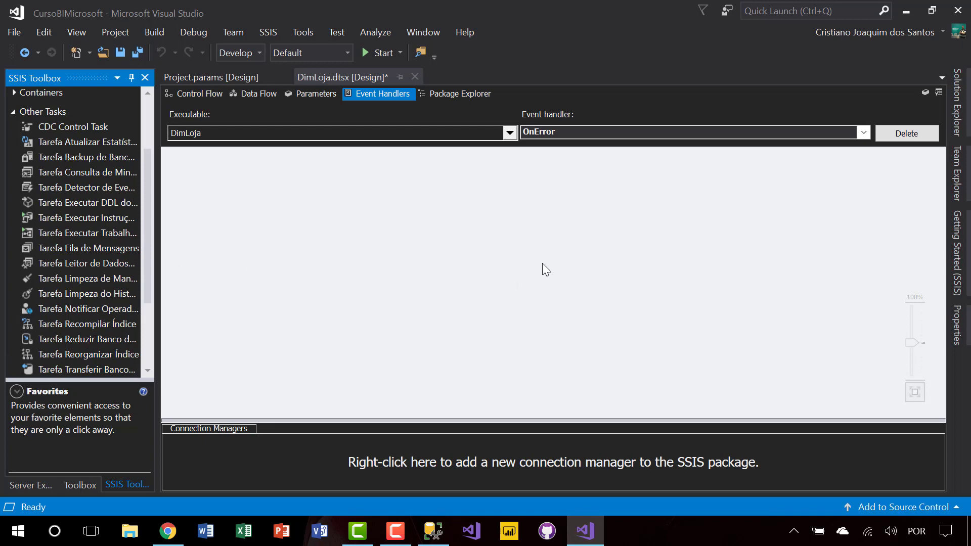
{"action": "left_click", "coordinate": [539, 214]}
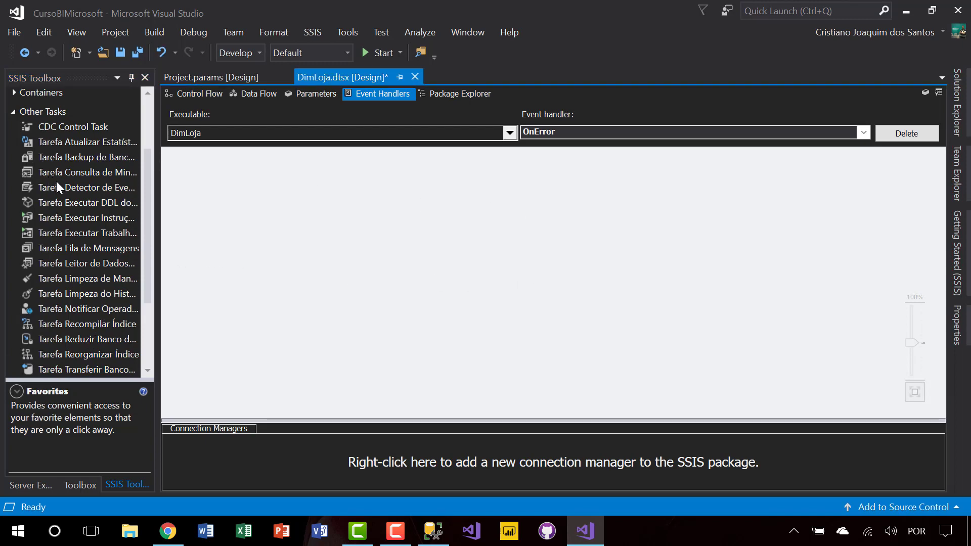
- Add a Tarefa Enviar Email task to the OnError event handler and view its general properties without changing them
{"action": "scroll", "coordinate": [56, 188], "scroll_direction": "up", "scroll_amount": 3}
{"action": "left_click", "coordinate": [15, 146]}
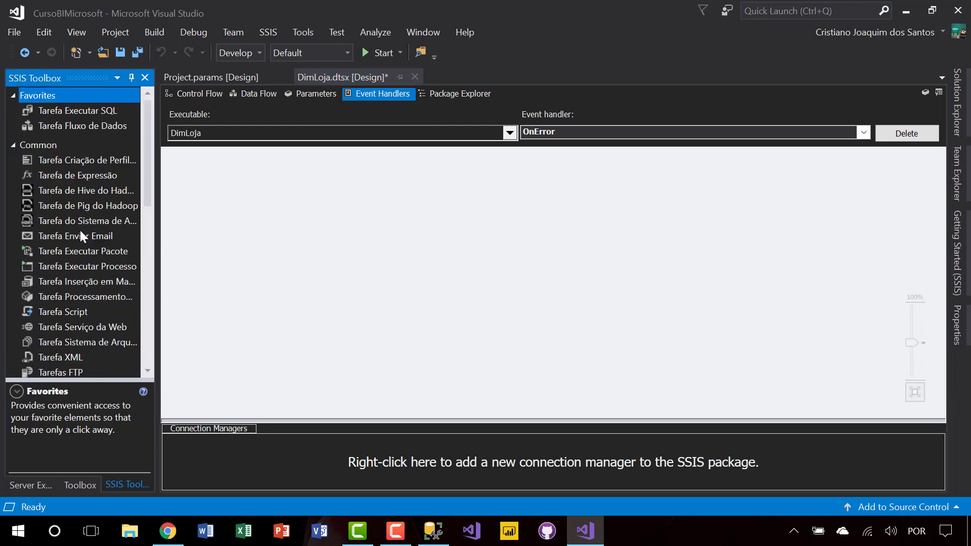
{"action": "left_click_drag", "start_coordinate": [83, 241], "coordinate": [440, 247]}
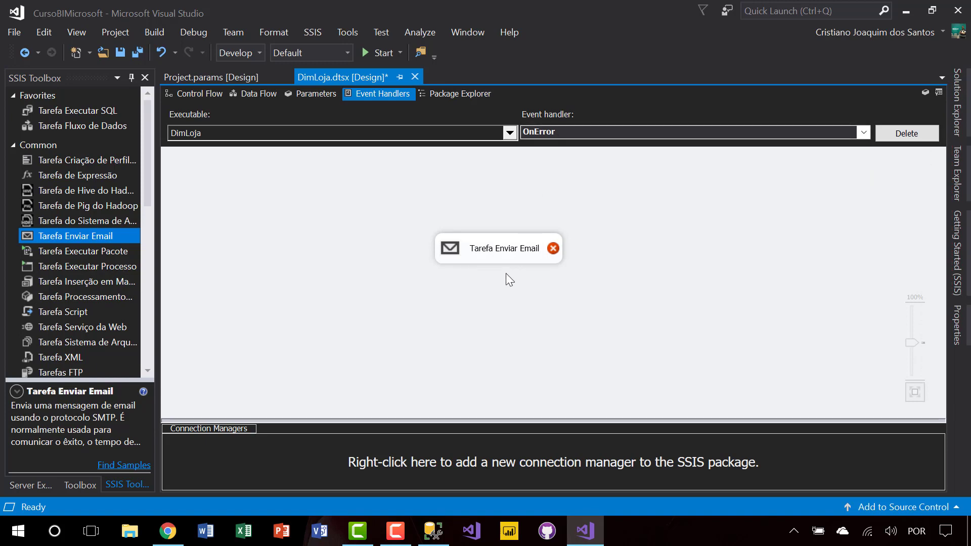
{"action": "double_click", "coordinate": [503, 254]}
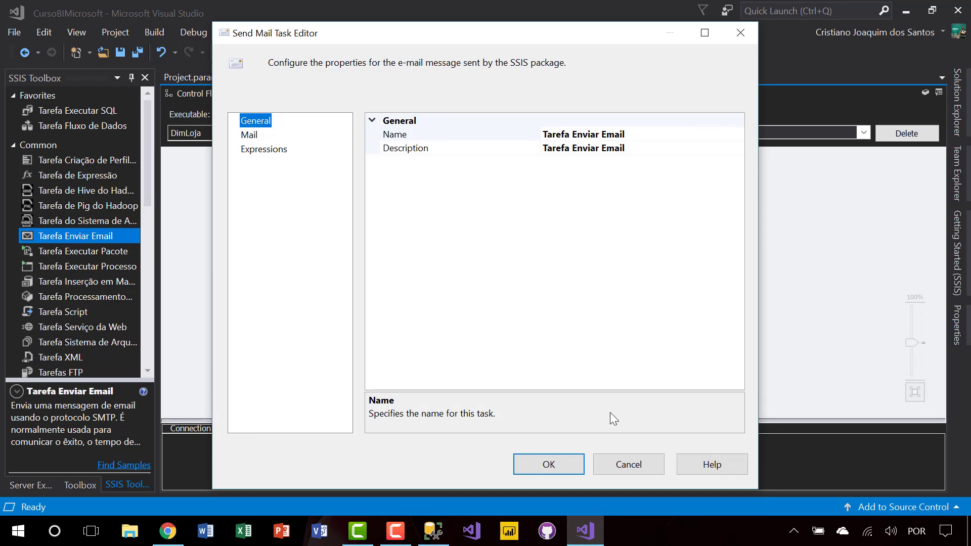
{"action": "left_click", "coordinate": [625, 464]}
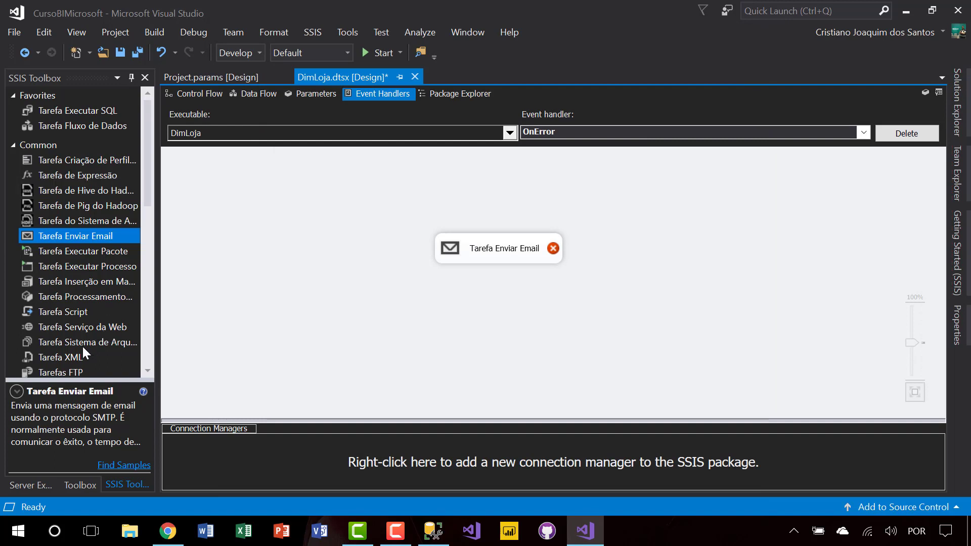
- Replace the Tarefa Enviar Email task in the OnError event handler with a Tarefa Script task placed near the upper part of the canvas
{"action": "left_click_drag", "start_coordinate": [59, 316], "coordinate": [379, 320]}
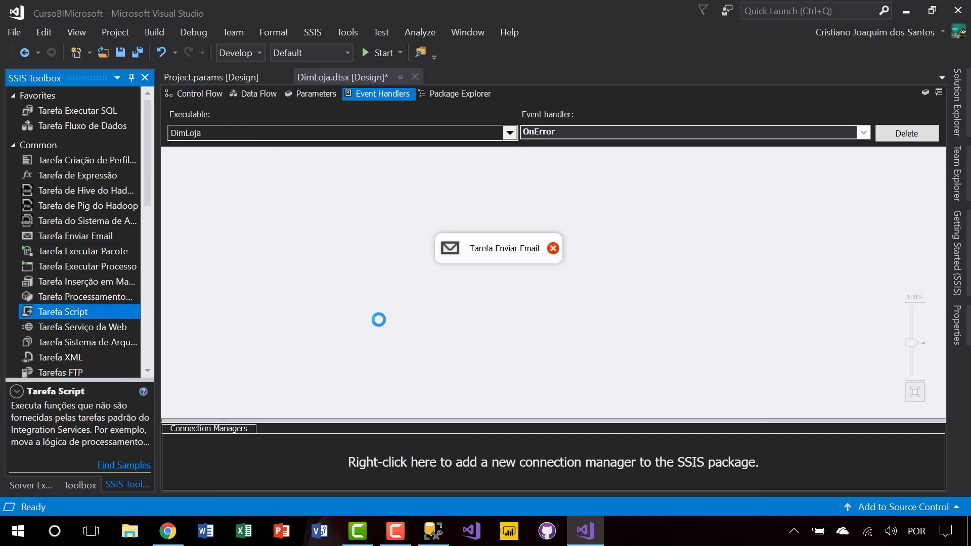
{"action": "left_click", "coordinate": [508, 250]}
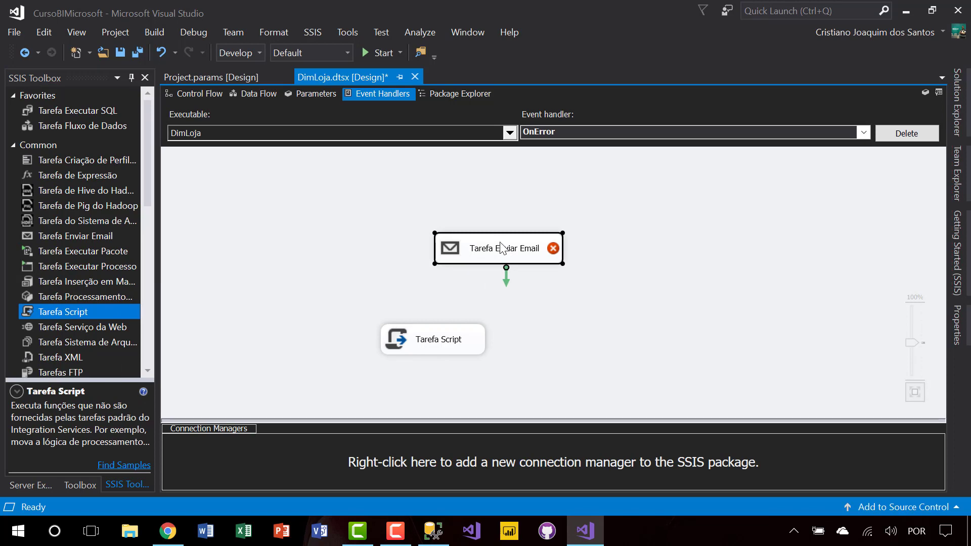
{"action": "key", "text": "Delete"}
{"action": "left_click_drag", "start_coordinate": [404, 347], "coordinate": [418, 208]}
- View the script languages offered for the Tarefa Script task and leave its editor without changes
{"action": "double_click", "coordinate": [418, 207]}
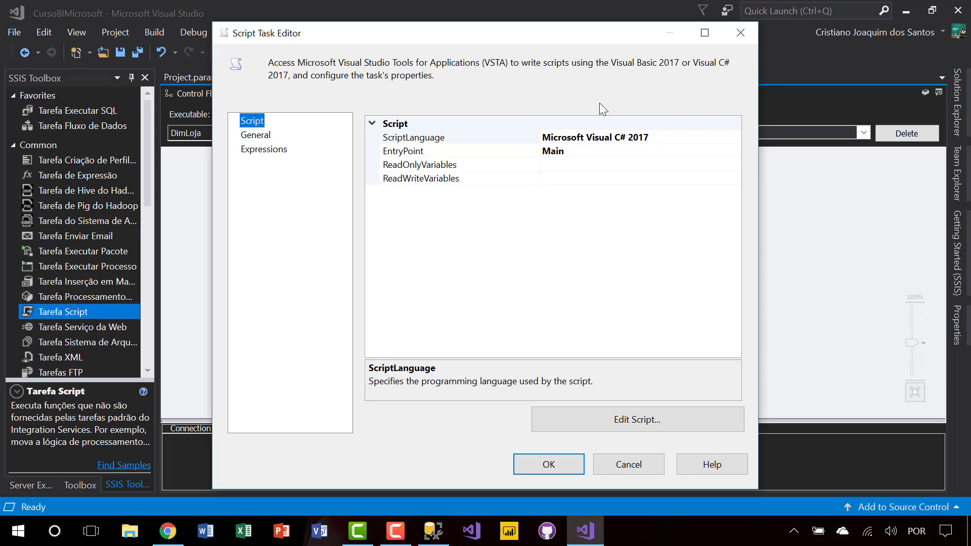
{"action": "left_click", "coordinate": [633, 144]}
{"action": "left_click", "coordinate": [735, 136]}
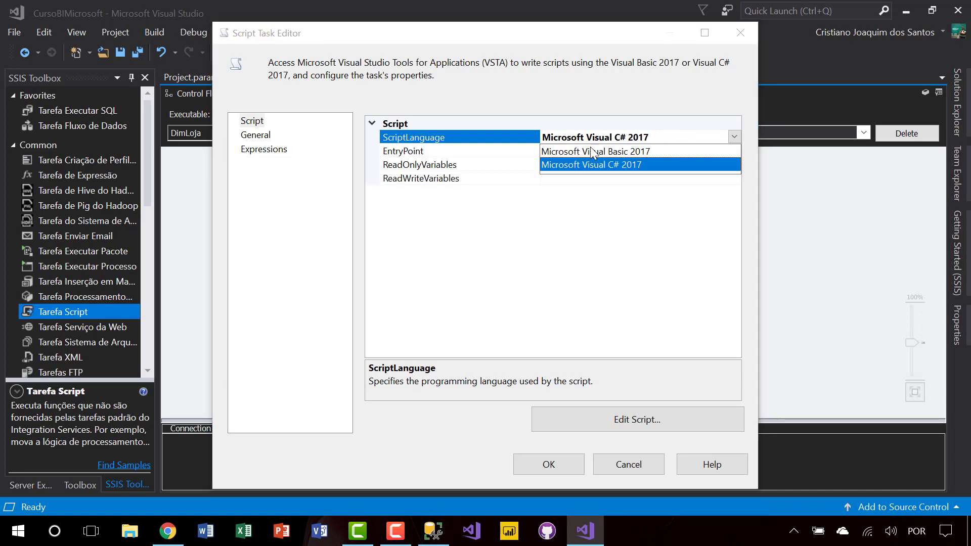
{"action": "left_click", "coordinate": [620, 459]}
{"action": "left_click", "coordinate": [626, 456]}
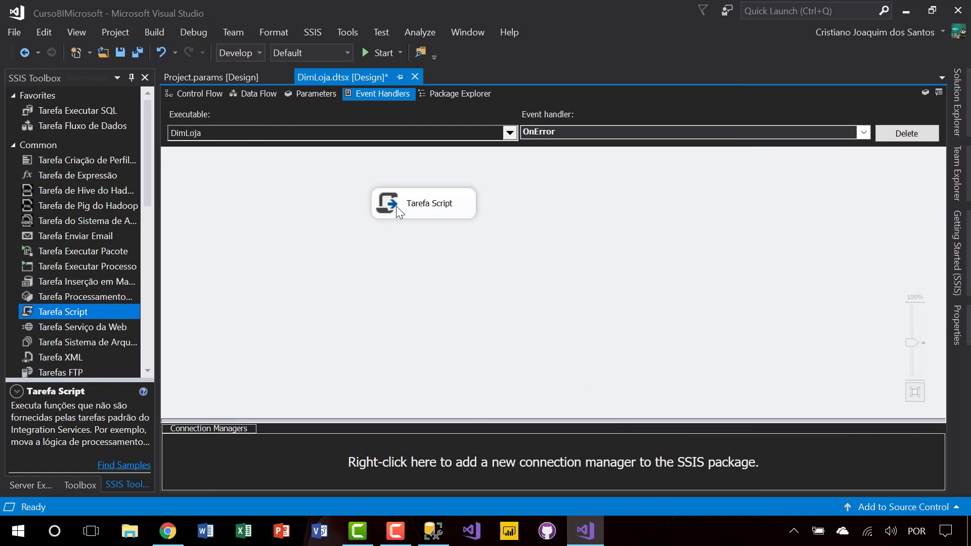
- Delete the OnError event handler from the DimLoja executable
{"action": "left_click", "coordinate": [908, 130]}
{"action": "left_click", "coordinate": [625, 300]}
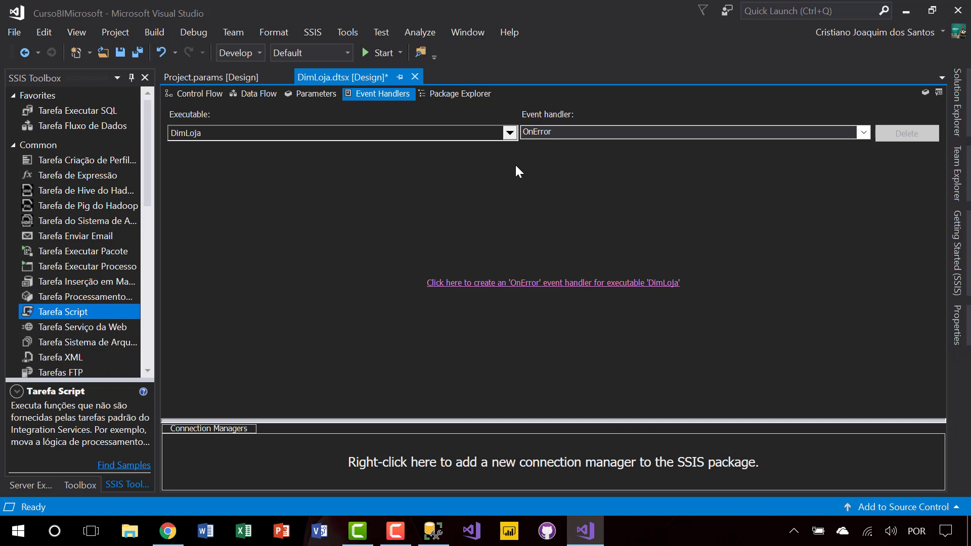
- Create an OnProgress event handler for the DimLoja executable and delete it again
{"action": "left_click", "coordinate": [559, 129]}
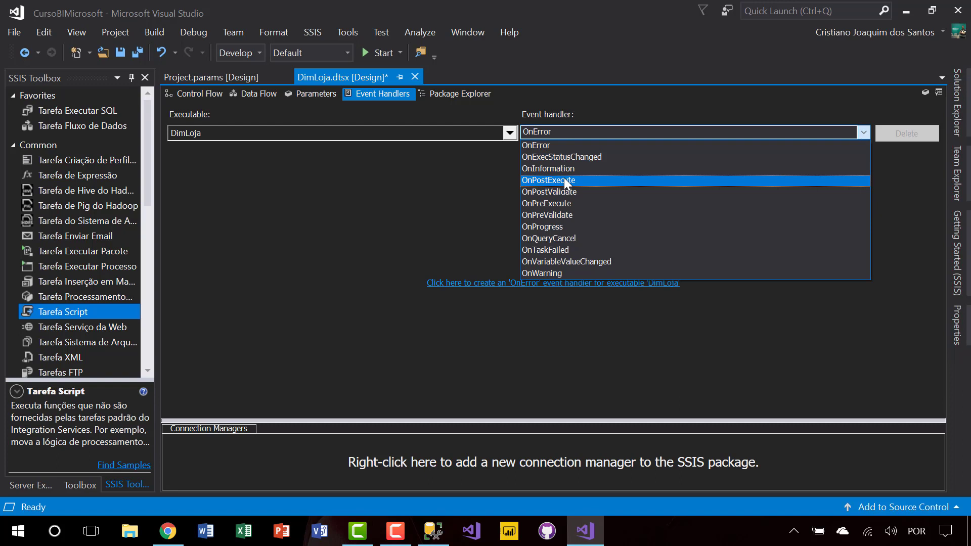
{"action": "left_click", "coordinate": [201, 157]}
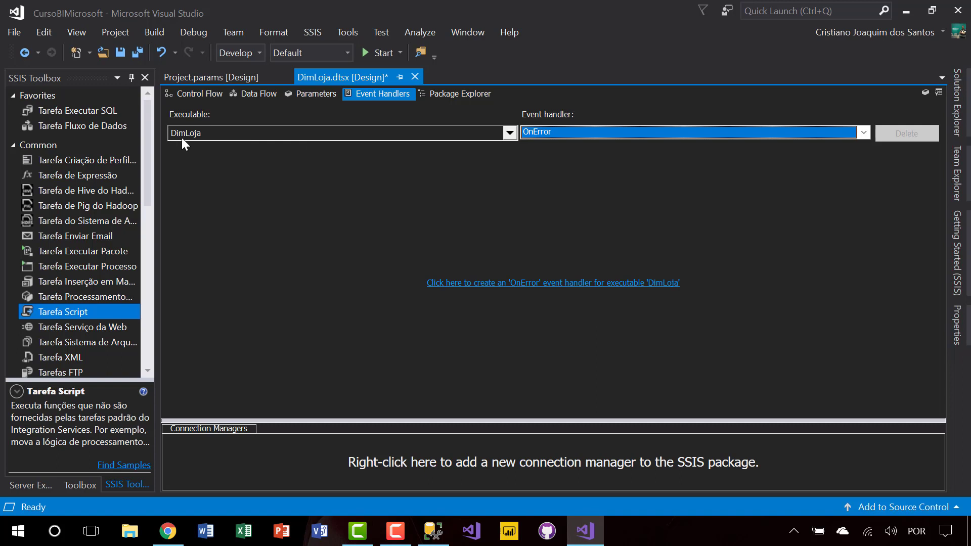
{"action": "left_click", "coordinate": [595, 134]}
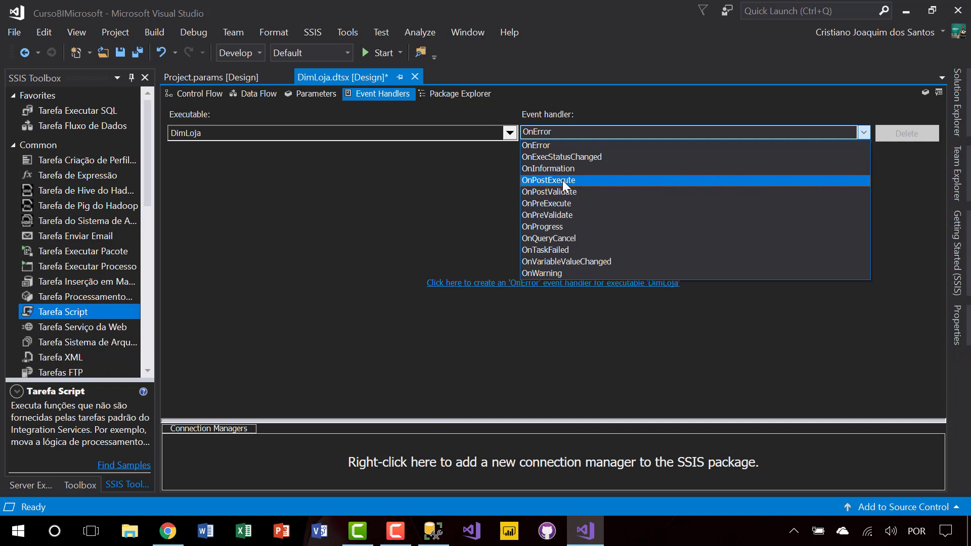
{"action": "left_click", "coordinate": [576, 226]}
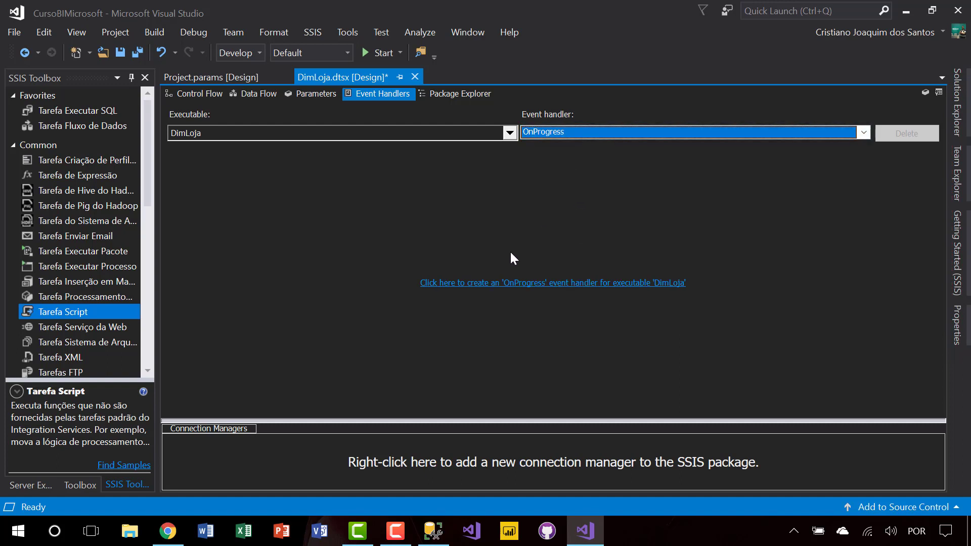
{"action": "left_click", "coordinate": [540, 284]}
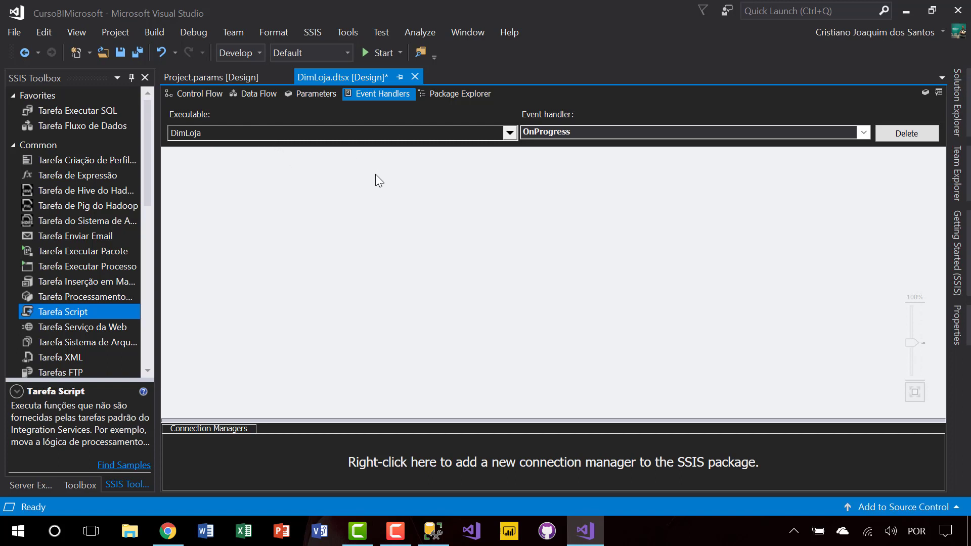
{"action": "left_click", "coordinate": [909, 133]}
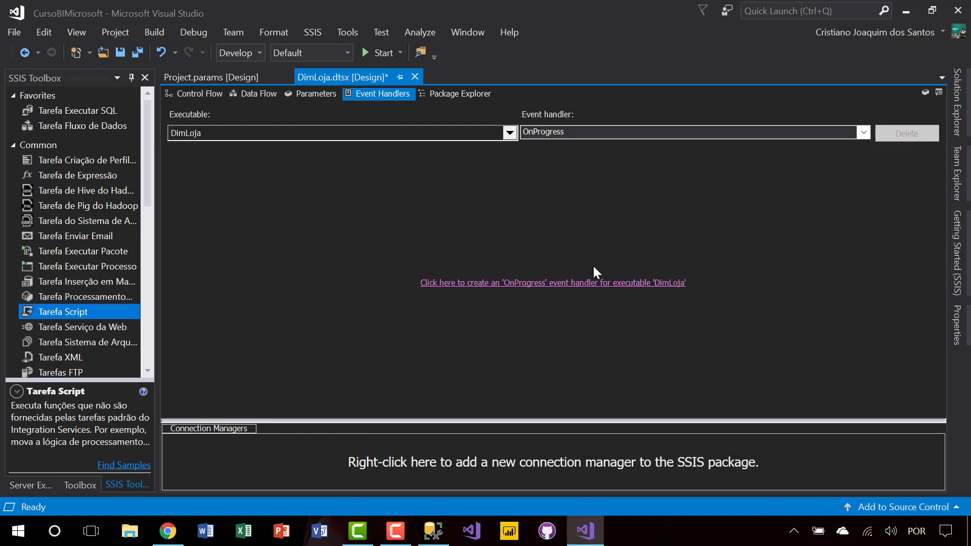
- Examine DimLoja's executables, precedence constraints, parameters and variables in the Package Explorer
{"action": "left_click", "coordinate": [455, 96]}
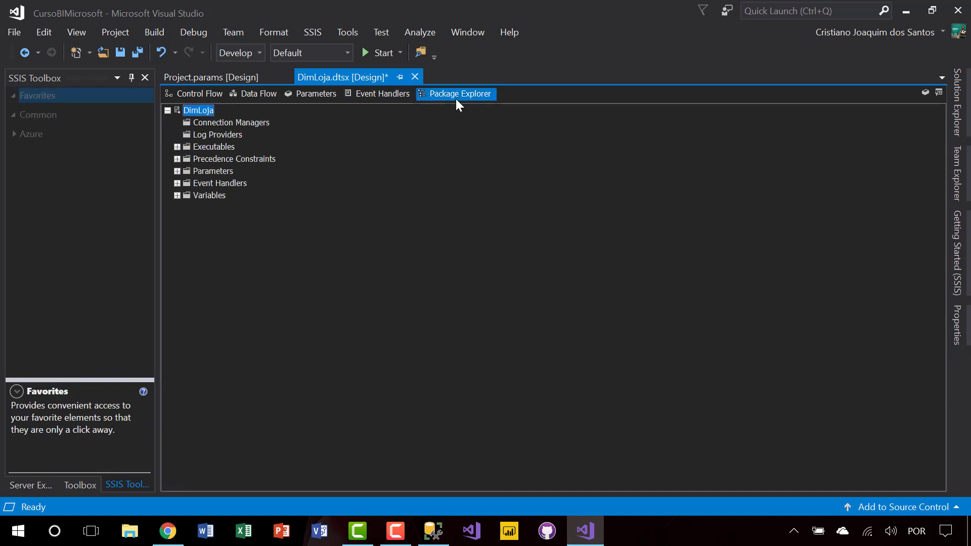
{"action": "left_click", "coordinate": [177, 146]}
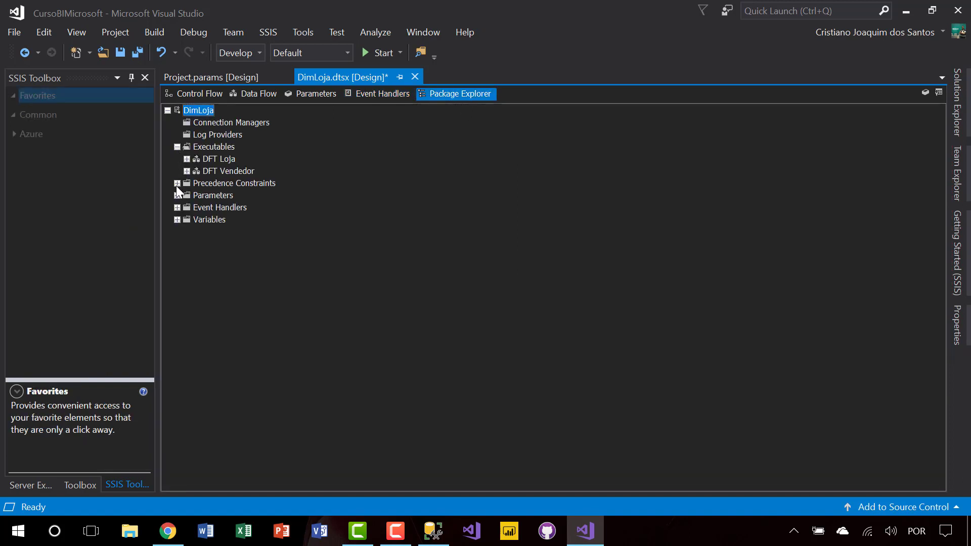
{"action": "left_click", "coordinate": [176, 183]}
{"action": "left_click", "coordinate": [177, 207]}
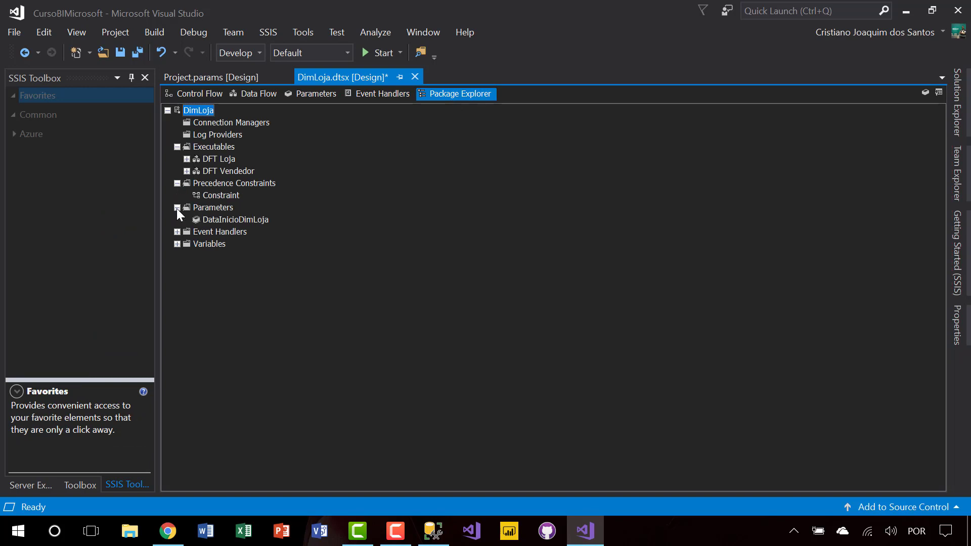
{"action": "left_click", "coordinate": [177, 245]}
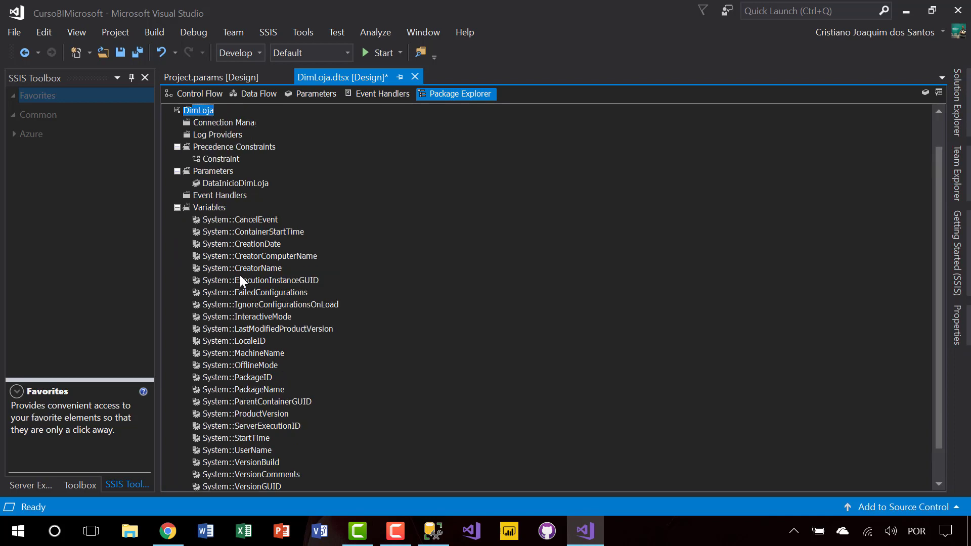
{"action": "left_click", "coordinate": [176, 244]}
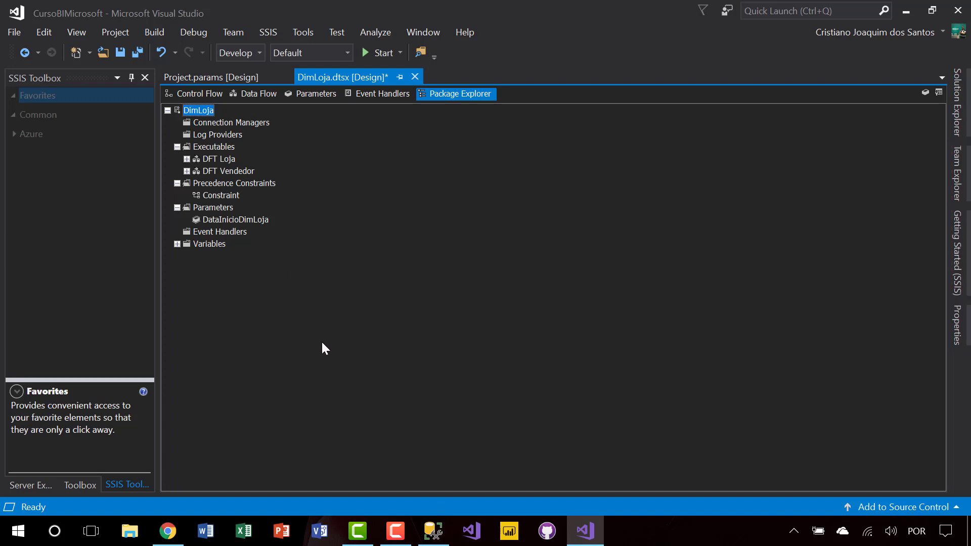
- Review the Connection Managers and Log Providers entries and inspect the contents of the DFT Loja and DFT Vendedor executables
{"action": "left_click", "coordinate": [212, 123]}
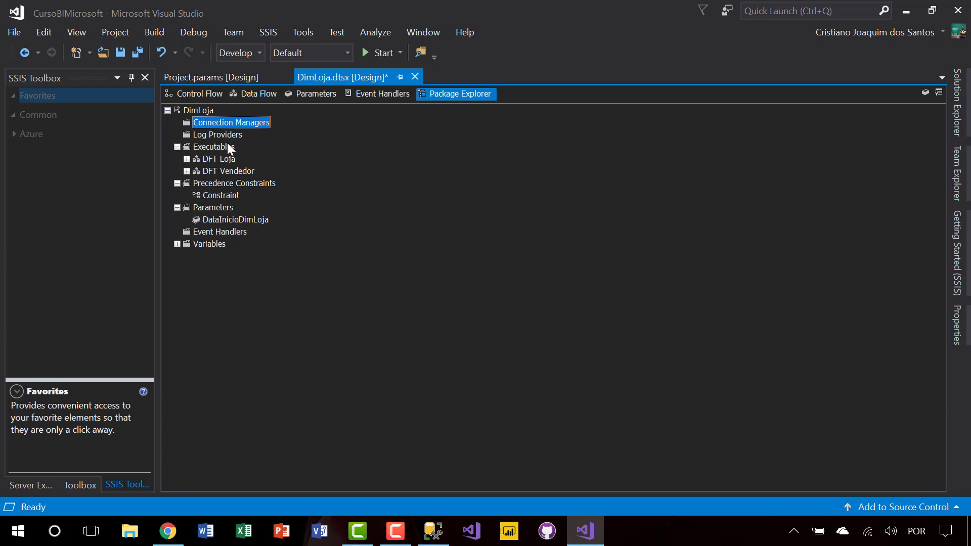
{"action": "left_click", "coordinate": [208, 136]}
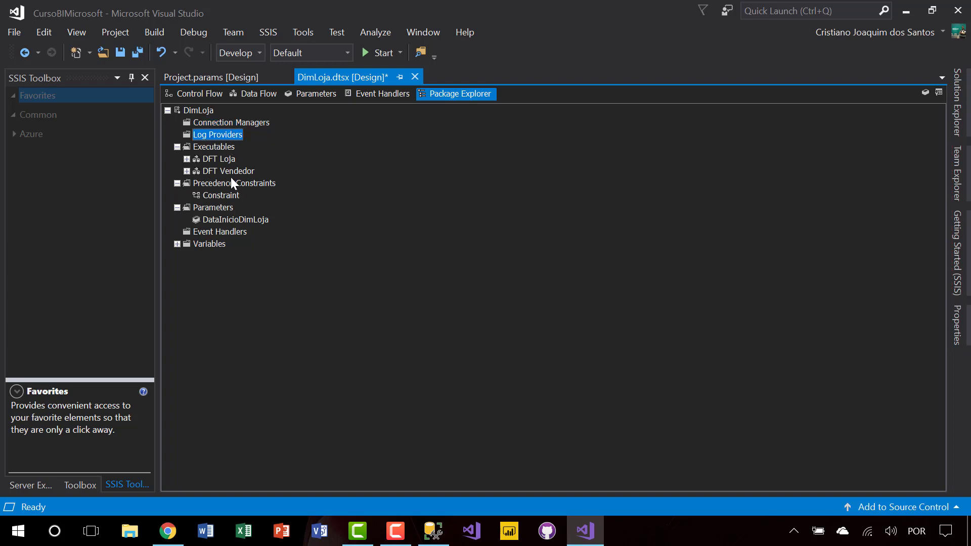
{"action": "left_click", "coordinate": [186, 160]}
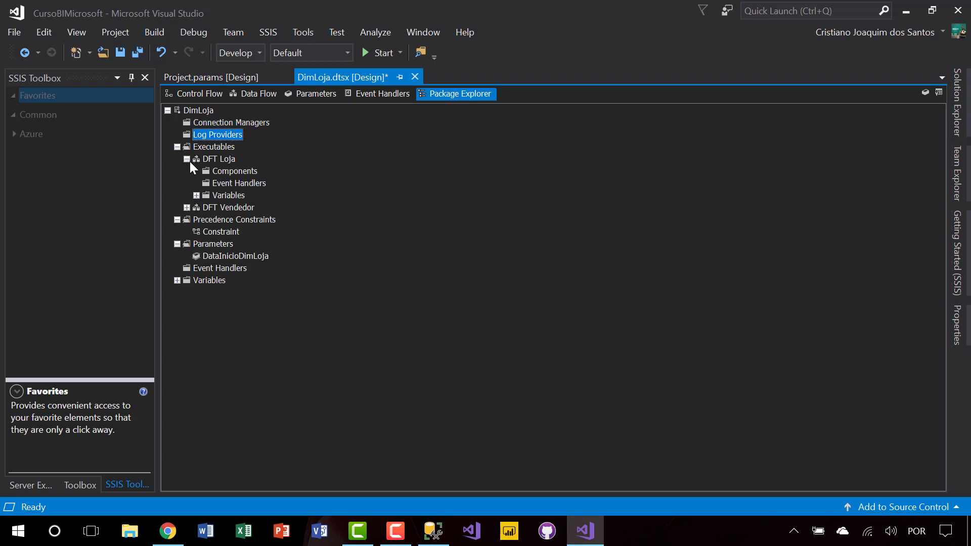
{"action": "left_click", "coordinate": [241, 170]}
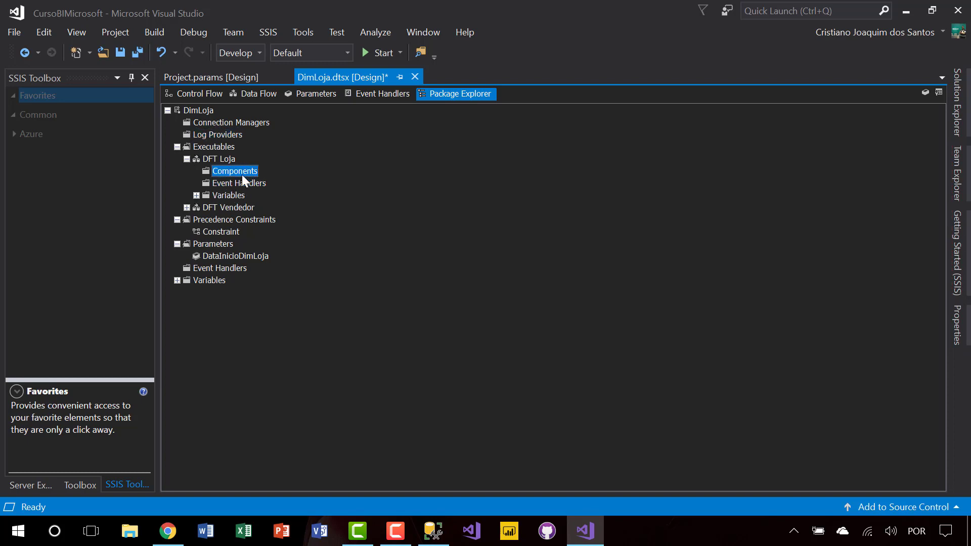
{"action": "left_click", "coordinate": [196, 196]}
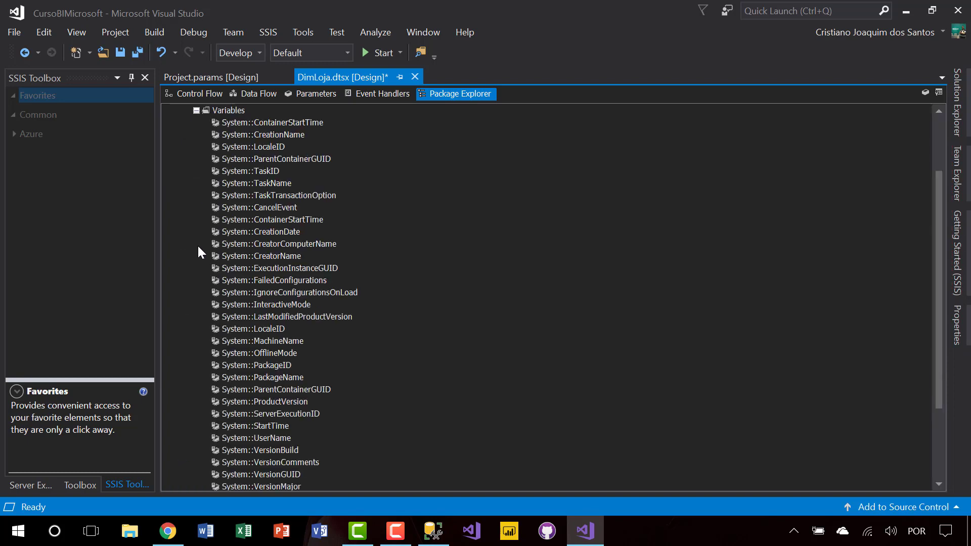
{"action": "scroll", "coordinate": [211, 212], "scroll_direction": "up", "scroll_amount": 3}
{"action": "left_click", "coordinate": [196, 196]}
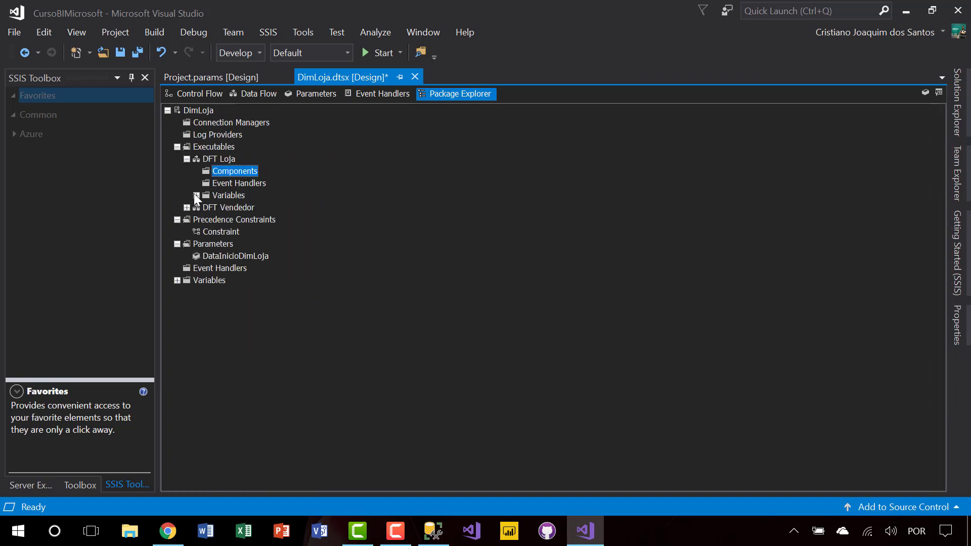
{"action": "left_click", "coordinate": [188, 209]}
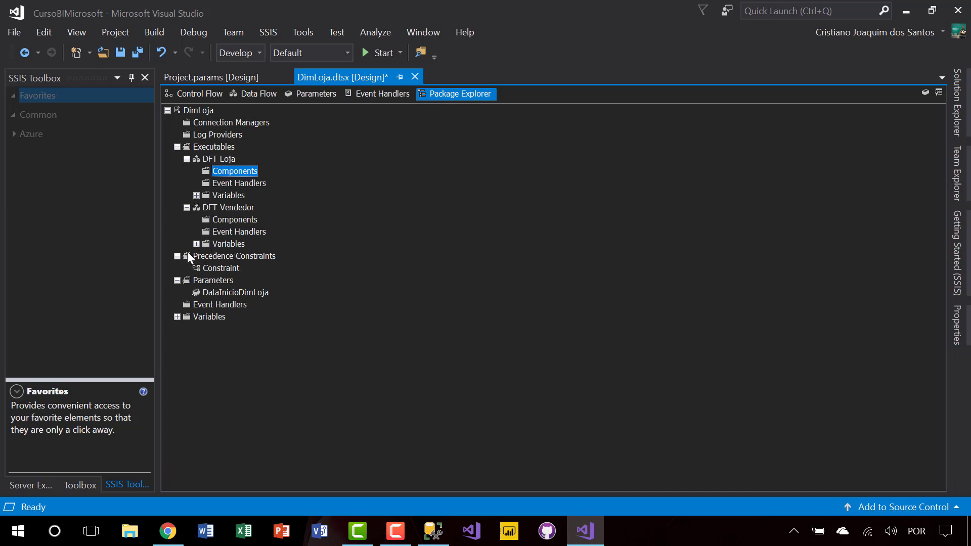
- View the value options of the package's precedence constraint and leave its editor without changes
{"action": "left_click", "coordinate": [214, 257]}
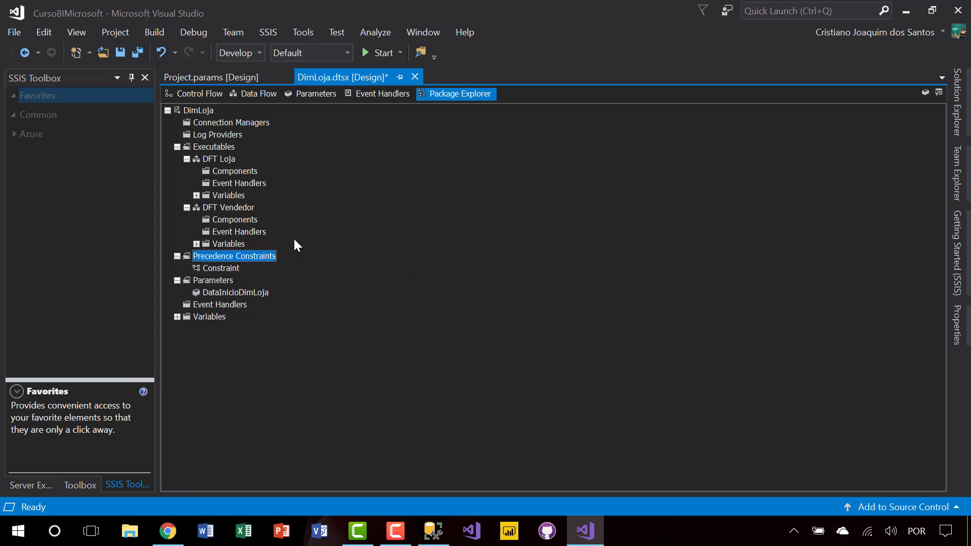
{"action": "double_click", "coordinate": [211, 270]}
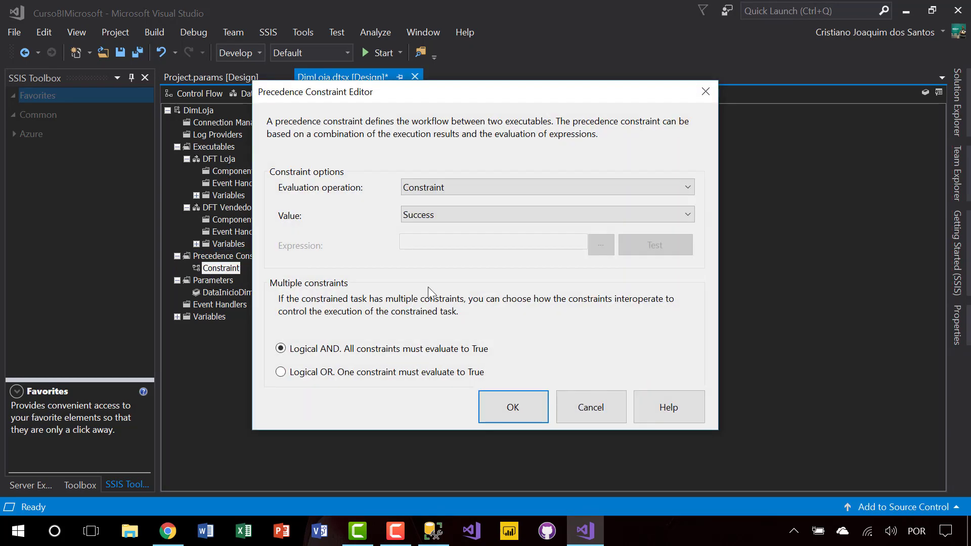
{"action": "left_click", "coordinate": [431, 208]}
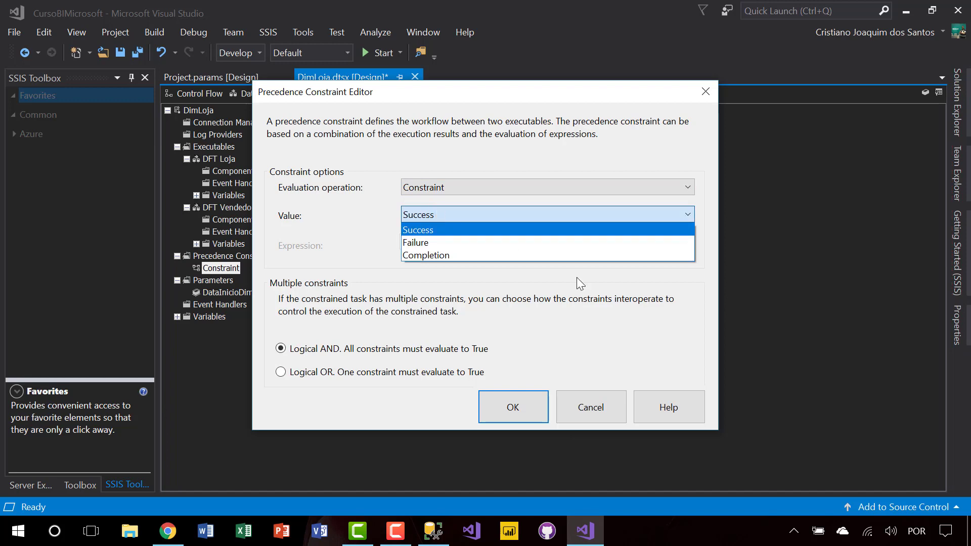
{"action": "left_click", "coordinate": [599, 411]}
{"action": "left_click", "coordinate": [598, 410]}
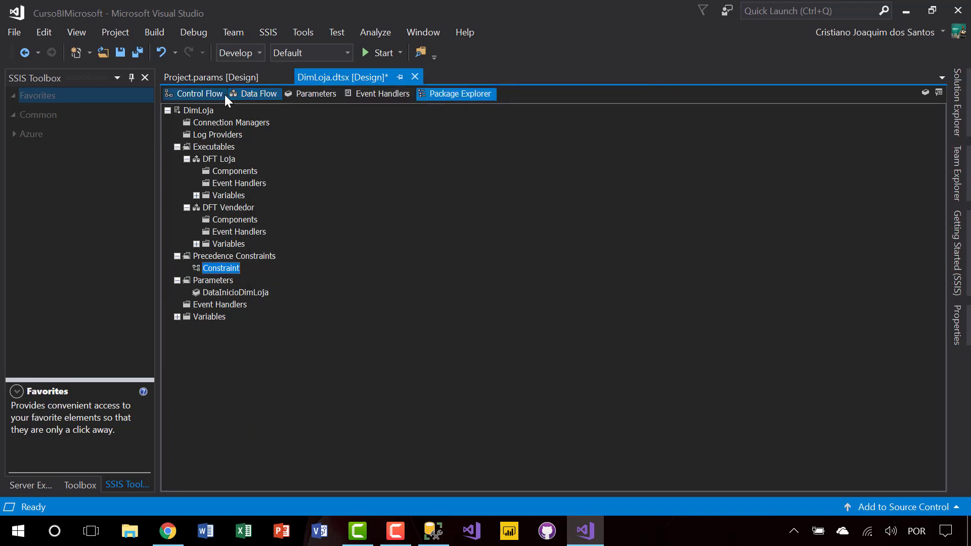
- Add a Tarefa Fluxo de Dados to the control flow and link DFT Loja to it with a precedence constraint
{"action": "left_click", "coordinate": [211, 95]}
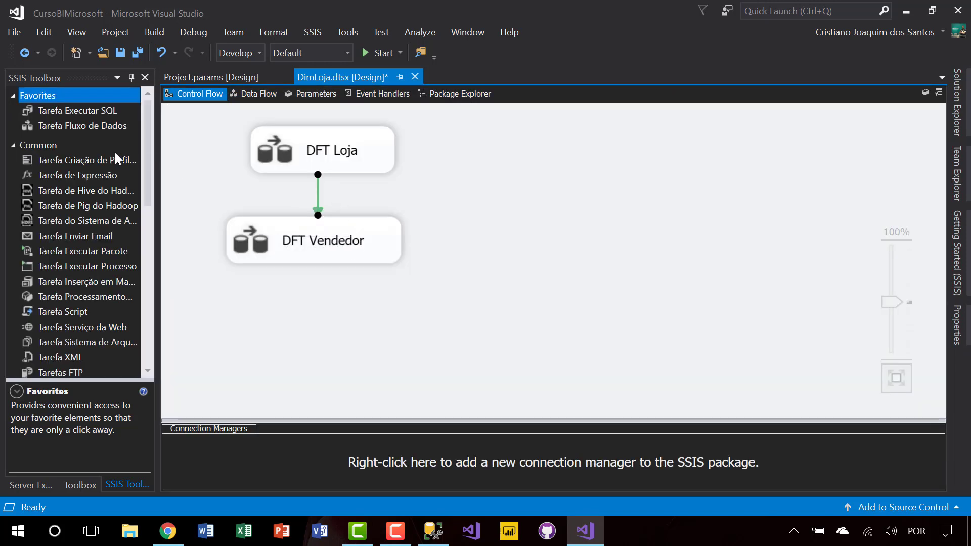
{"action": "left_click_drag", "start_coordinate": [92, 126], "coordinate": [406, 160]}
{"action": "left_click", "coordinate": [360, 167]}
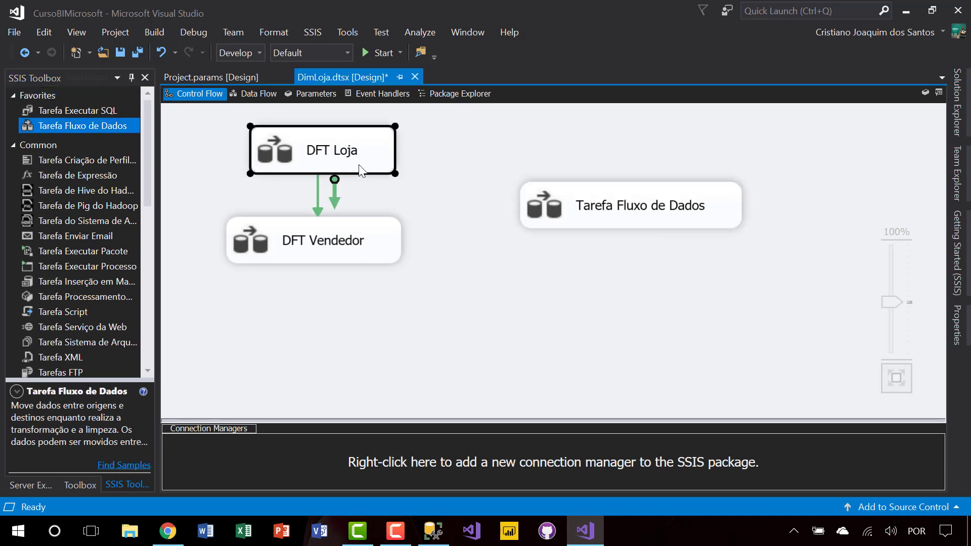
{"action": "left_click_drag", "start_coordinate": [340, 200], "coordinate": [576, 209]}
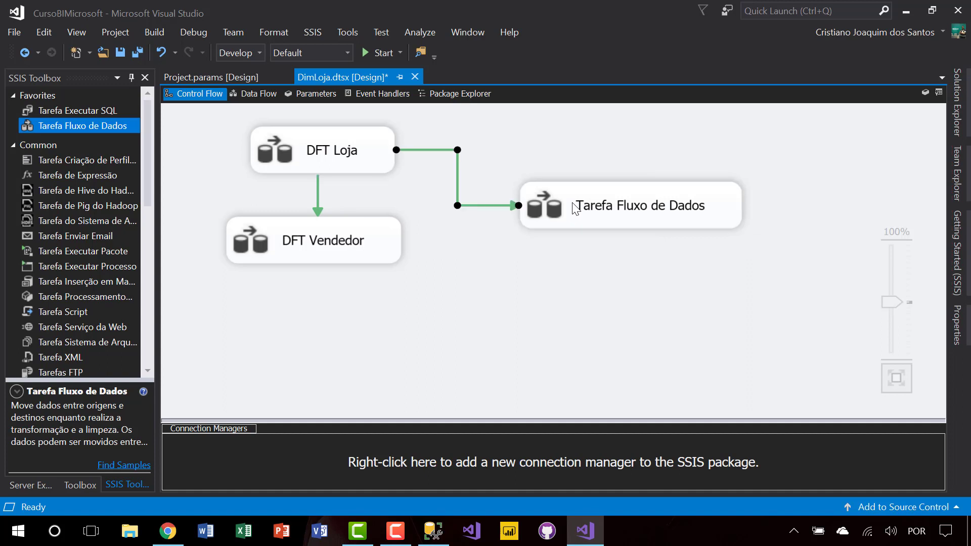
- Set the precedence constraint from DFT Loja to Tarefa Fluxo de Dados to Failure
{"action": "right_click", "coordinate": [476, 203]}
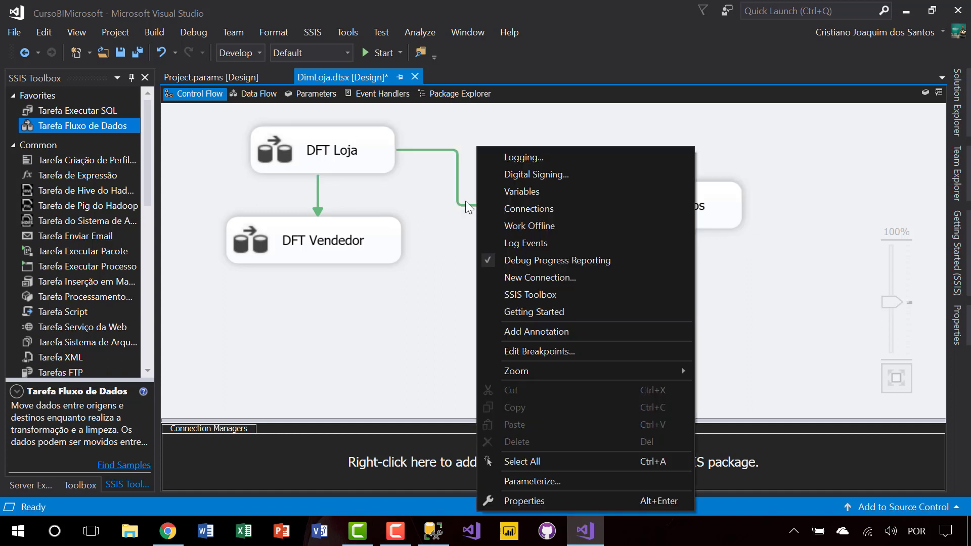
{"action": "key", "text": "Escape"}
{"action": "left_click", "coordinate": [464, 204]}
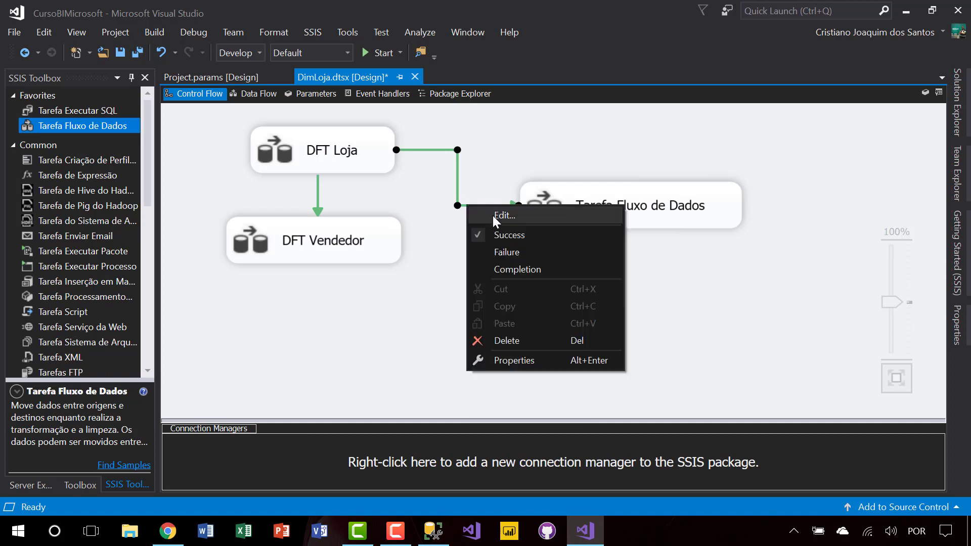
{"action": "right_click", "coordinate": [465, 204]}
{"action": "left_click", "coordinate": [514, 252]}
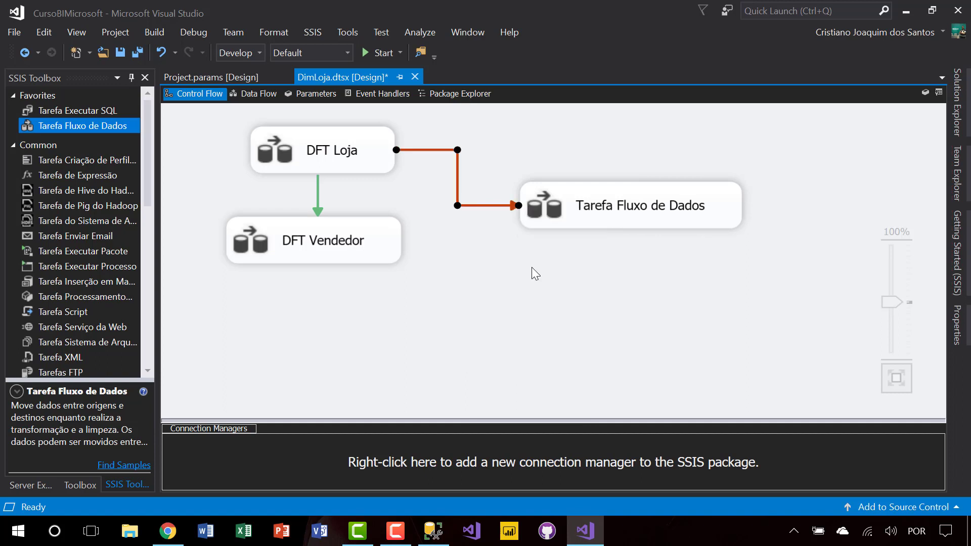
- Rename the failure constraint between DFT Loja and Tarefa Fluxo de Dados as Constraint Falha and check it in the Package Explorer
{"action": "left_click", "coordinate": [463, 94]}
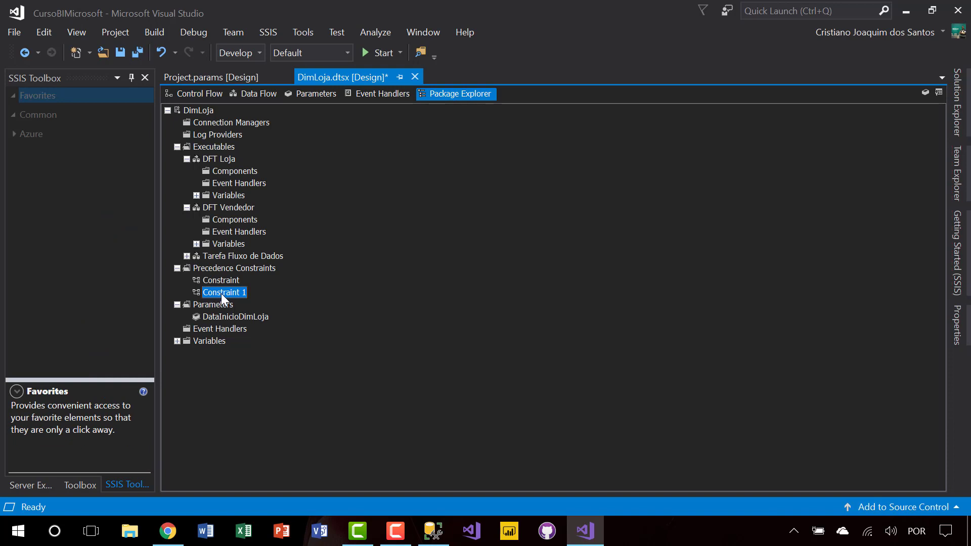
{"action": "left_click", "coordinate": [196, 94]}
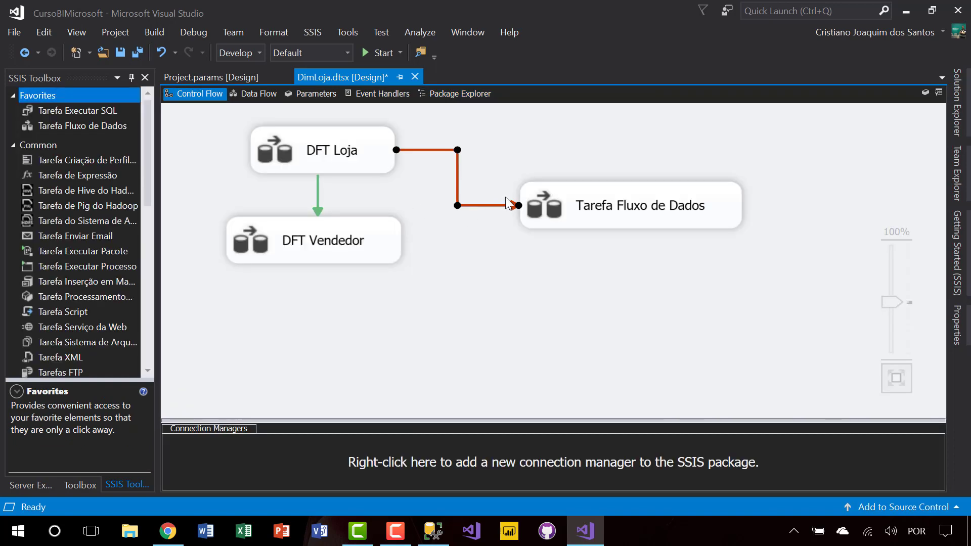
{"action": "key", "text": "F4"}
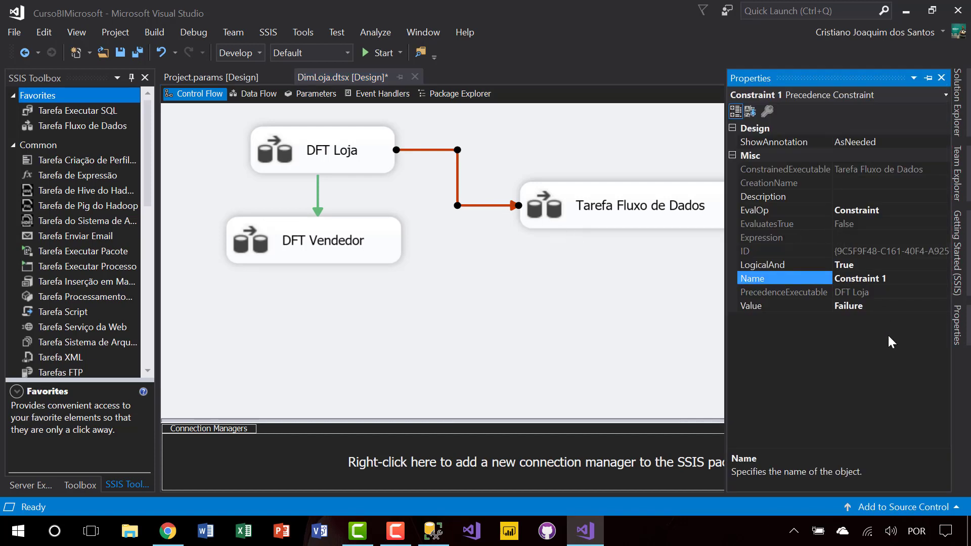
{"action": "left_click", "coordinate": [906, 277]}
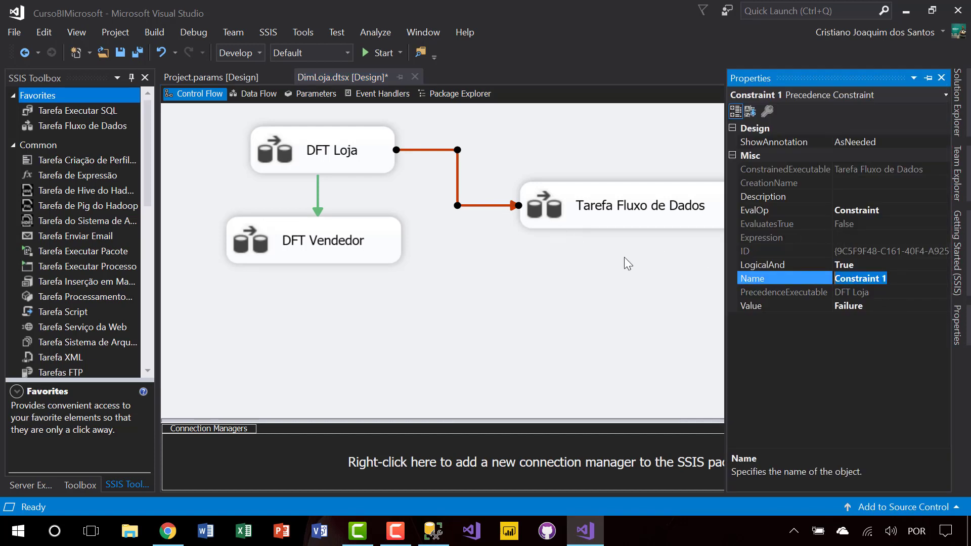
{"action": "type", "text": "Constra"}
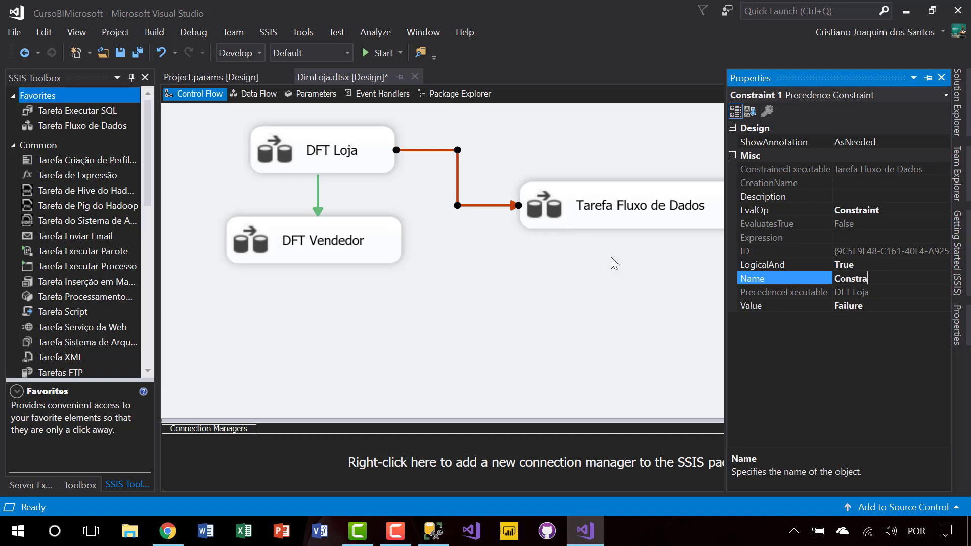
{"action": "type", "text": "int Falha"}
{"action": "left_click", "coordinate": [457, 93]}
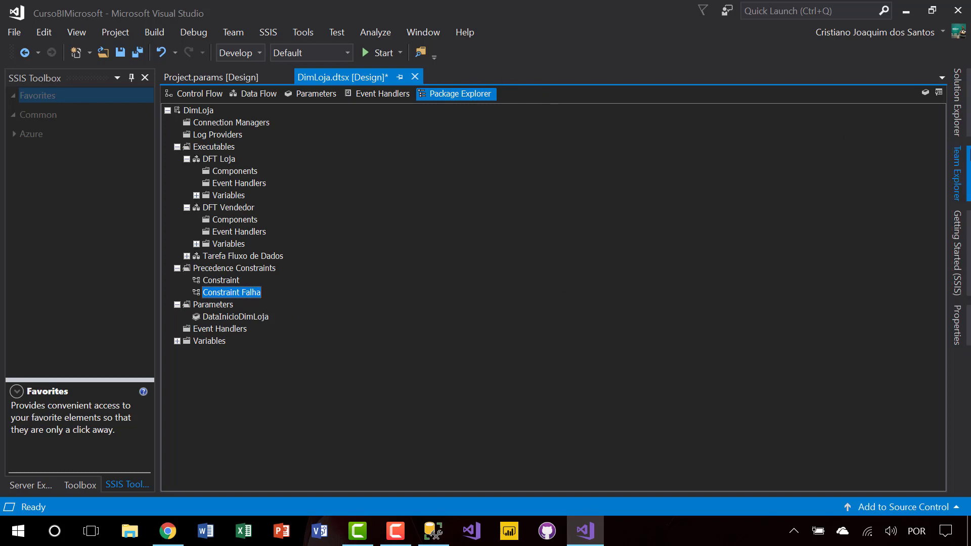
{"action": "left_click", "coordinate": [958, 116]}
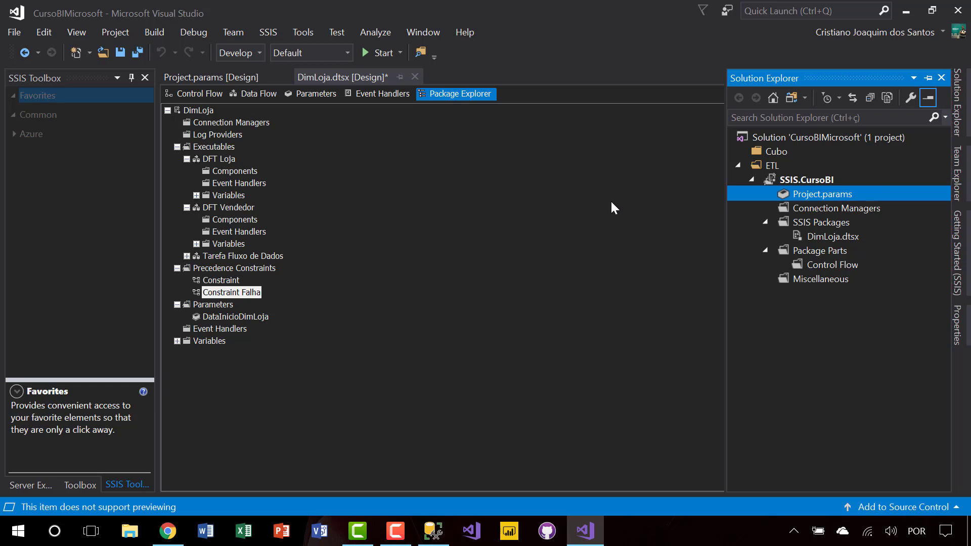
{"action": "left_click", "coordinate": [556, 205]}
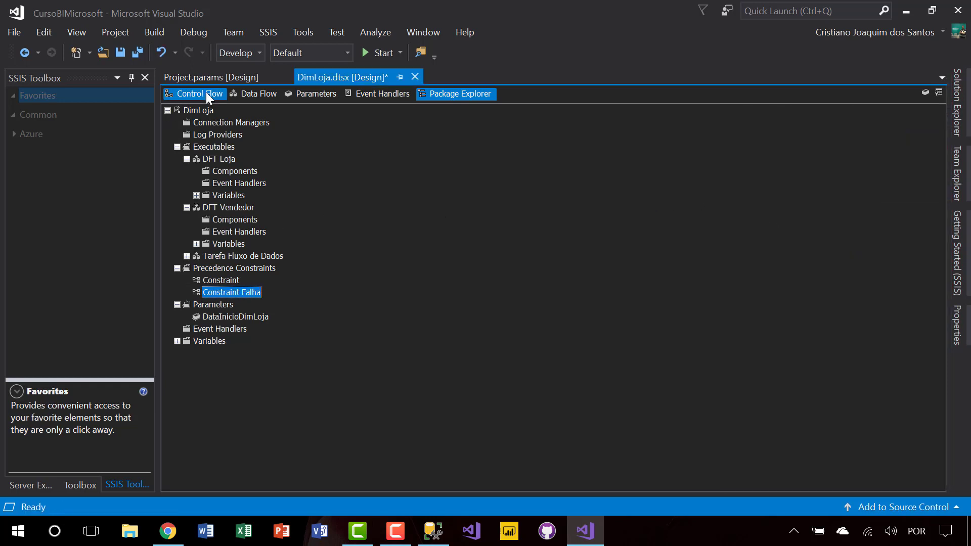
- Return to the control flow and review the SSIS.CursoBI project's configuration categories, protection level and version properties without changing them
{"action": "left_click", "coordinate": [206, 93]}
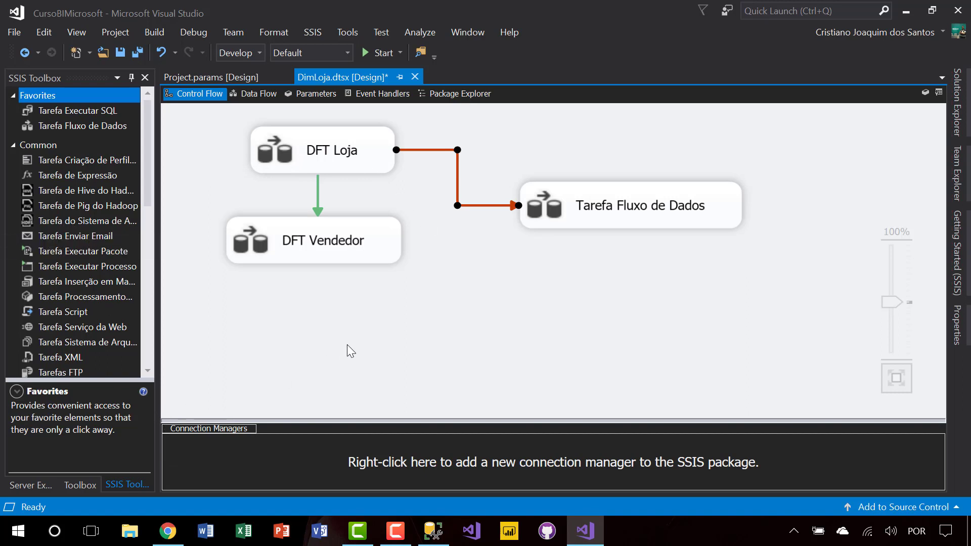
{"action": "left_click", "coordinate": [524, 320]}
{"action": "left_click", "coordinate": [115, 35]}
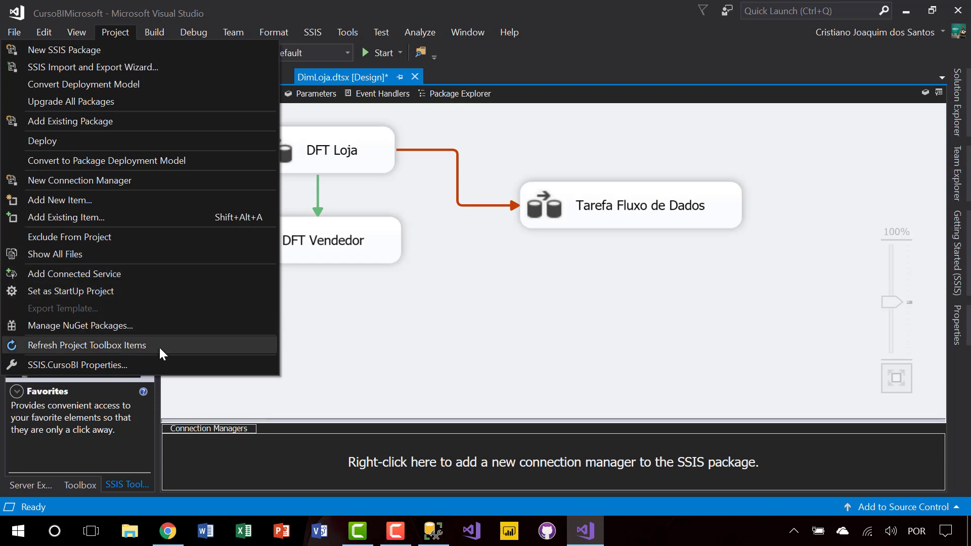
{"action": "left_click", "coordinate": [159, 363]}
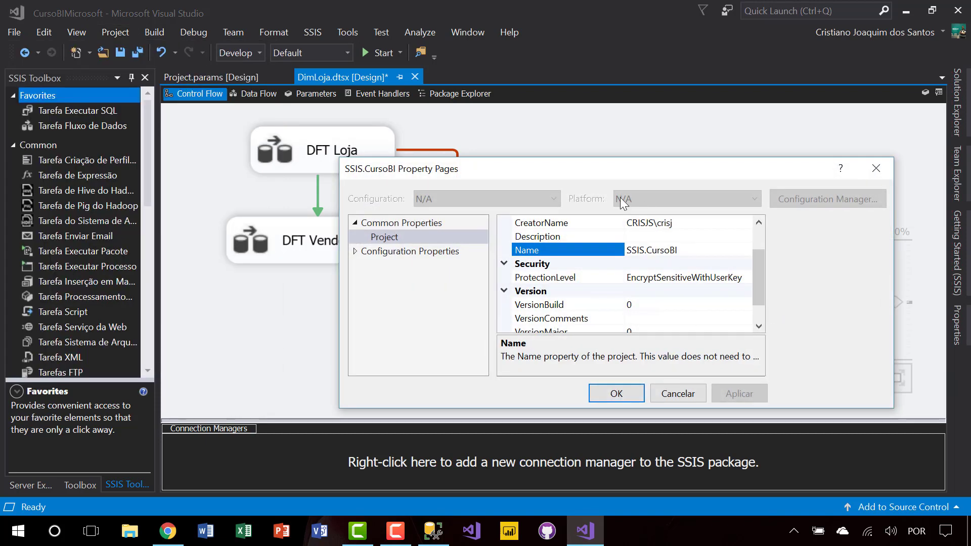
{"action": "left_click", "coordinate": [355, 251]}
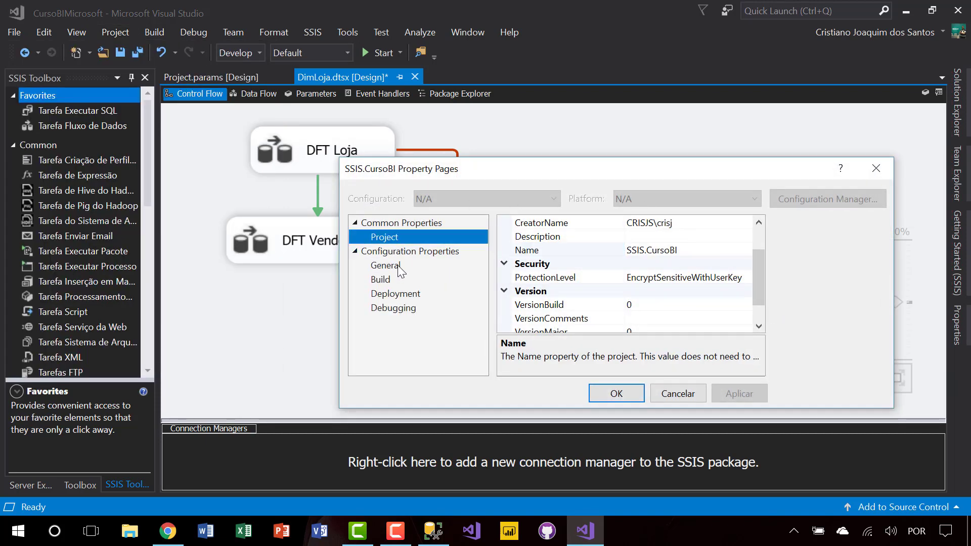
{"action": "left_click", "coordinate": [687, 278]}
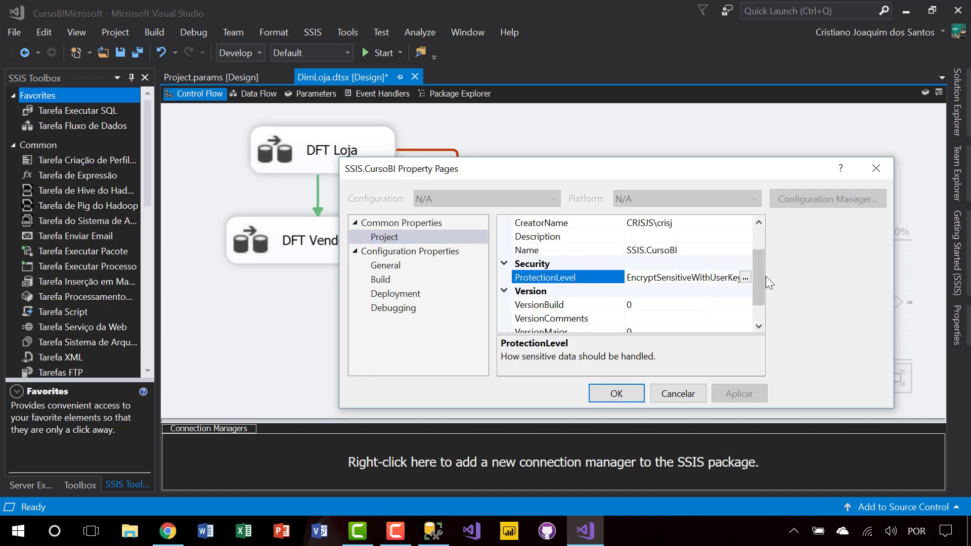
{"action": "scroll", "coordinate": [756, 272], "scroll_direction": "up", "scroll_amount": 1}
{"action": "scroll", "coordinate": [748, 288], "scroll_direction": "down", "scroll_amount": 2}
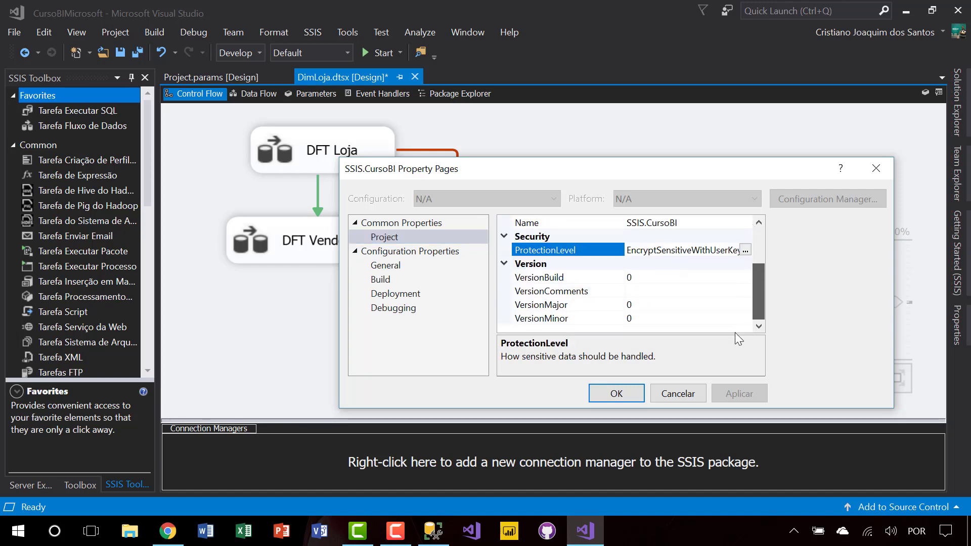
{"action": "left_click", "coordinate": [678, 394]}
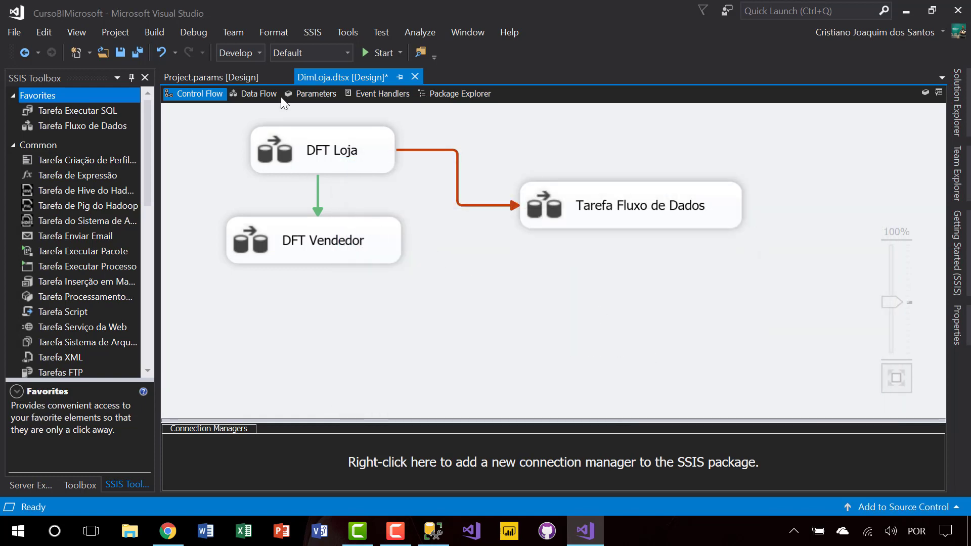
- Delete DFT Vendedor and Tarefa Fluxo de Dados from the control flow and reposition DFT Loja slightly lower and further left
{"action": "left_click", "coordinate": [332, 242]}
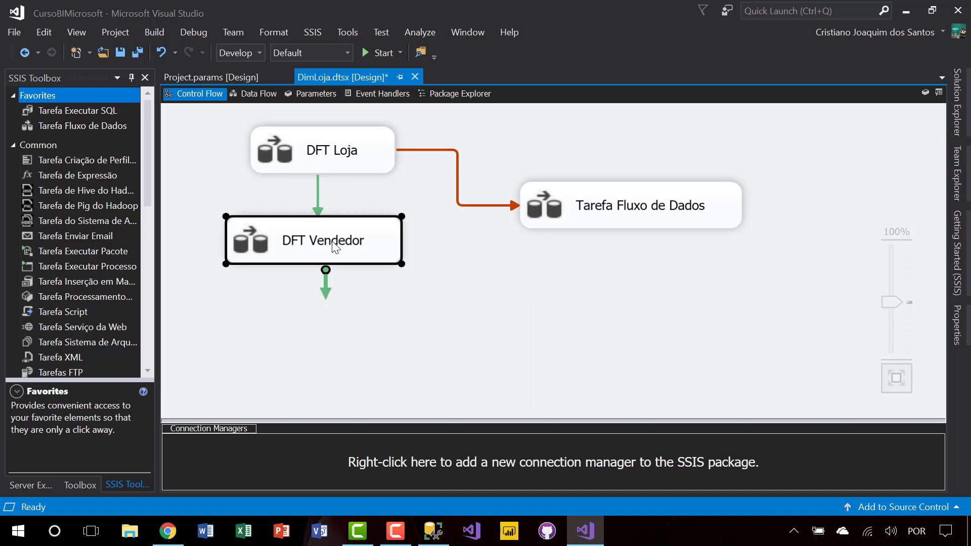
{"action": "left_click", "coordinate": [597, 221], "text": "ctrl"}
{"action": "key", "text": "Delete"}
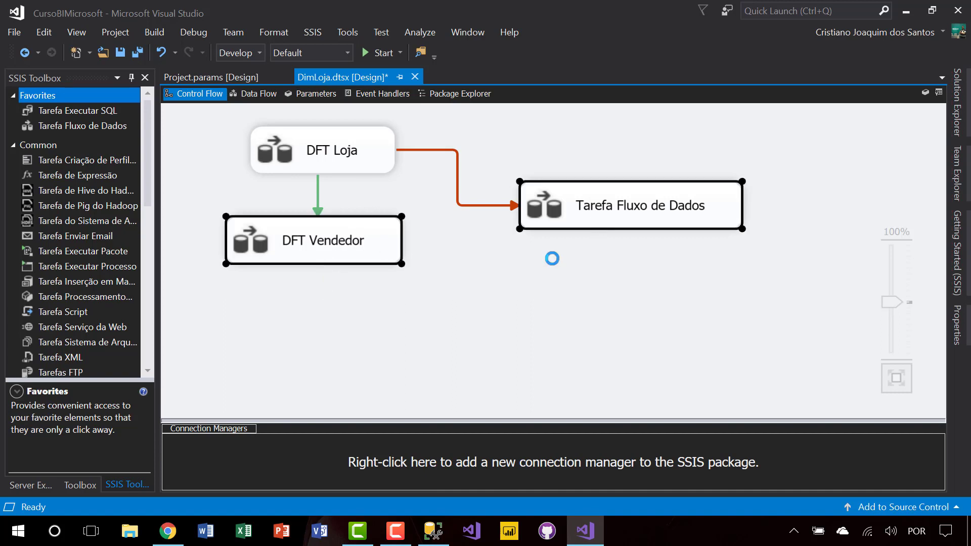
{"action": "left_click_drag", "start_coordinate": [315, 160], "coordinate": [275, 172]}
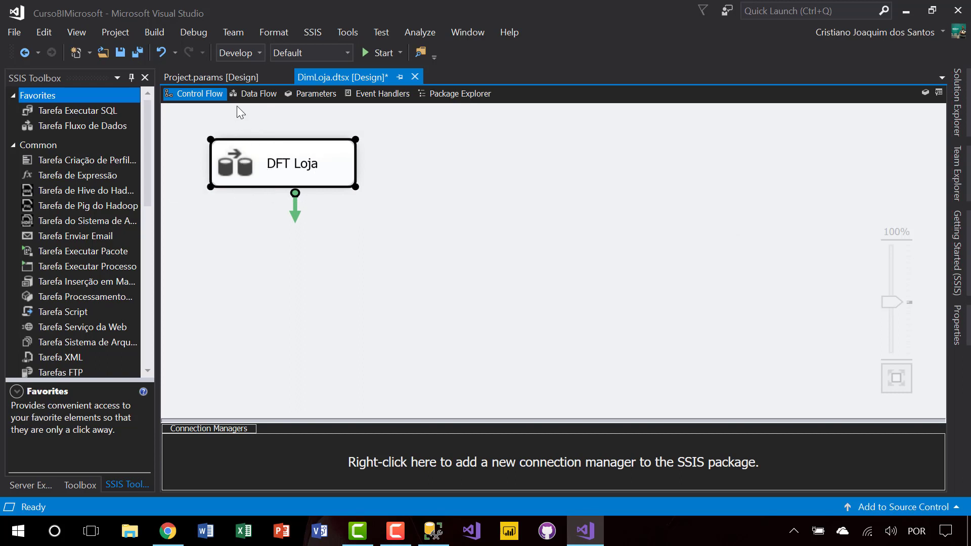
- Open the data flow of DFT Loja and save the DimLoja package
{"action": "left_click", "coordinate": [248, 93]}
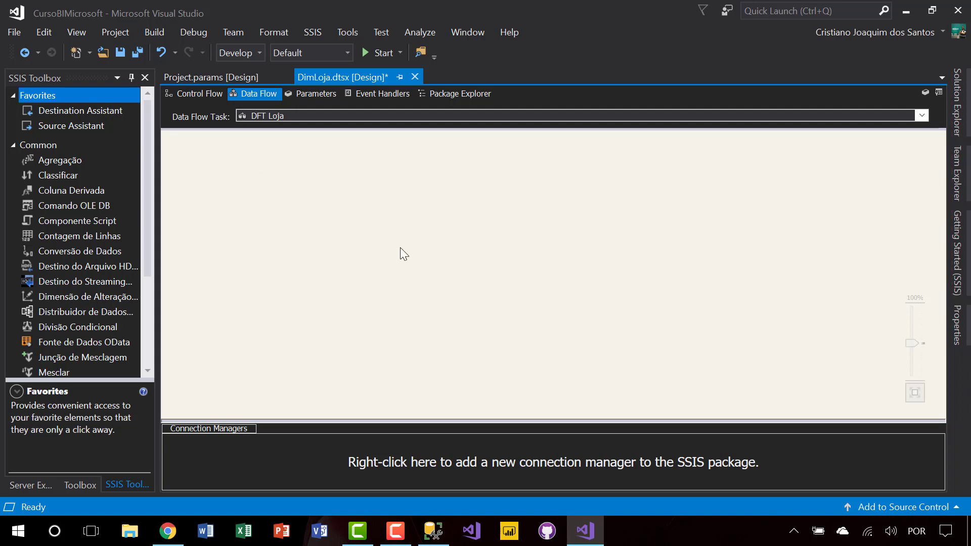
{"action": "key", "text": "ctrl+s"}
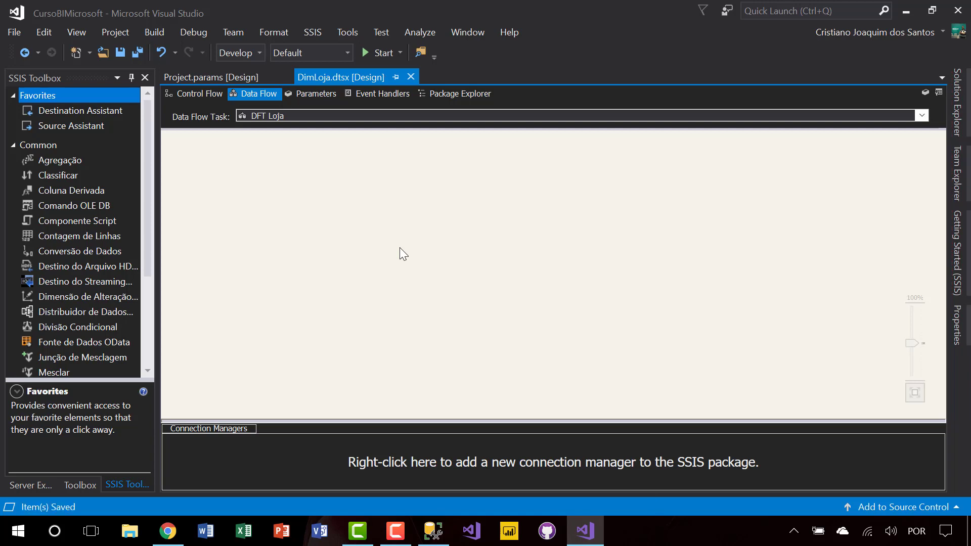